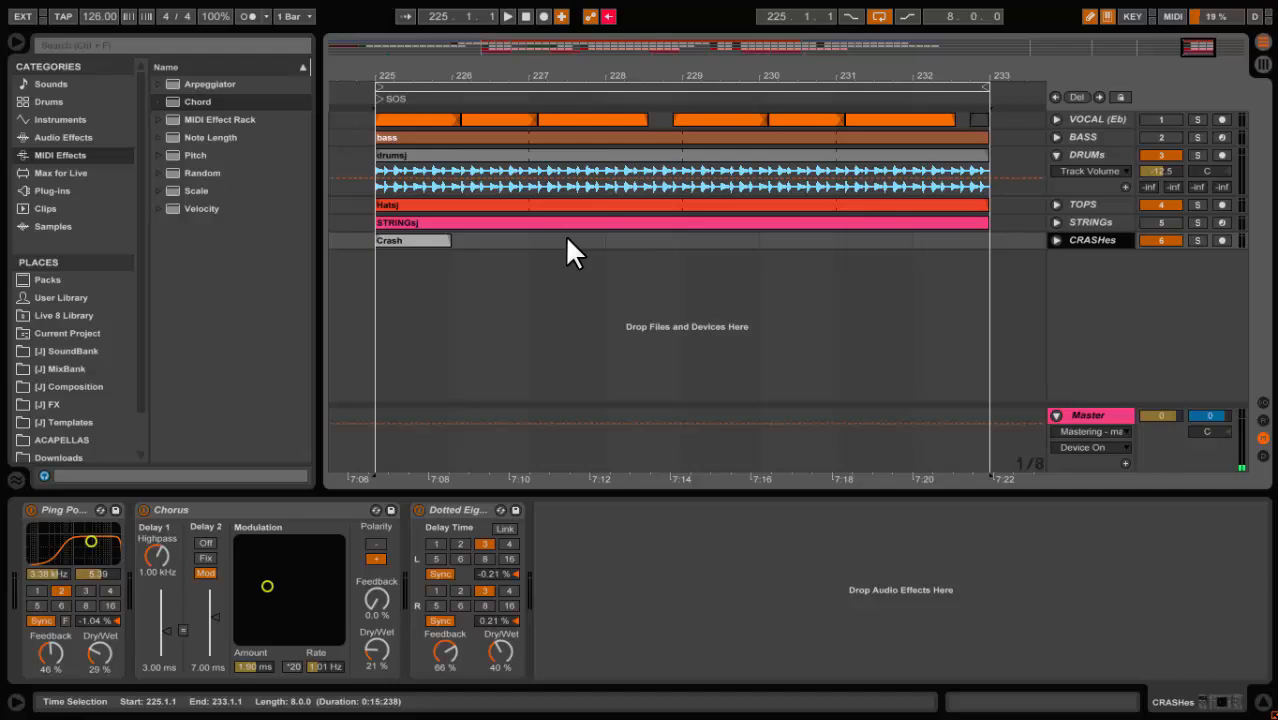
Play the eight-bar loop with the BASS track activated and stop playback after listening.
key("space")
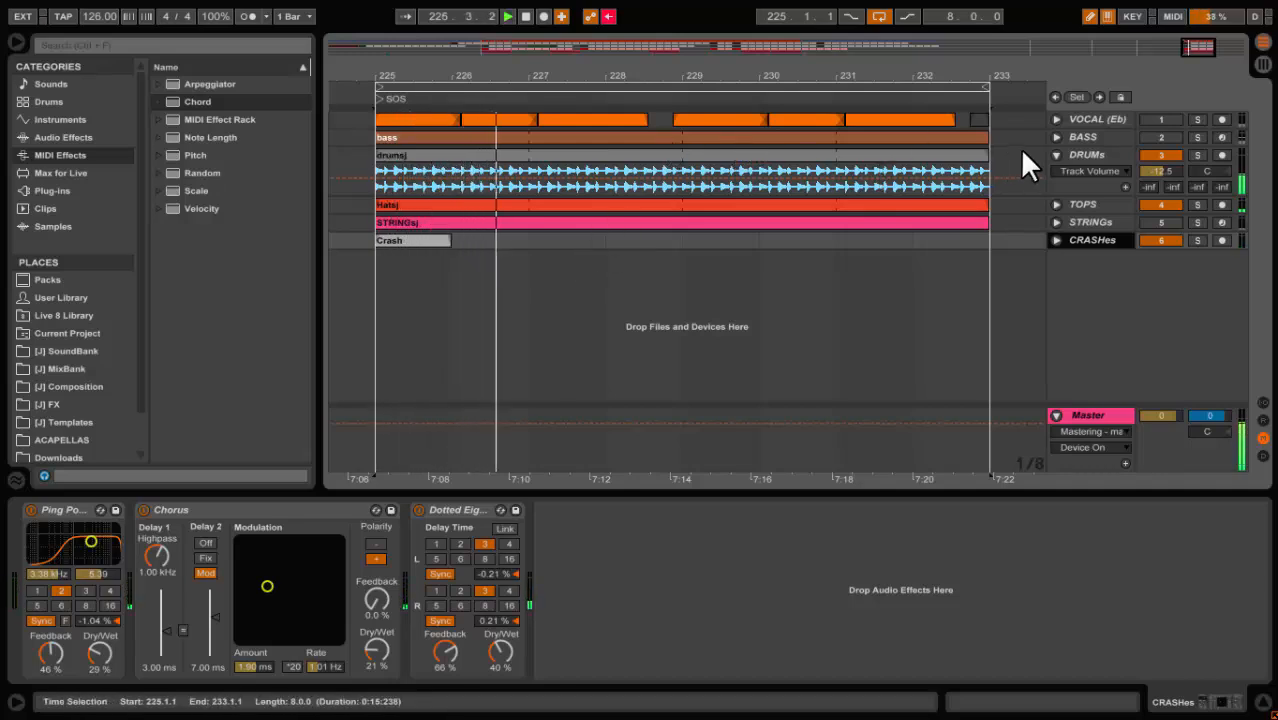
left_click(1146, 137)
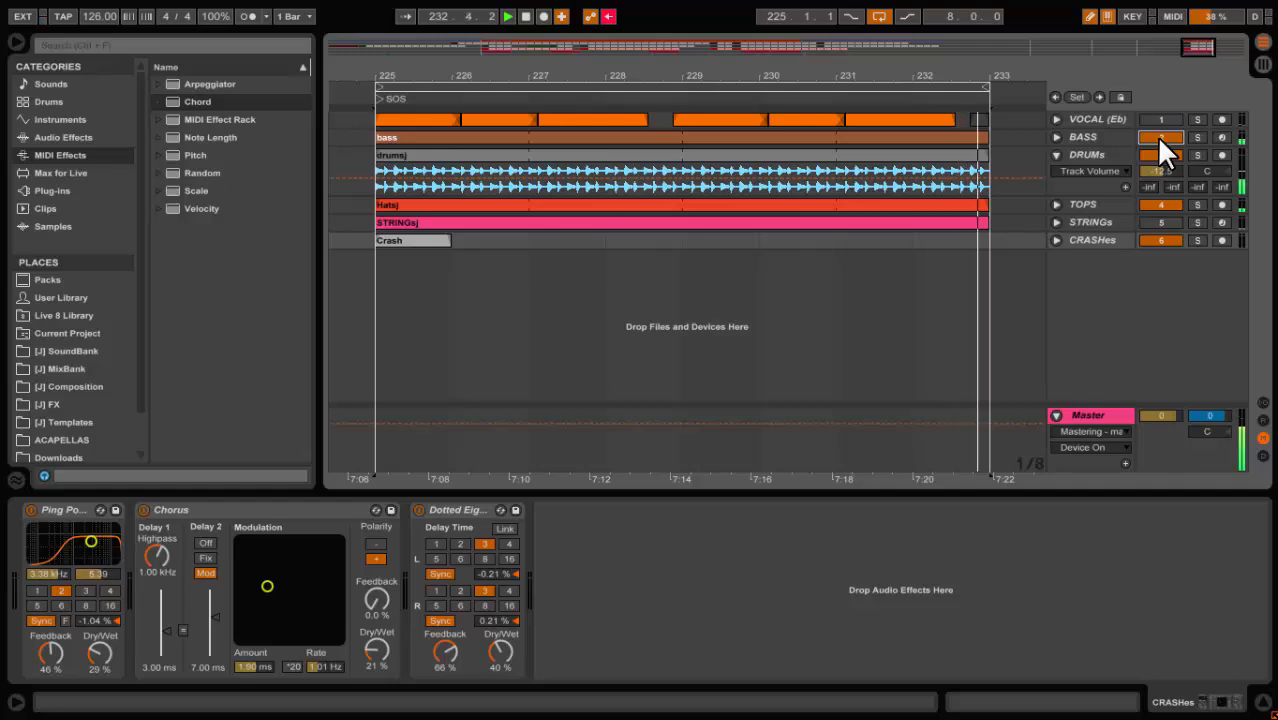
key("space")
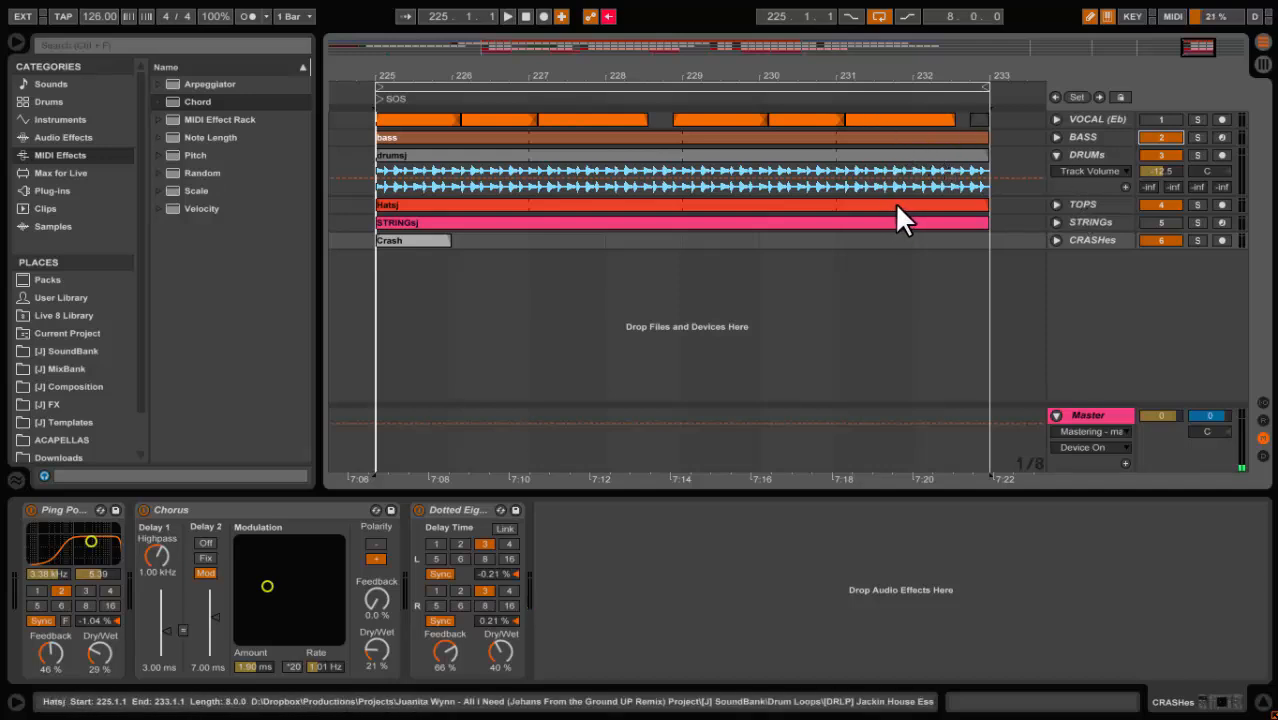
Insert a new MIDI track below CRASHes and rename it "Chords".
right_click(1067, 263)
key("ctrl+shift+t")
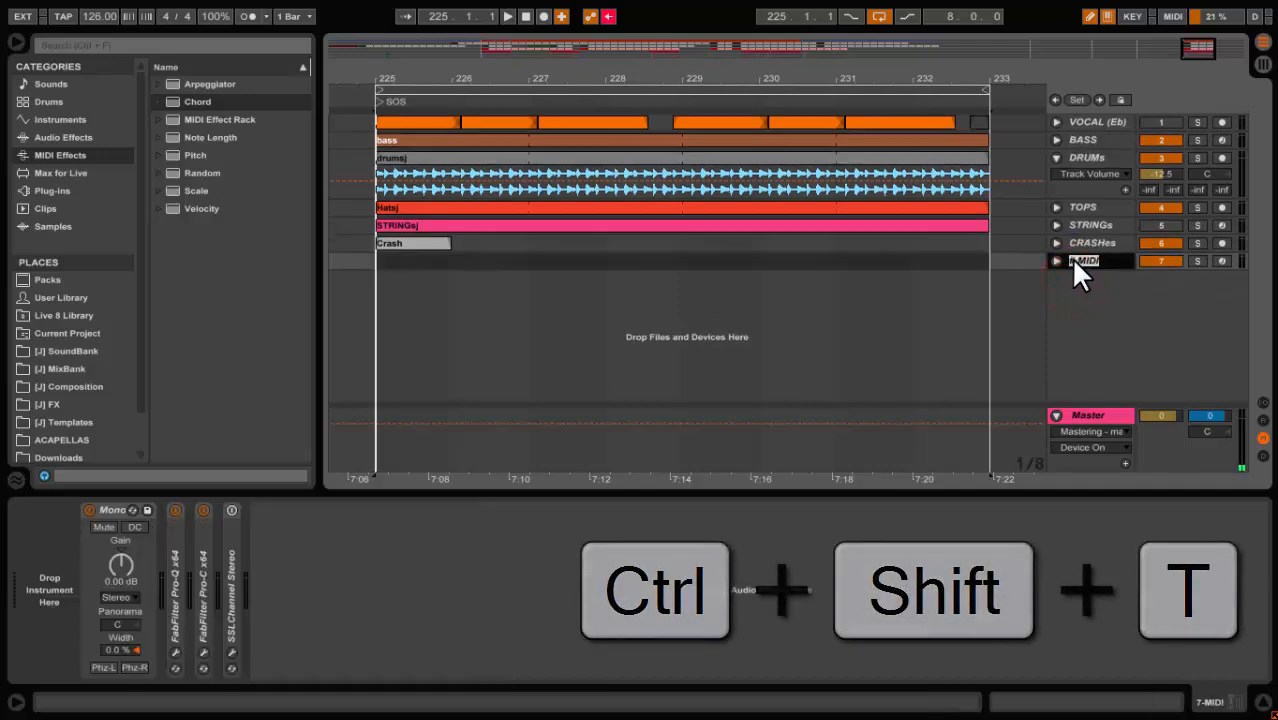
key("ctrl+r")
type("Chords")
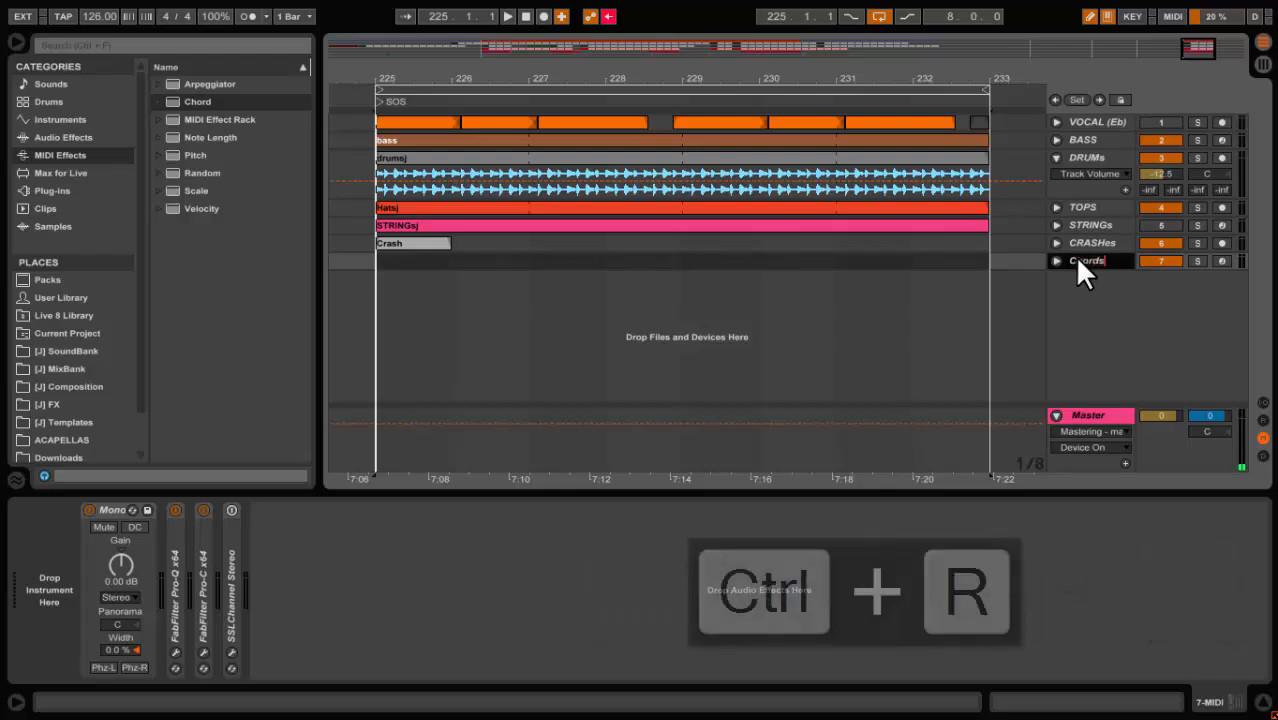
key("Return")
Delete all the default devices, from Mono through SSLChannel Stereo, from the Chords track.
left_click(109, 511)
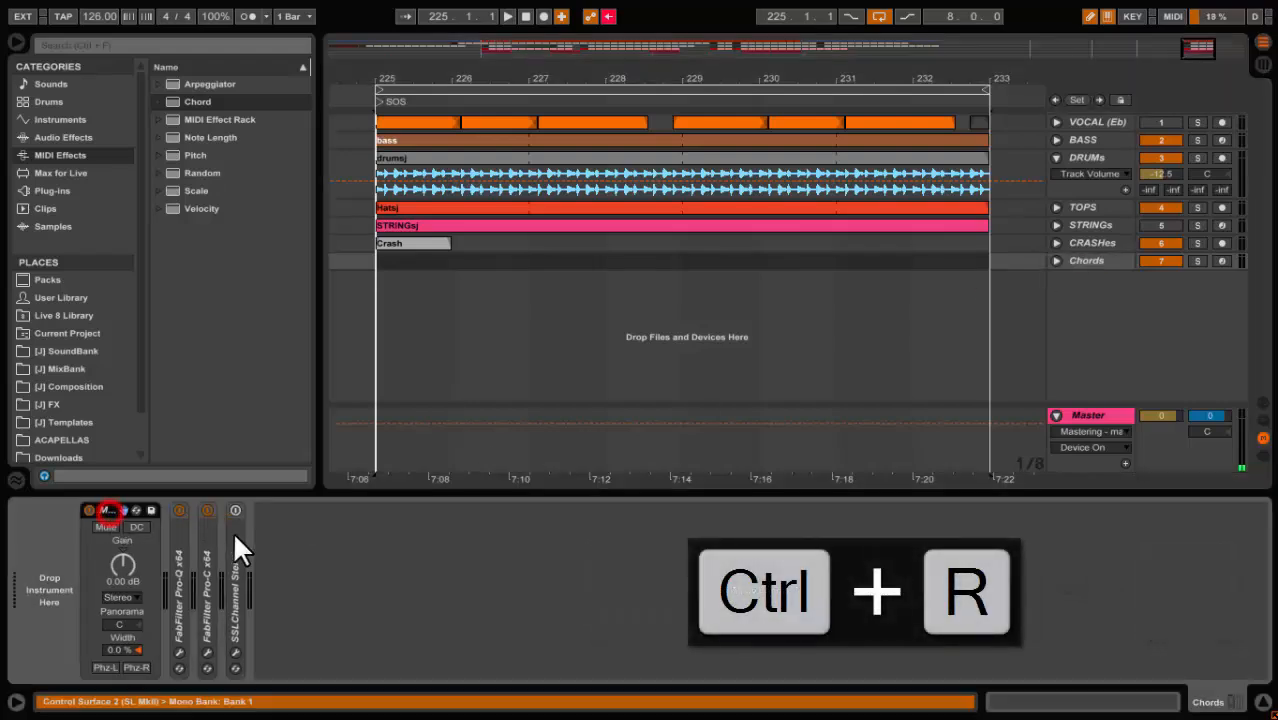
left_click(234, 532, "shift")
key("Delete")
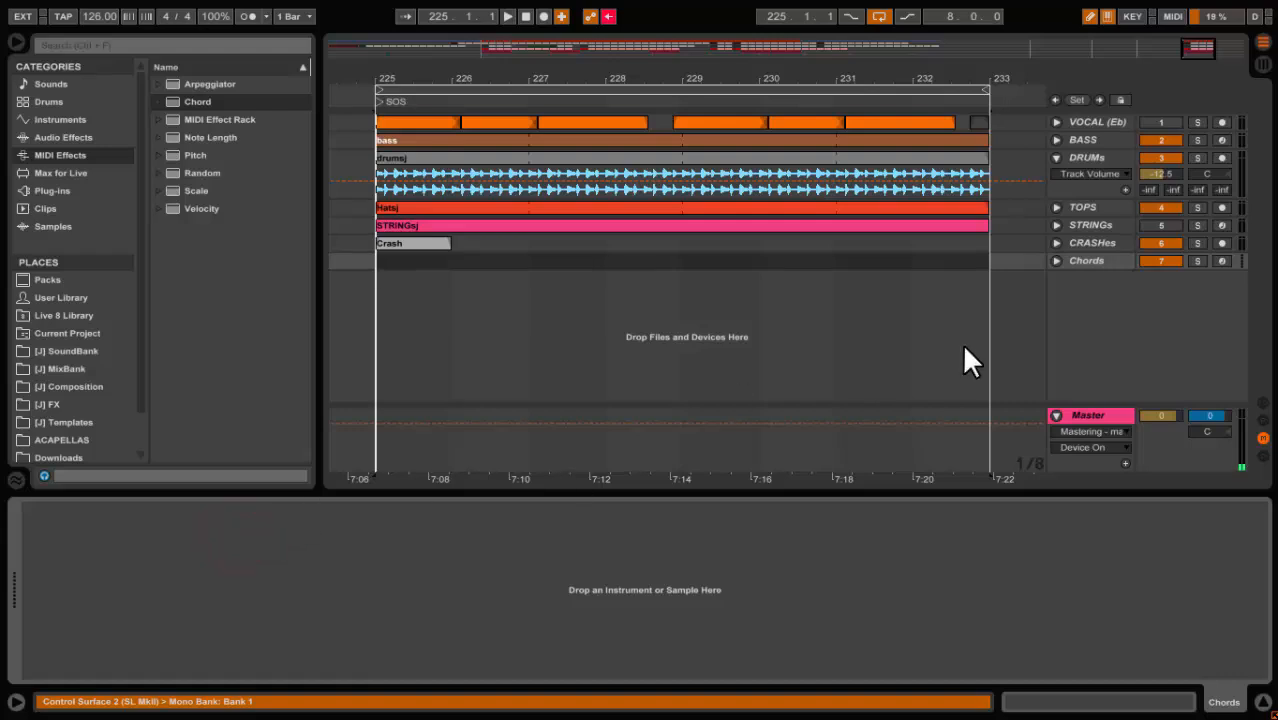
Color the Chords track light blue.
right_click(1088, 264)
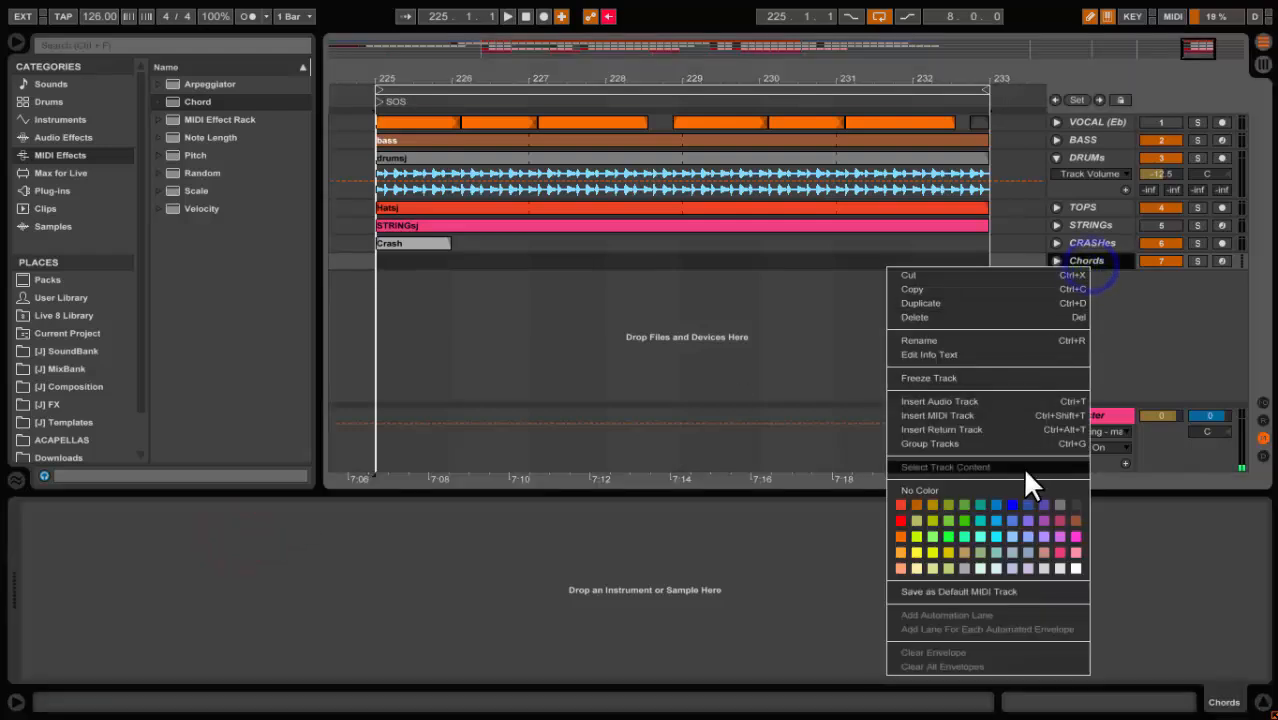
left_click(998, 519)
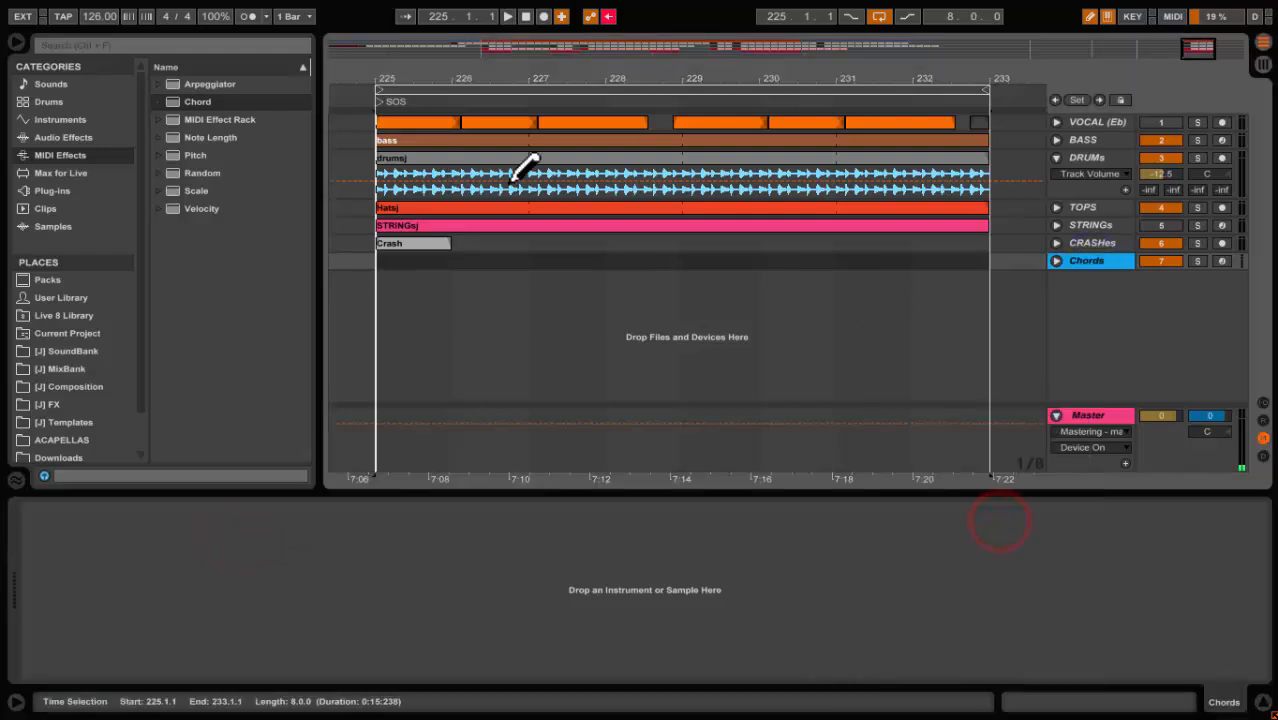
left_click_drag(459, 258, 405, 261)
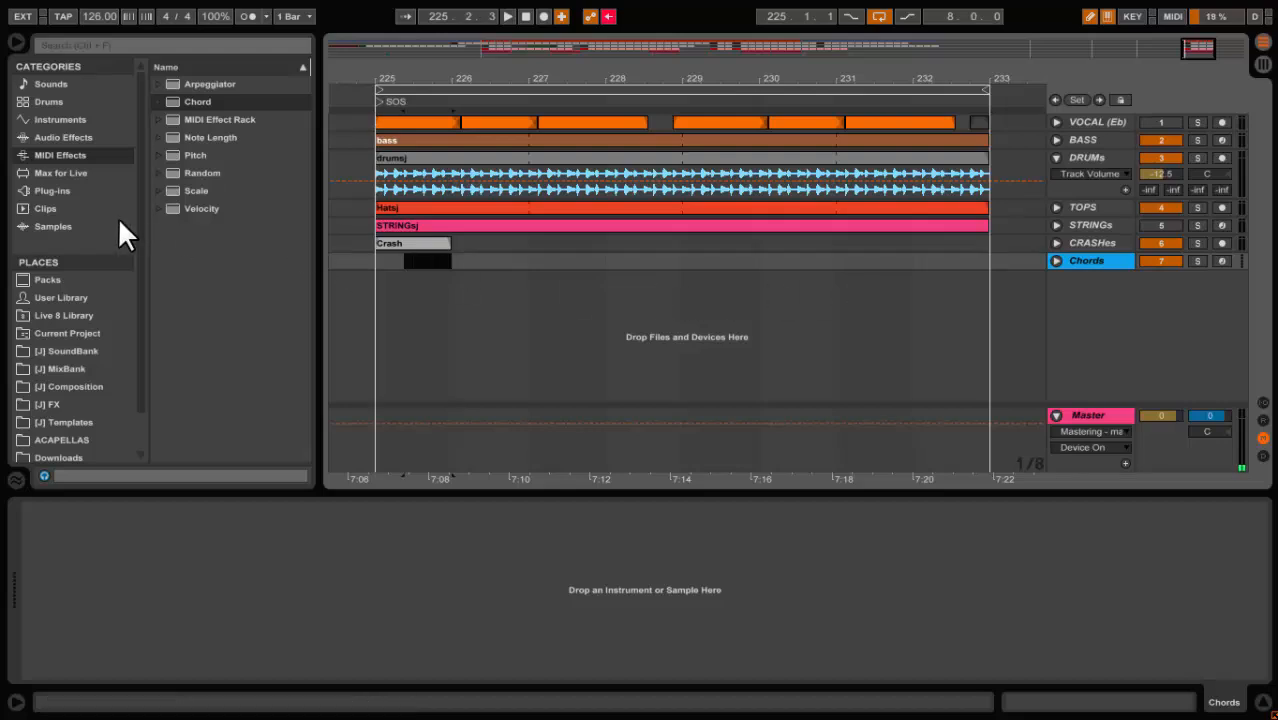
Load the Cm7.adv preset of the Chord MIDI effect onto the Chords track.
left_click(60, 154)
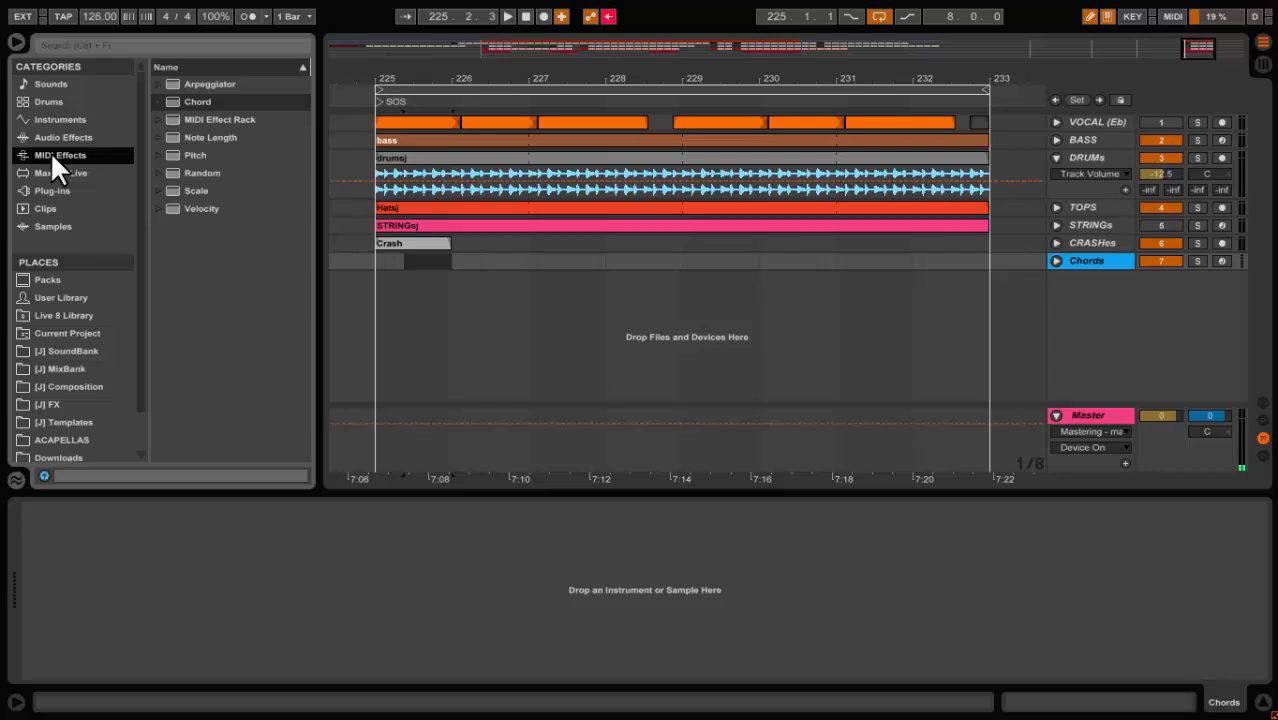
left_click(158, 101)
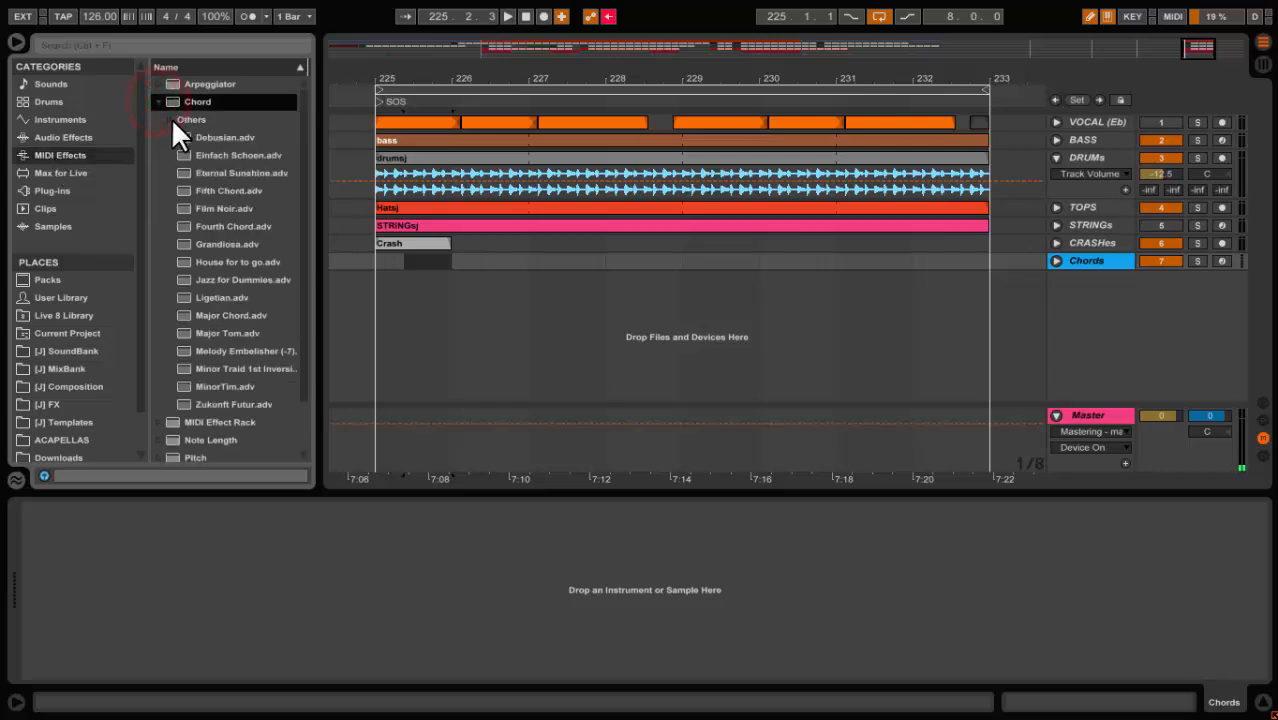
left_click(169, 118)
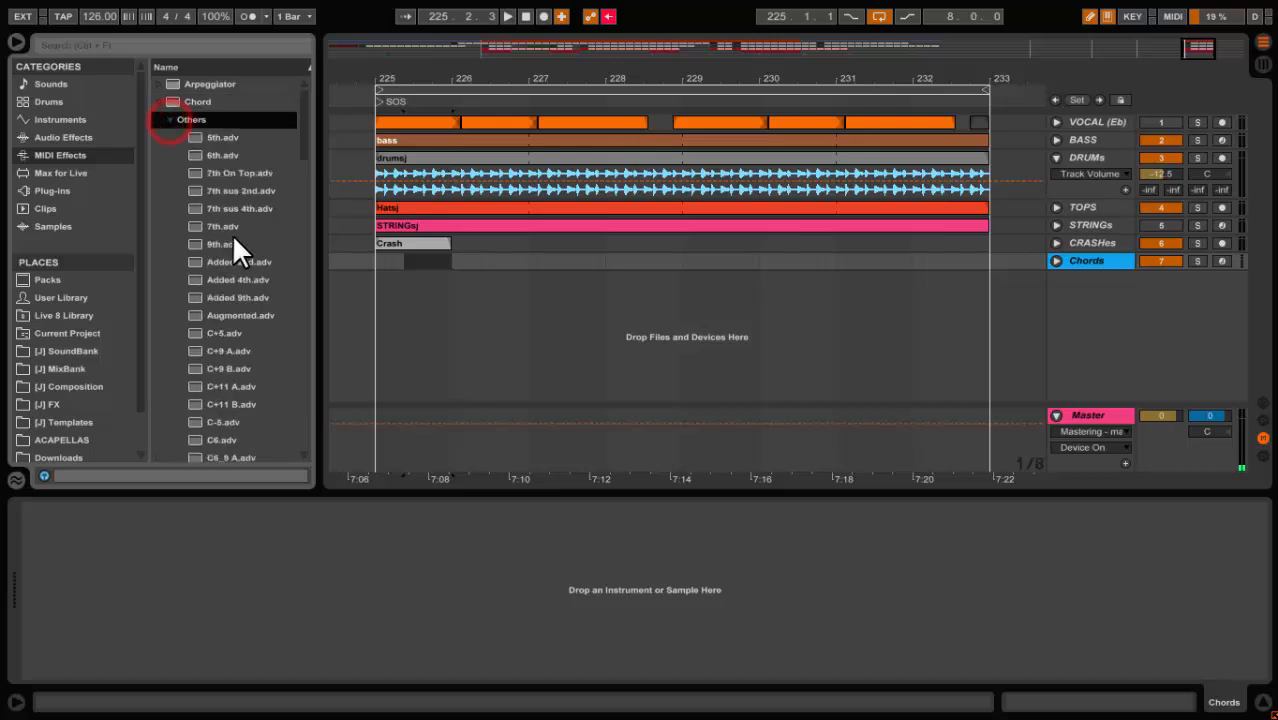
scroll(261, 269, "down", 5)
scroll(263, 275, "down", 10)
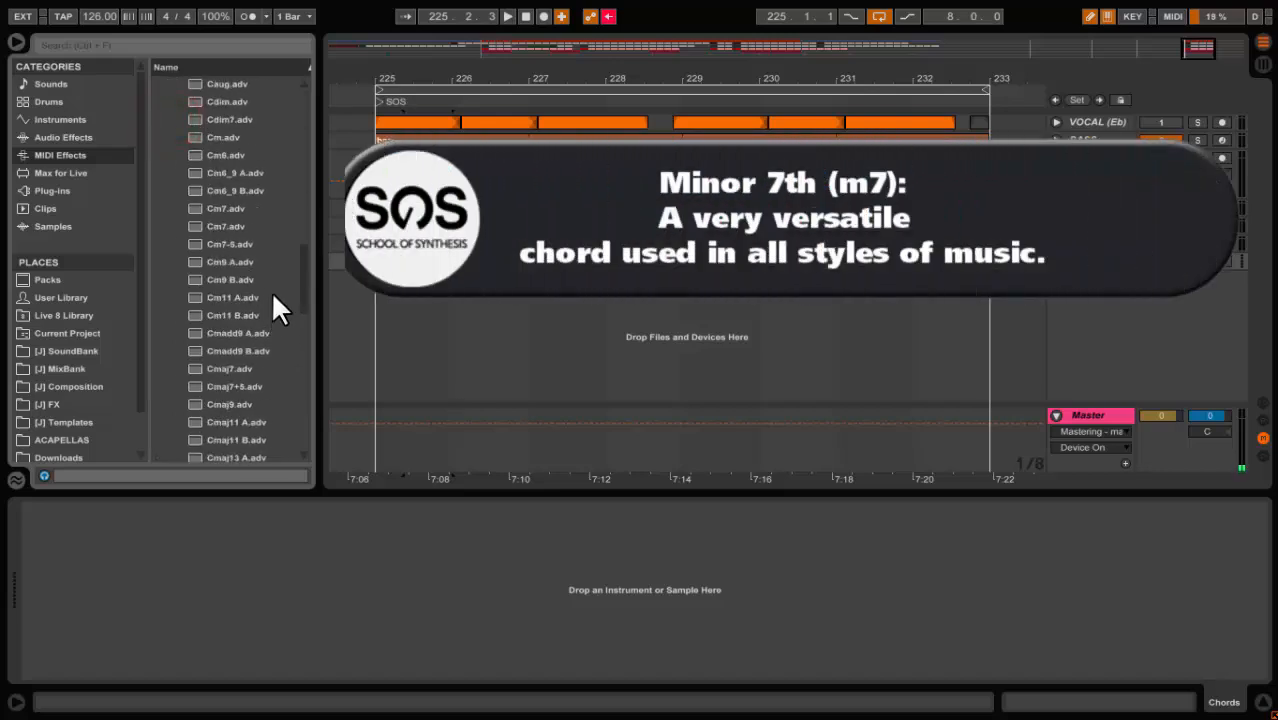
left_click_drag(221, 228, 214, 530)
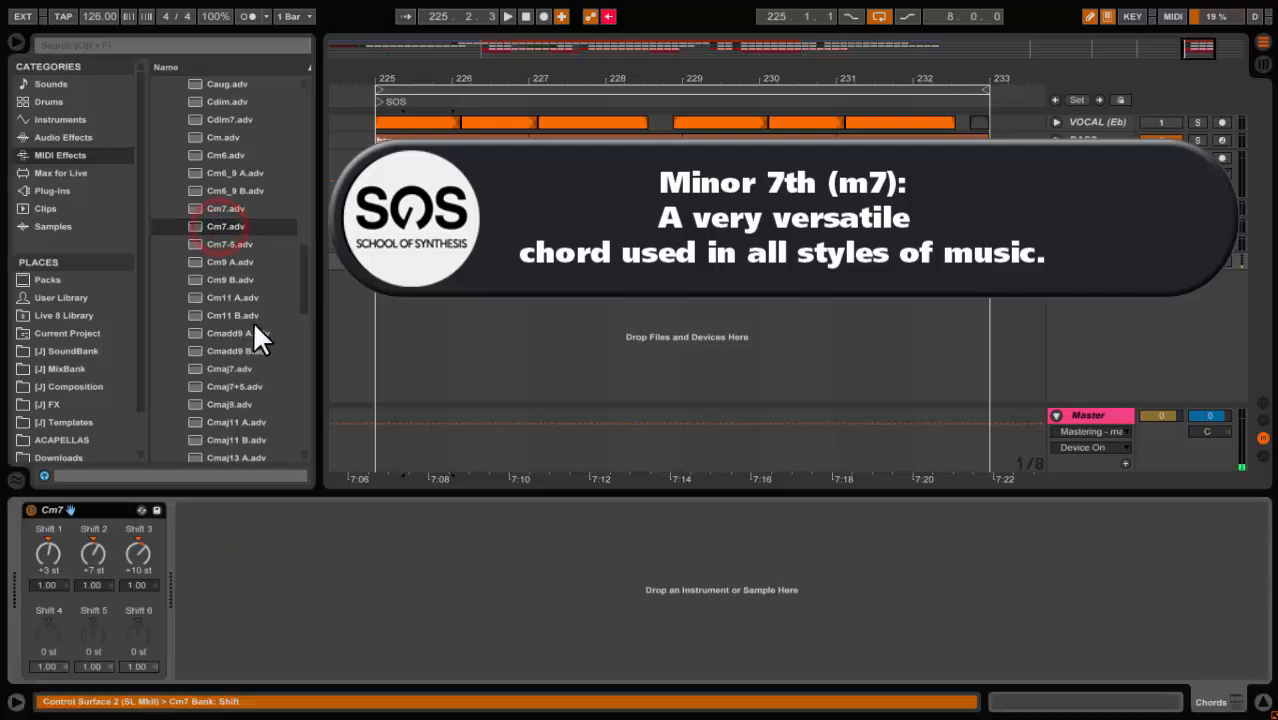
Add the C7sus4.adv Chord preset after the Cm7 device on the Chords track.
scroll(259, 265, "up", 8)
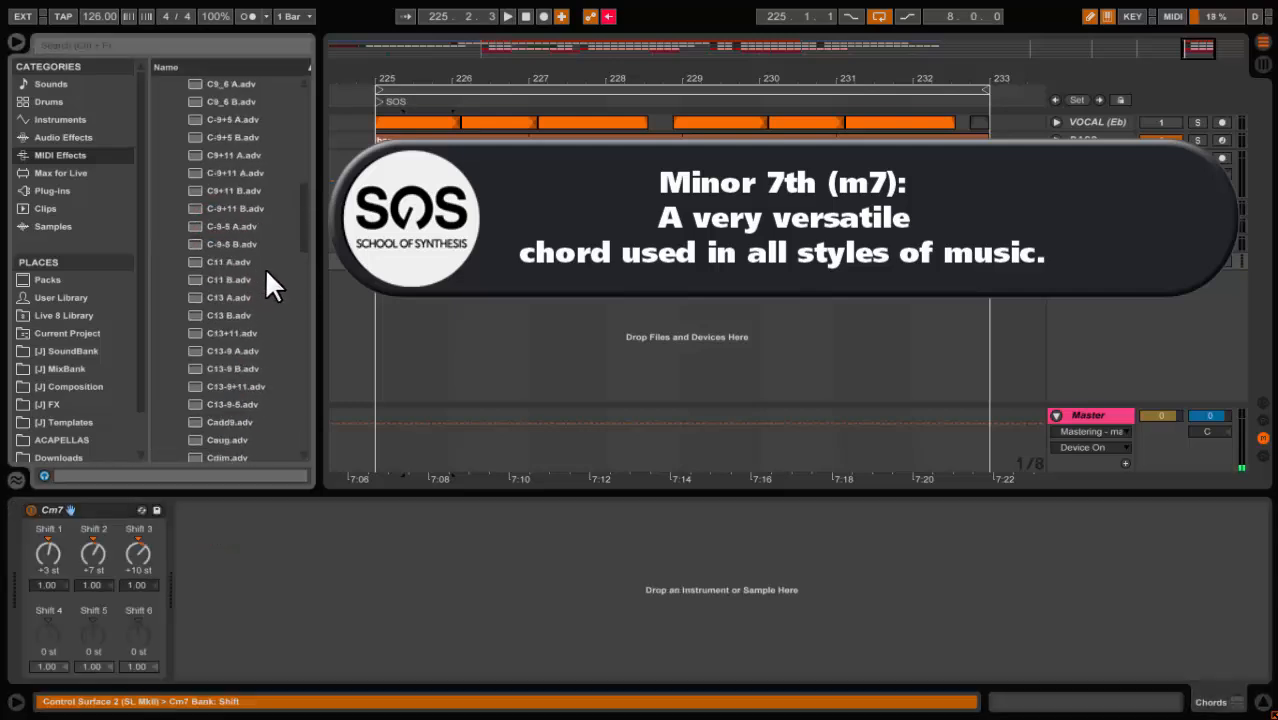
scroll(265, 280, "up", 1)
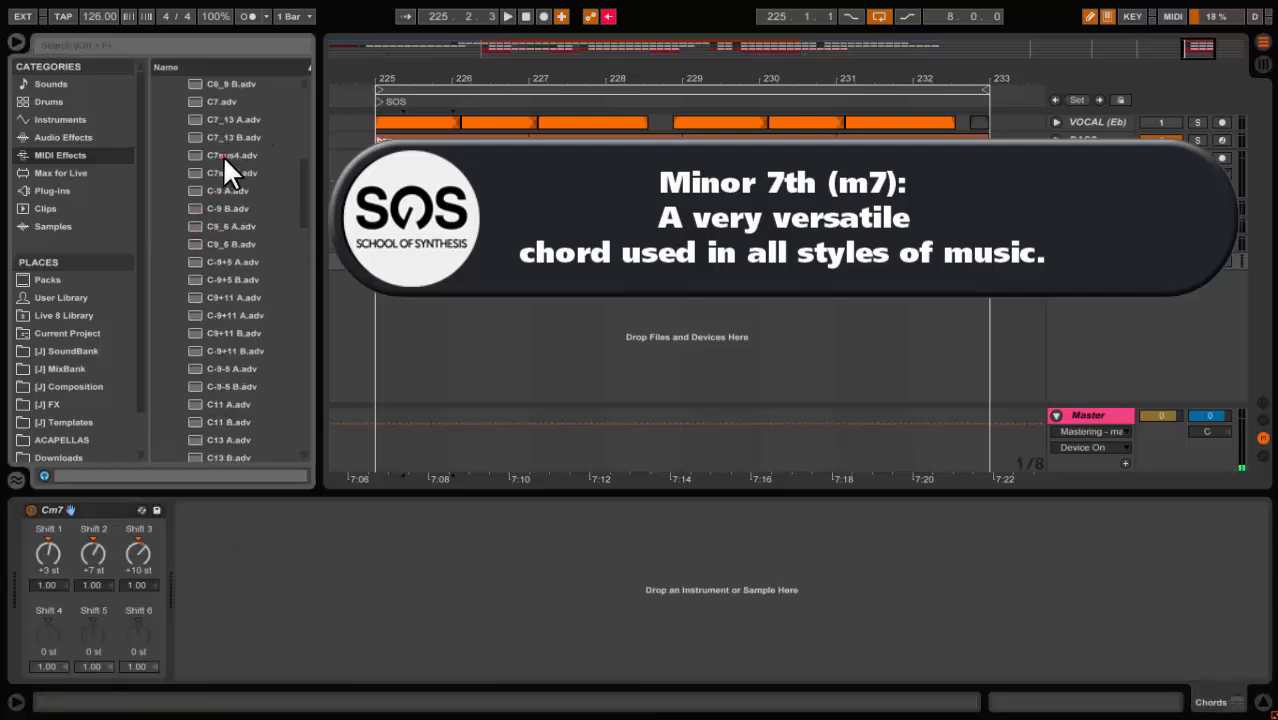
left_click_drag(223, 156, 290, 510)
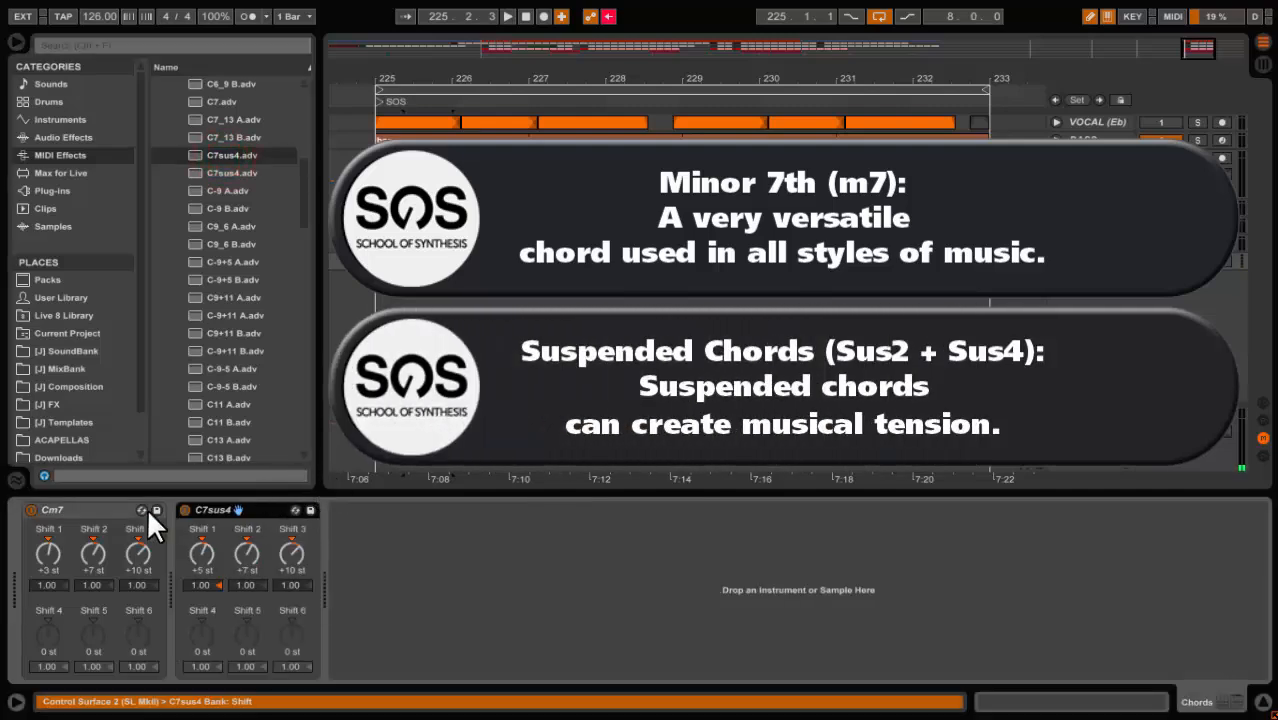
Group the Cm7 and C7sus4 devices into one MIDI Effect Rack.
left_click(107, 507)
left_click(210, 507)
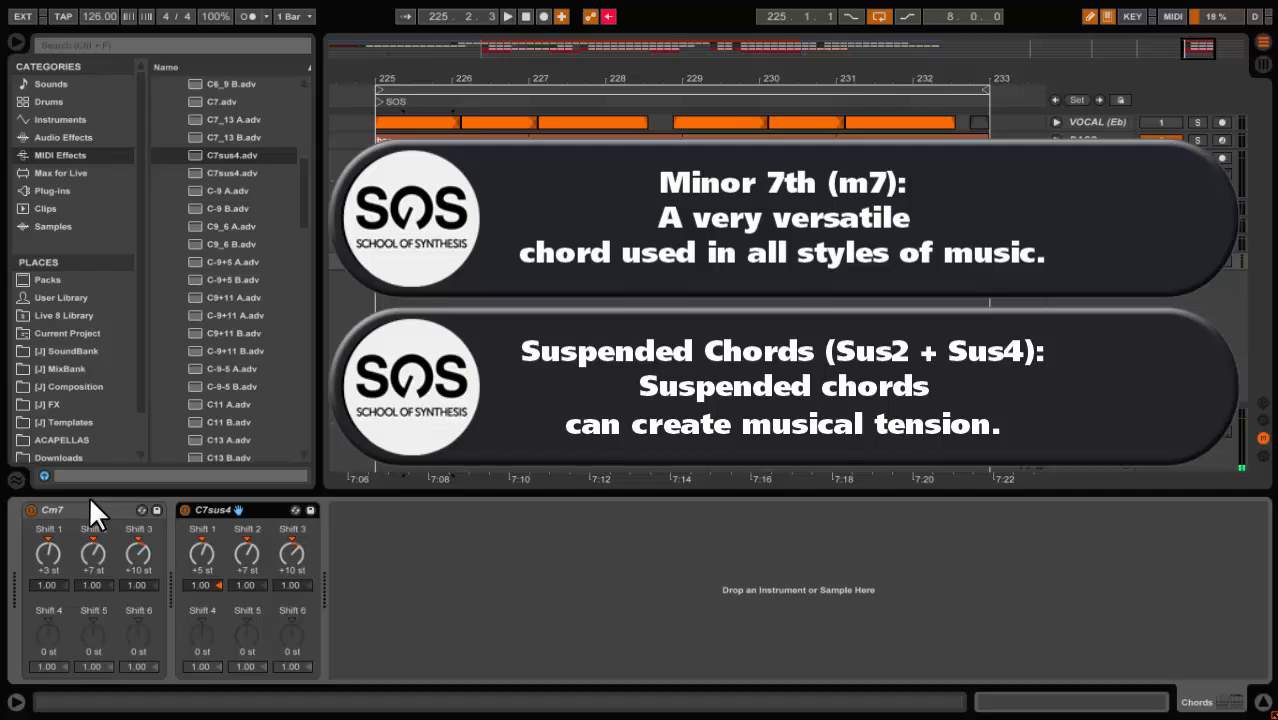
left_click(89, 508)
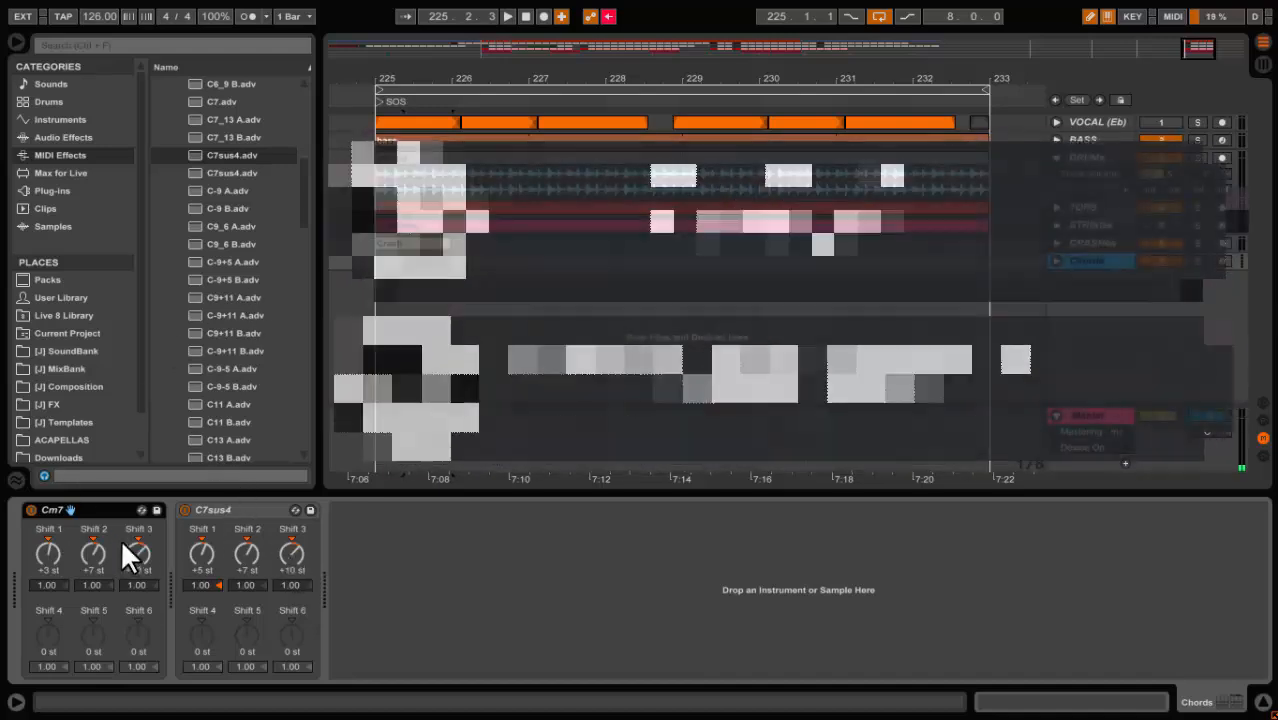
left_click(99, 509)
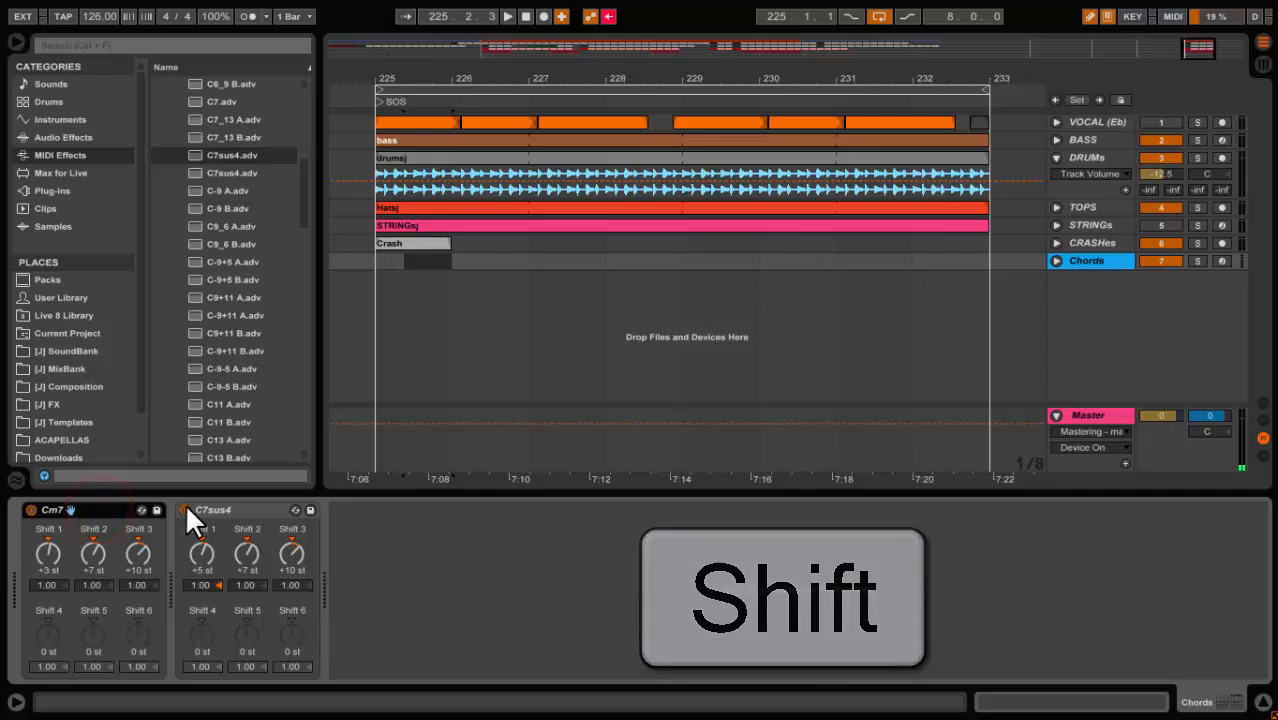
left_click(225, 500, "shift")
right_click(222, 506)
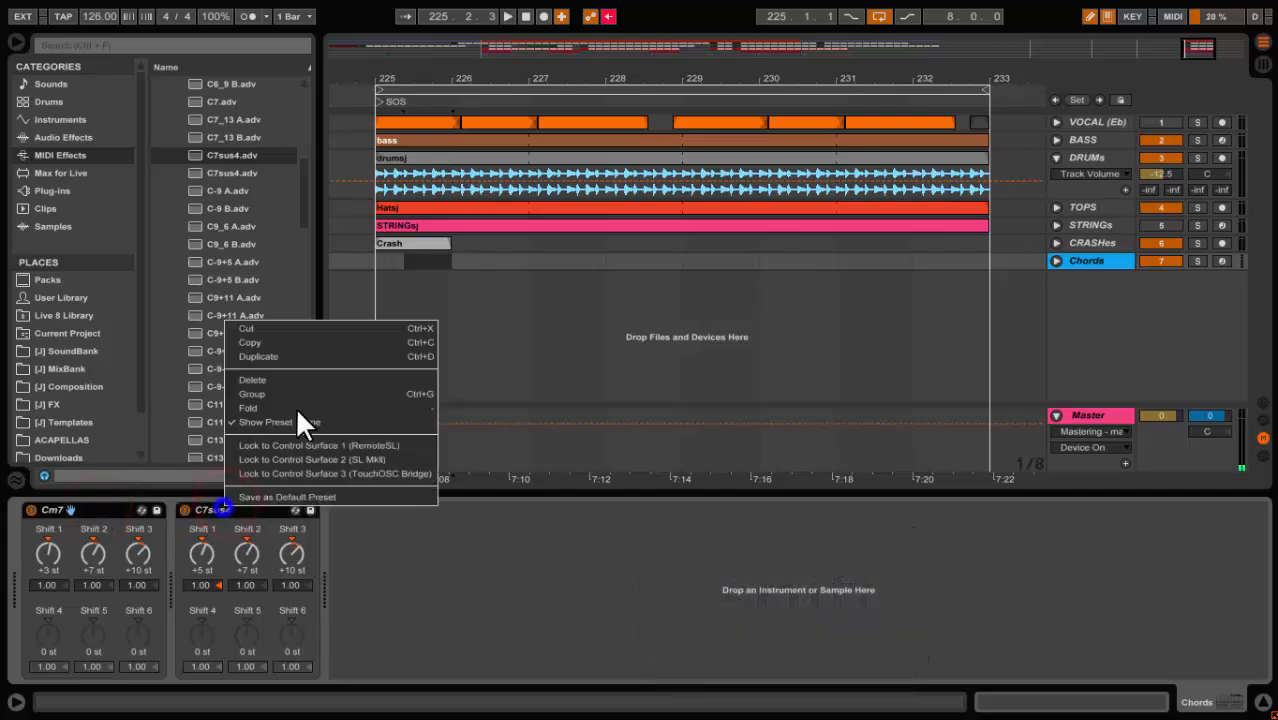
left_click(292, 394)
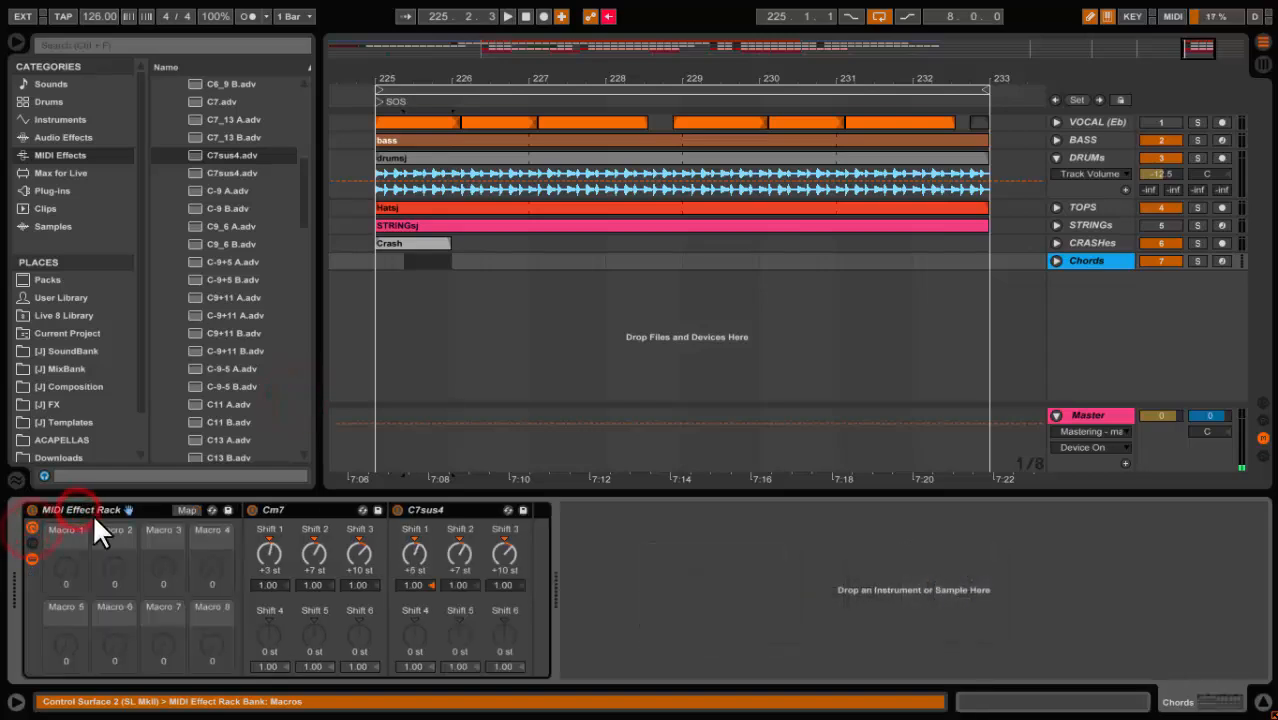
Rename the MIDI Effect Rack with the producer's first name in the possessive followed by "Easy Chords".
key("ctrl+r")
type("Jeh")
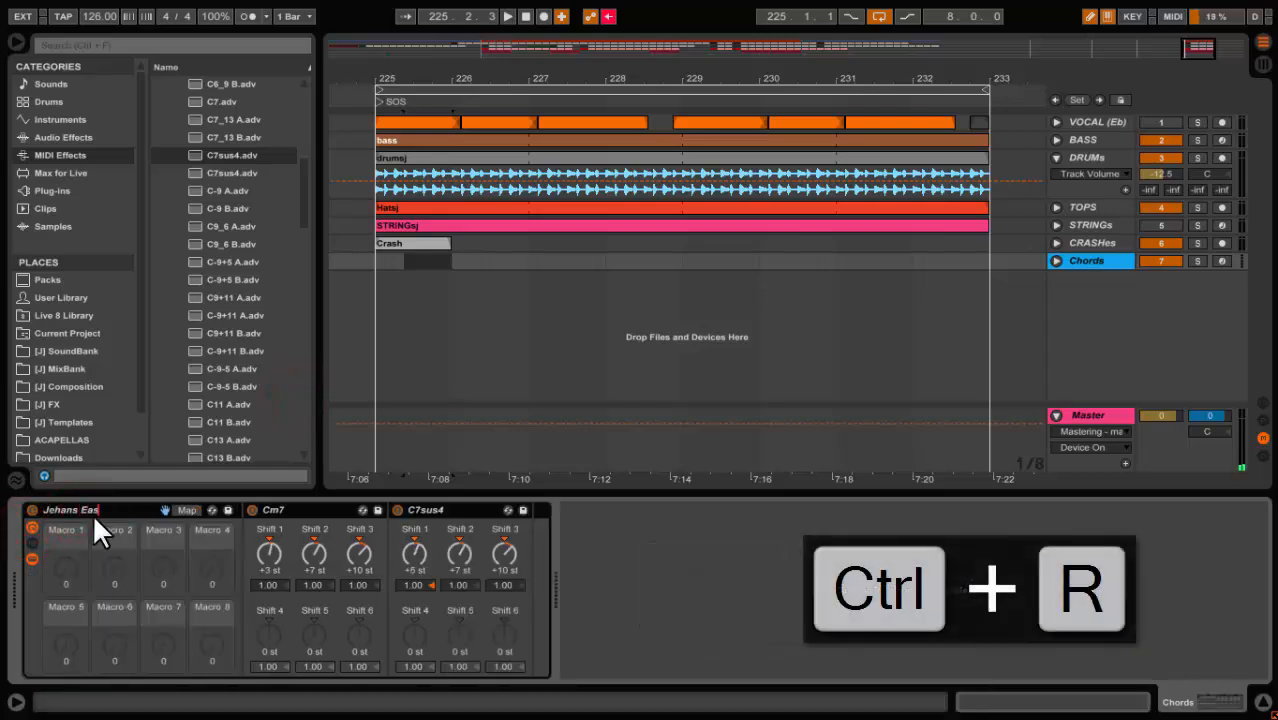
type("ans Easy Chords")
key("Return")
Show the chain list of the renamed chord rack.
left_click(31, 543)
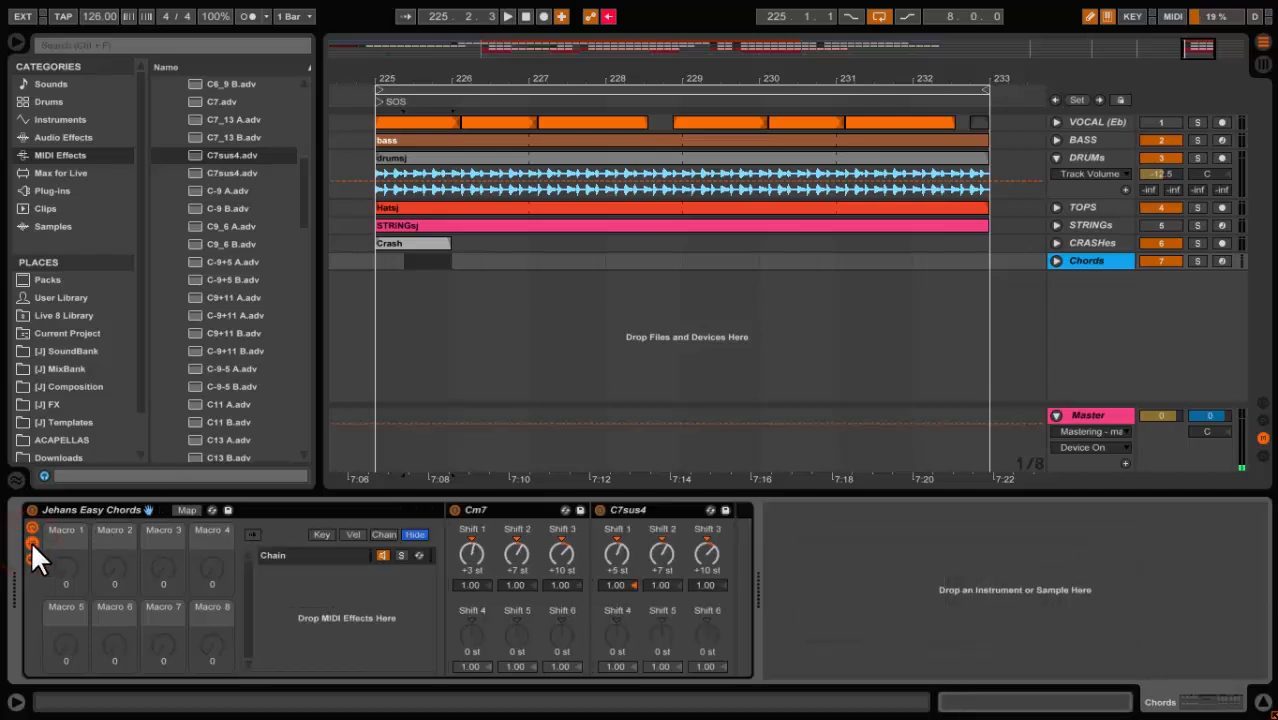
left_click(30, 541)
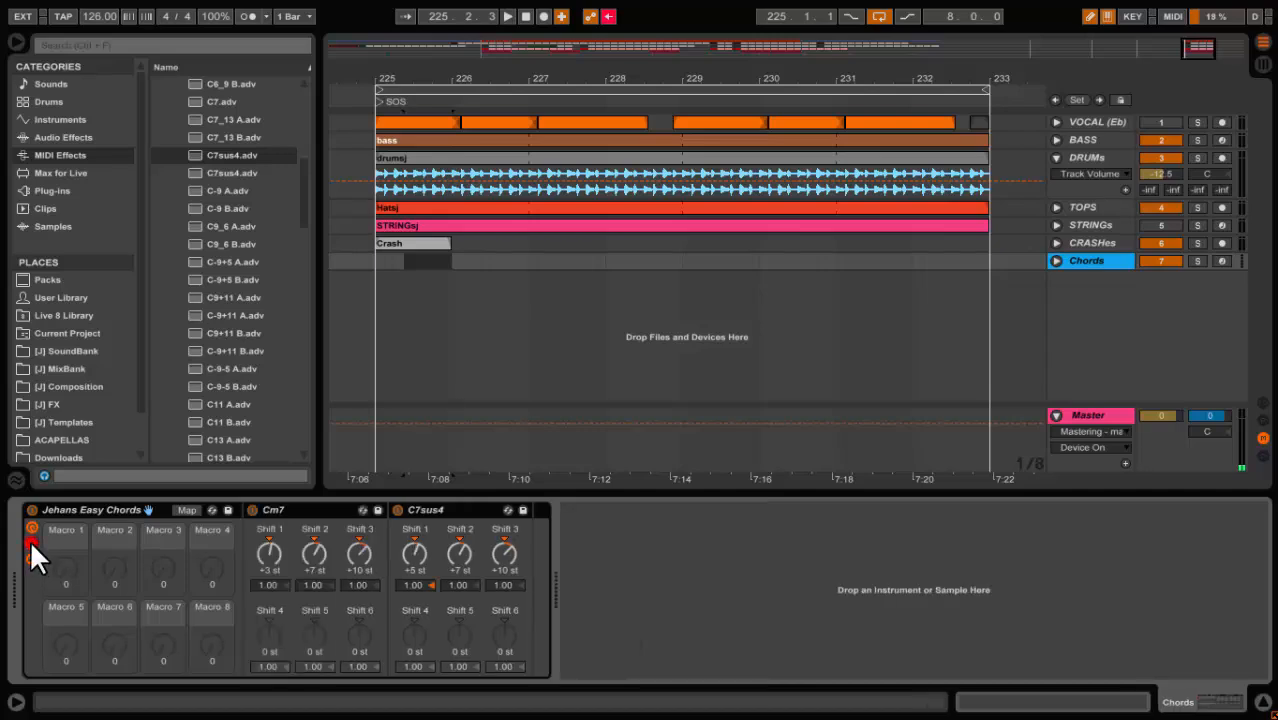
left_click(30, 541)
left_click(30, 541)
left_click(30, 541)
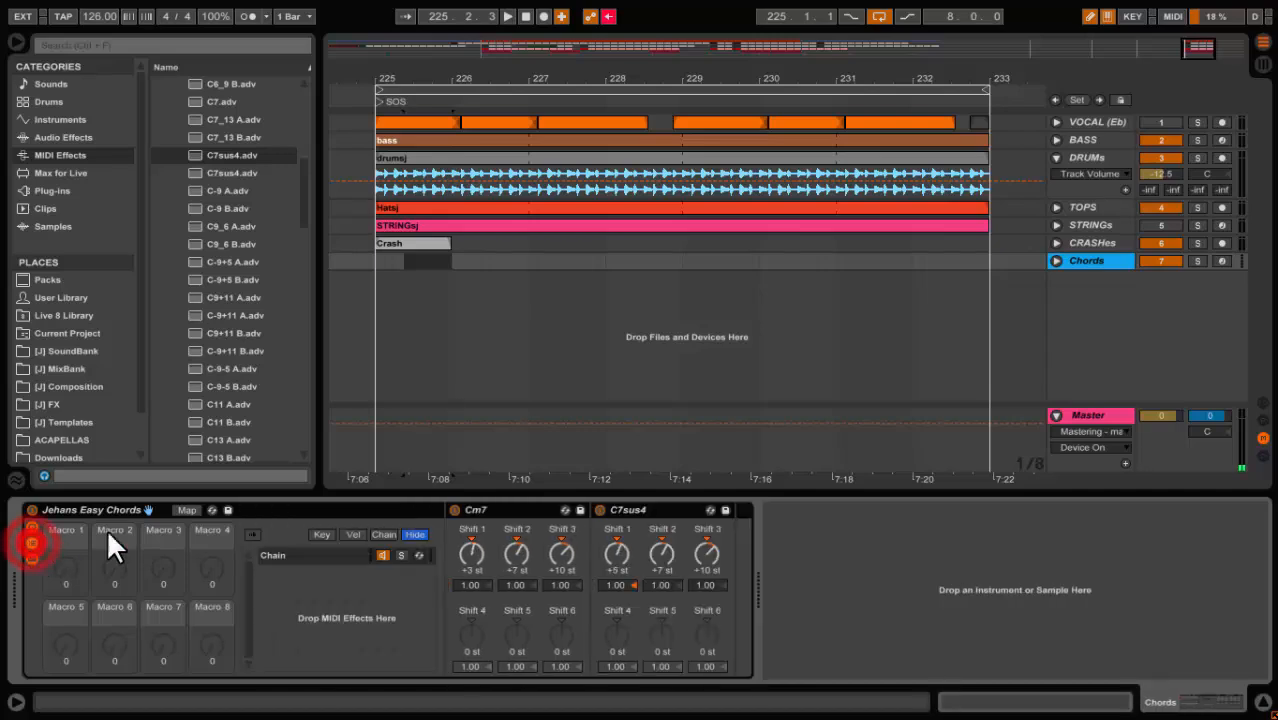
Create a second chain in the rack and move the C7sus4 device from the first chain into it.
right_click(275, 577)
left_click(302, 599)
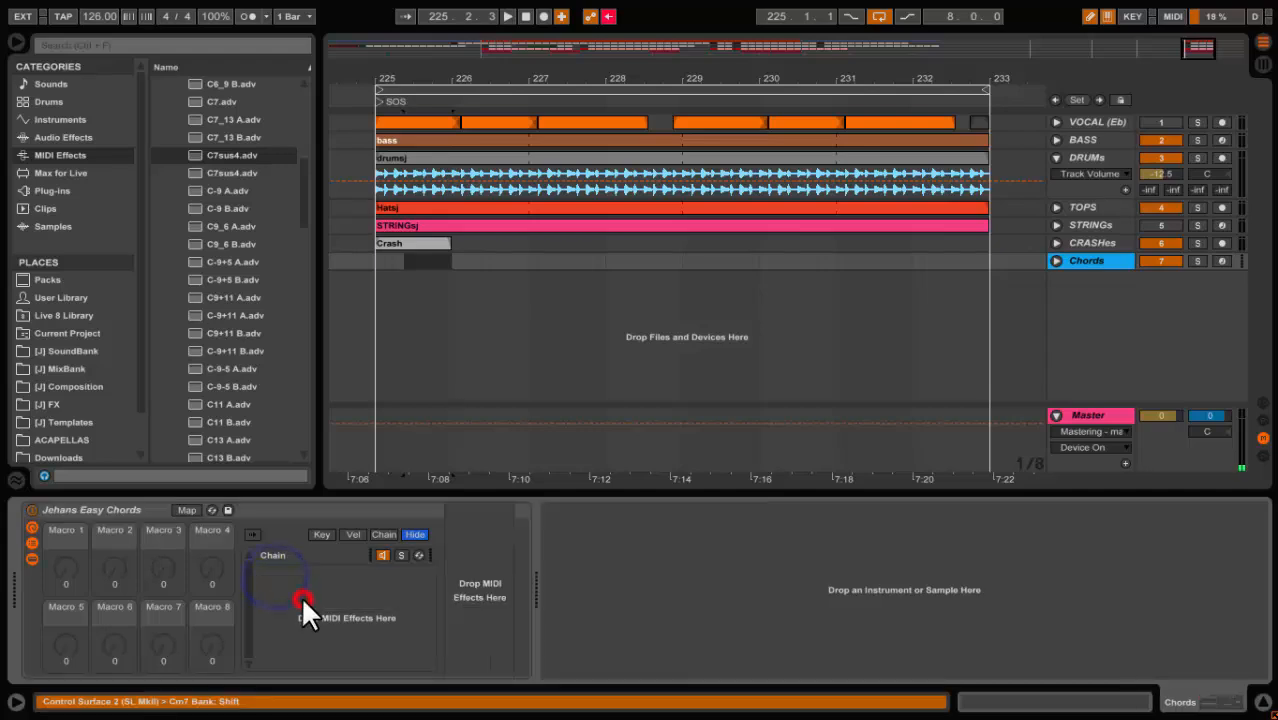
left_click(302, 555)
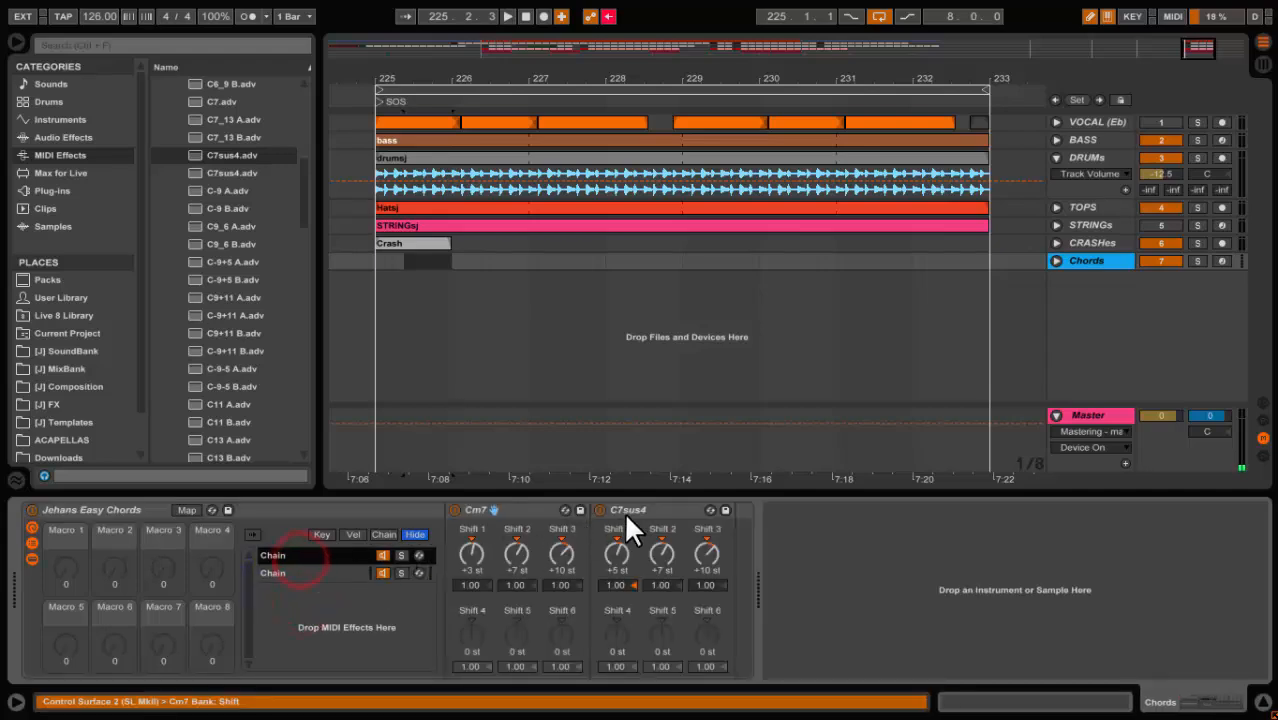
left_click_drag(634, 509, 304, 573)
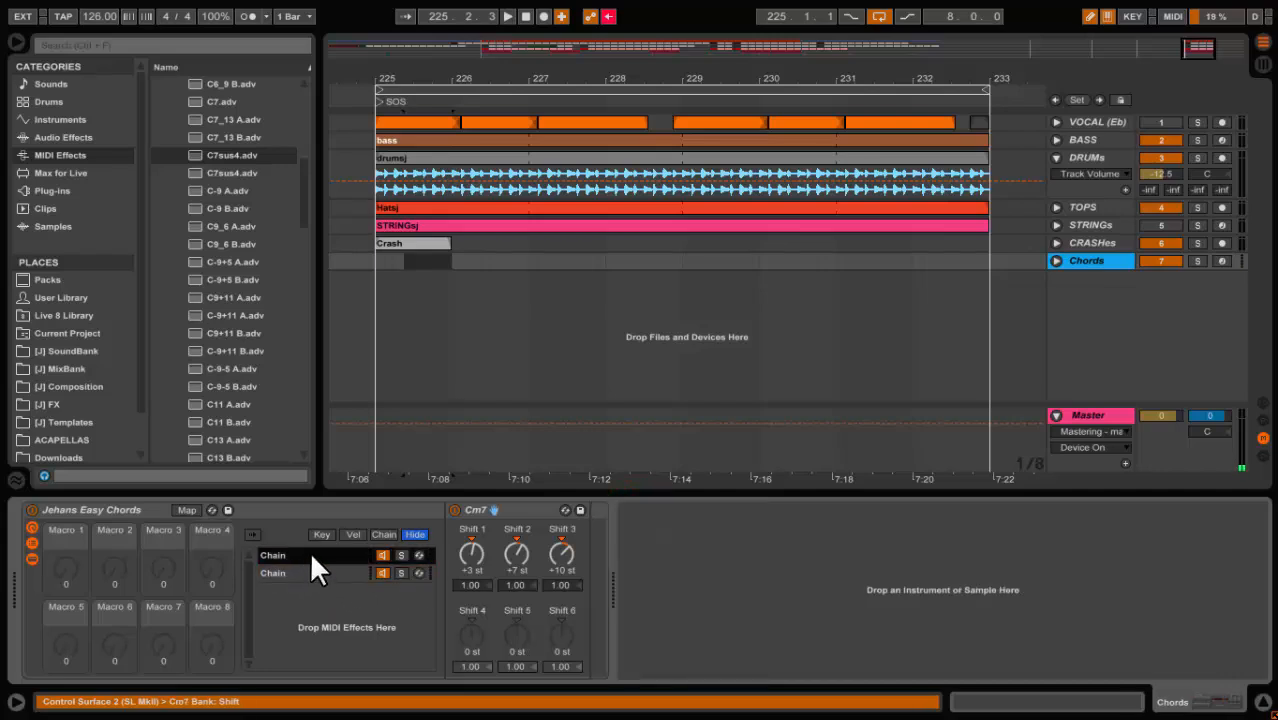
Rename the first chain "m7" and the second chain "7sus4".
key("ctrl+r")
type("m7")
key("Return")
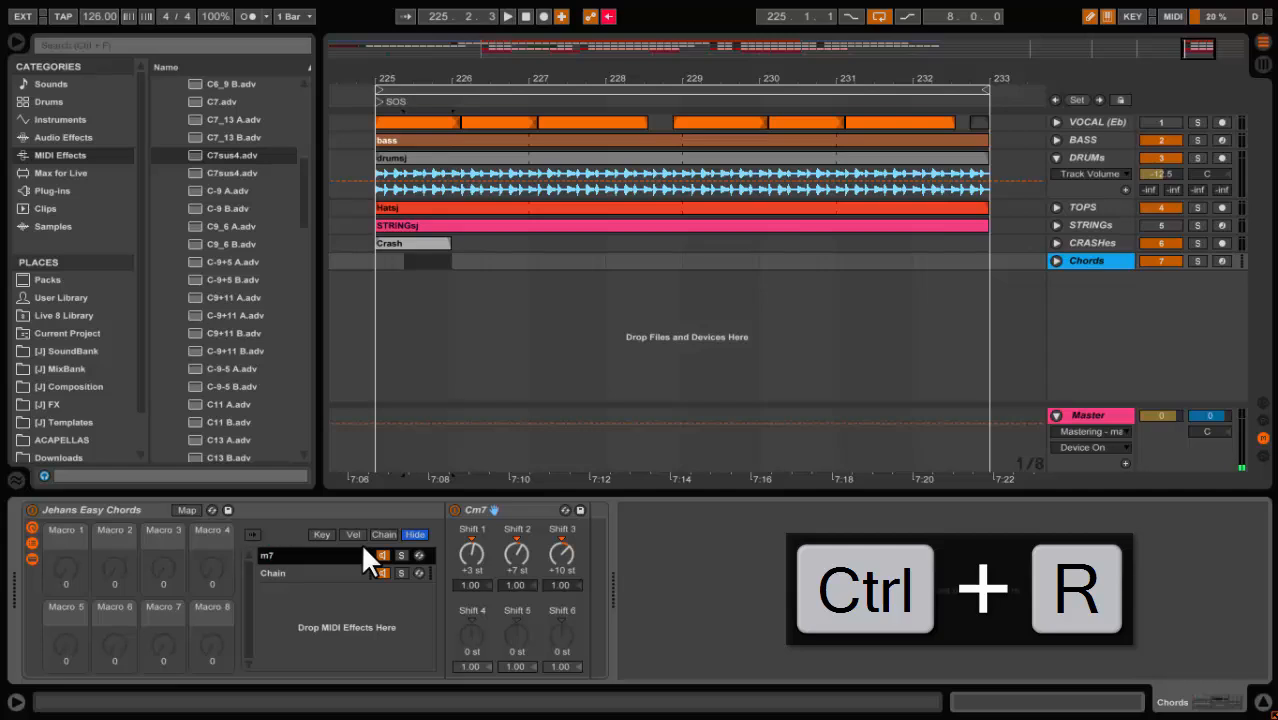
left_click(319, 564)
key("ctrl+r")
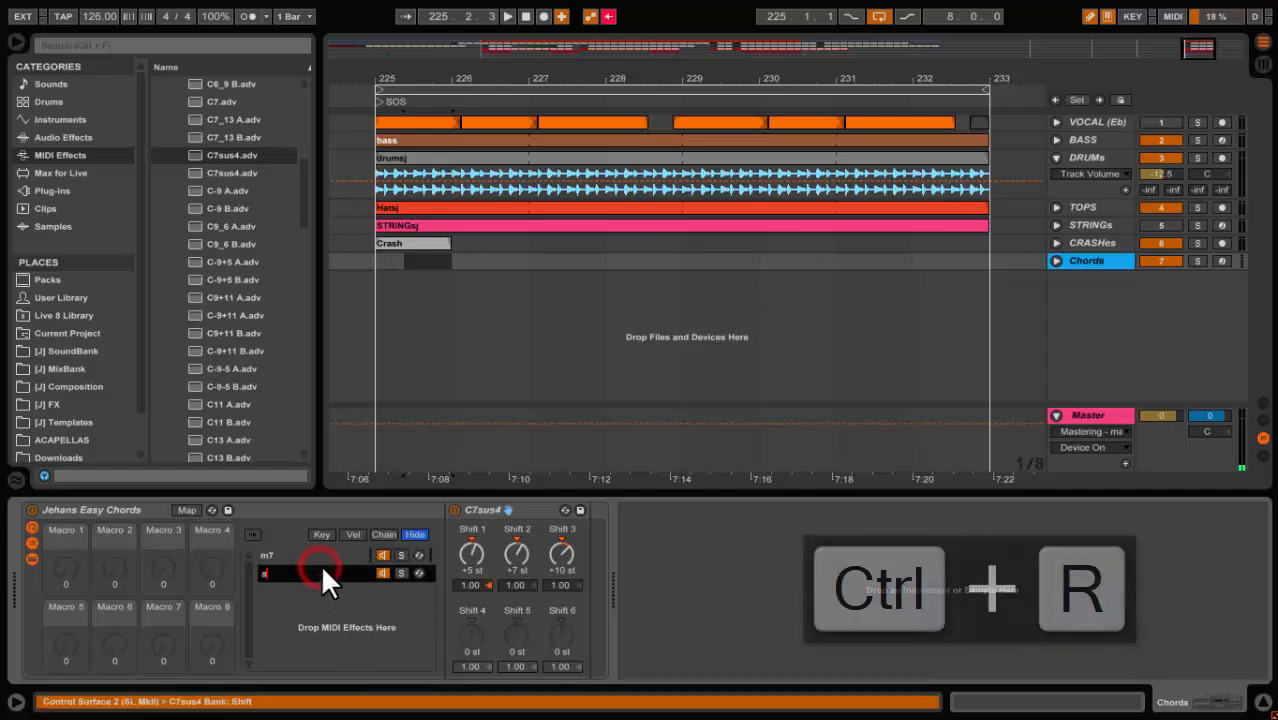
type("7sus4")
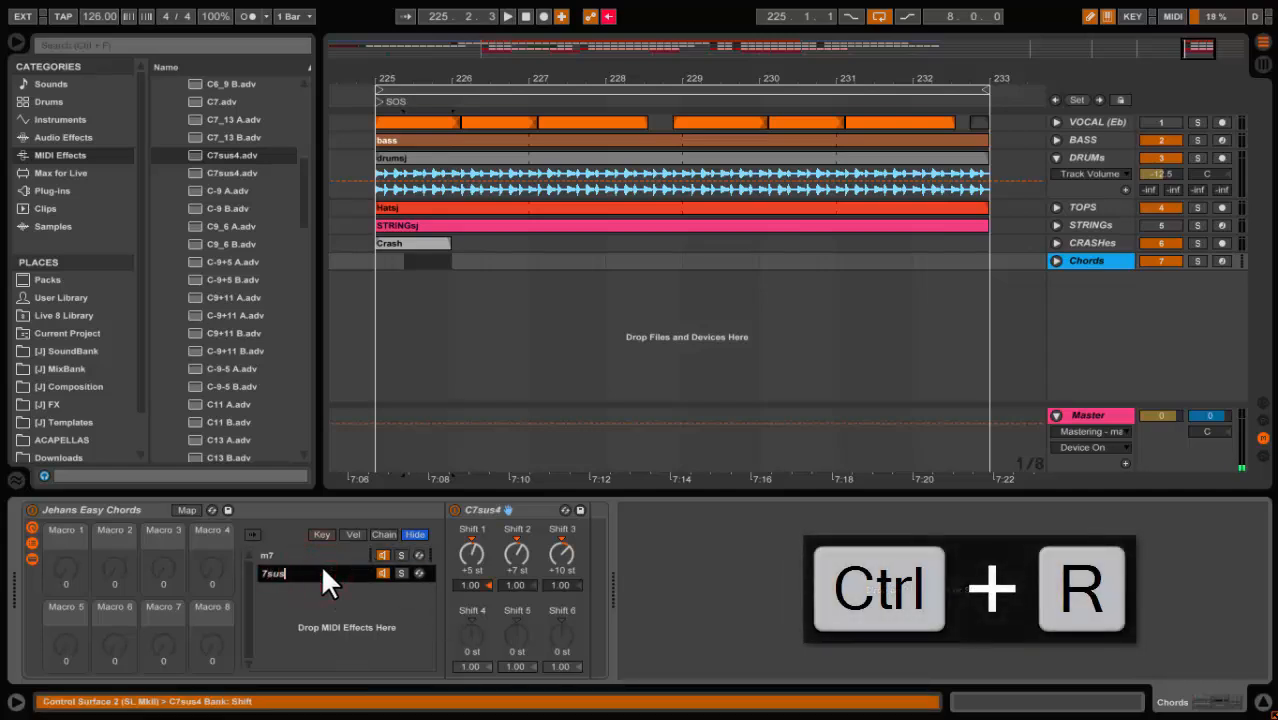
key("Return")
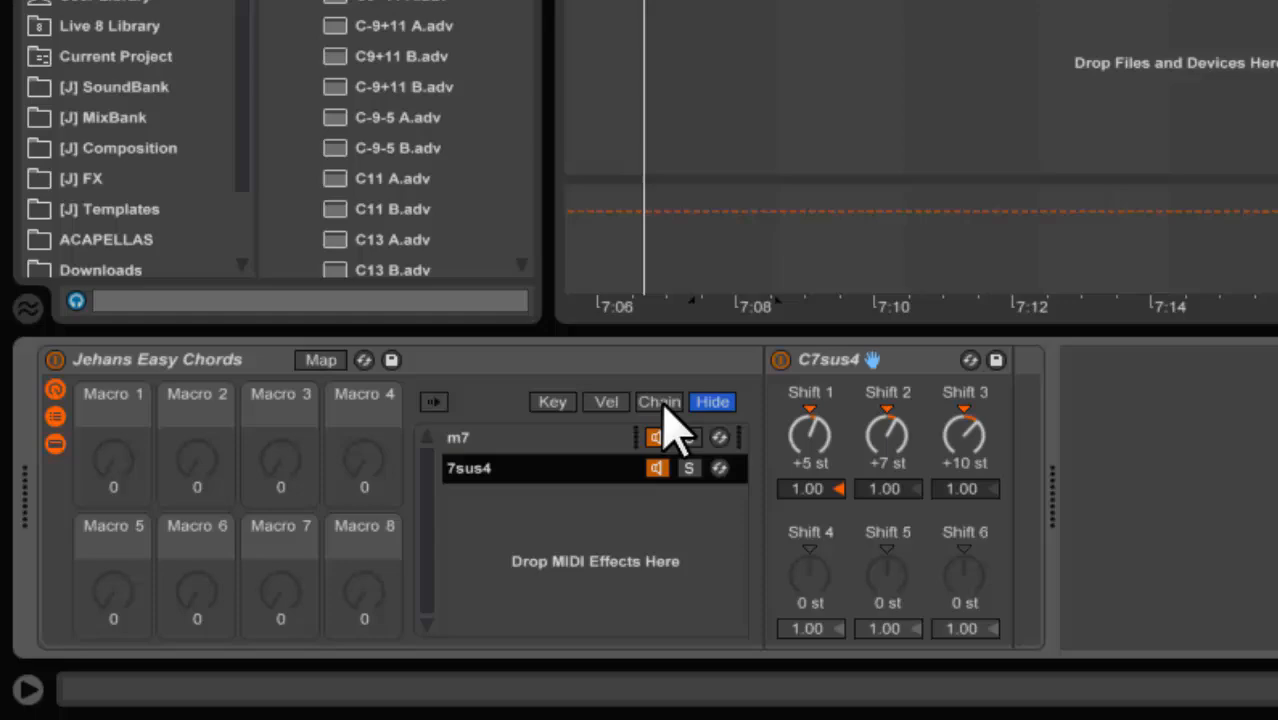
Show the chain selector zones and spread the 7sus4 zone over 64 to 127 and the m7 zone from 0 up to 64.
left_click(660, 402)
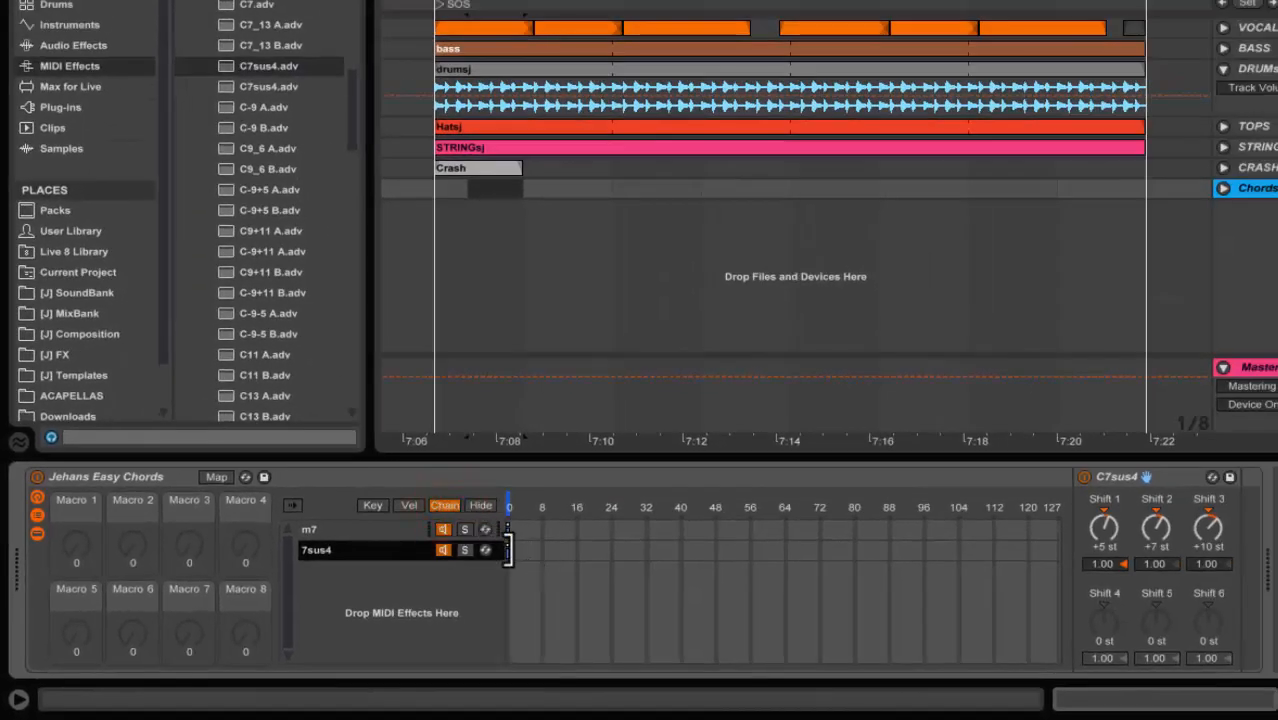
left_click(354, 529)
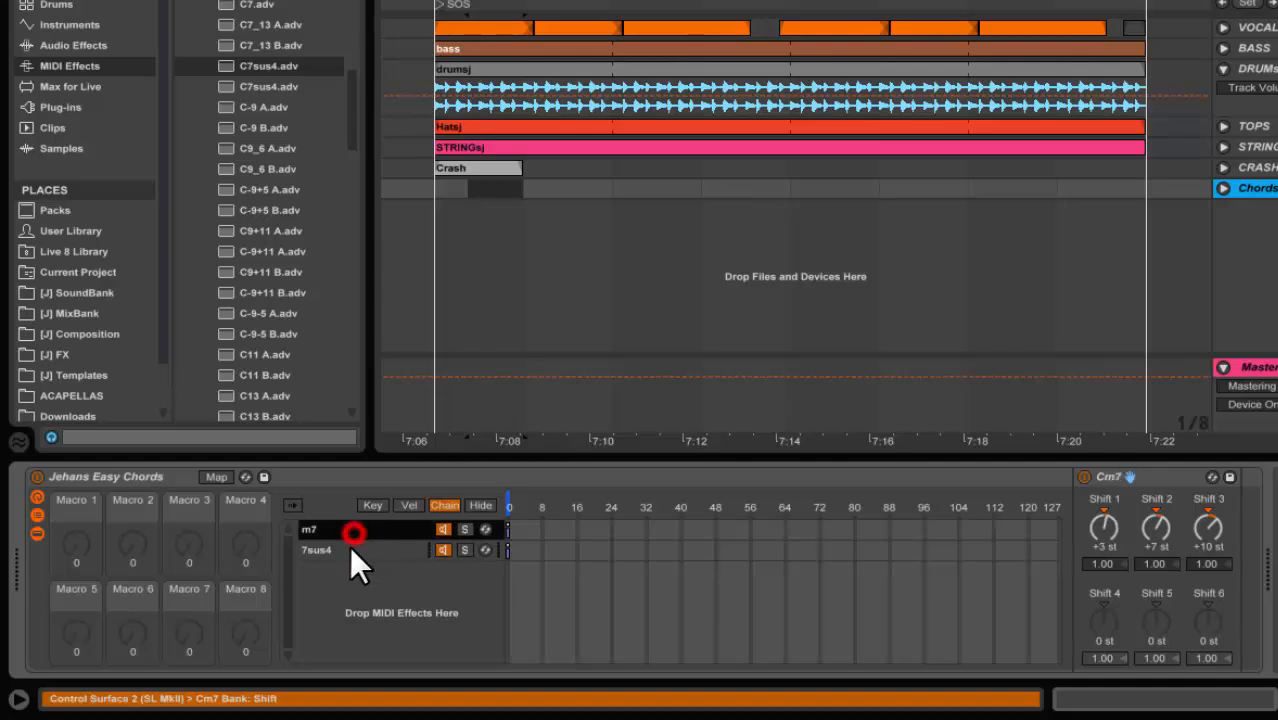
left_click(355, 549)
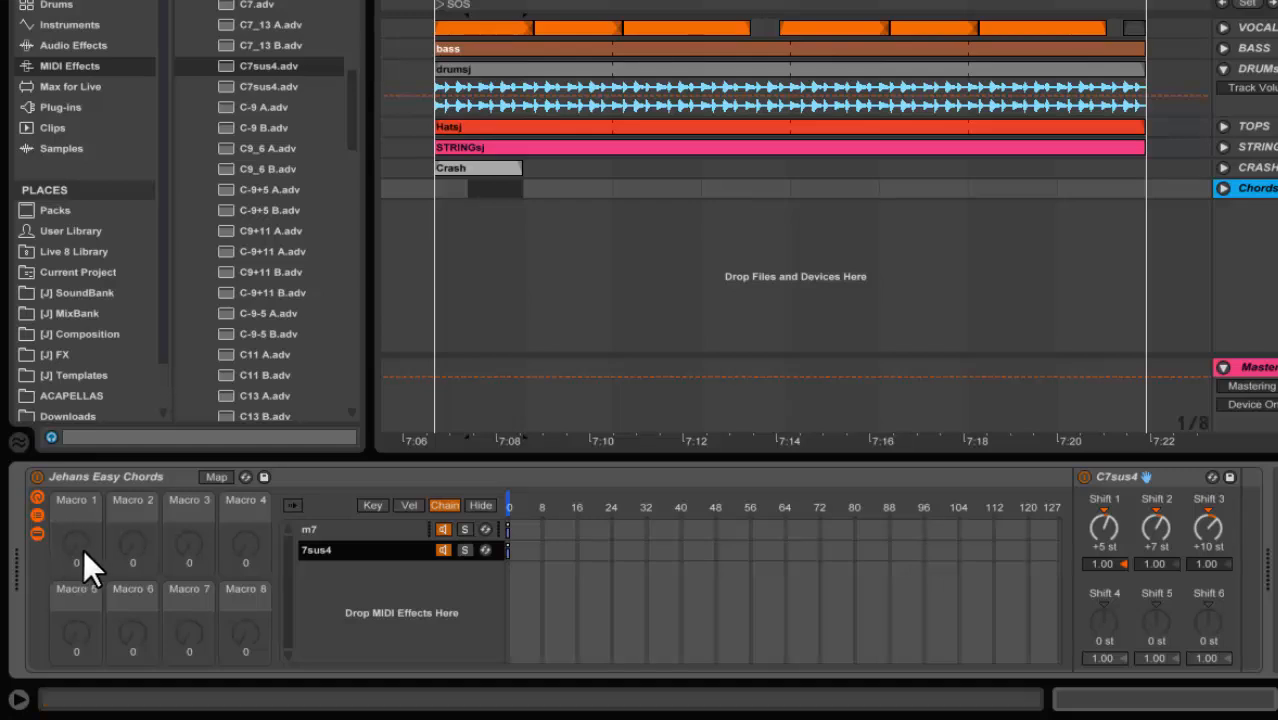
left_click_drag(507, 550, 791, 564)
left_click_drag(790, 550, 1062, 563)
left_click(512, 529)
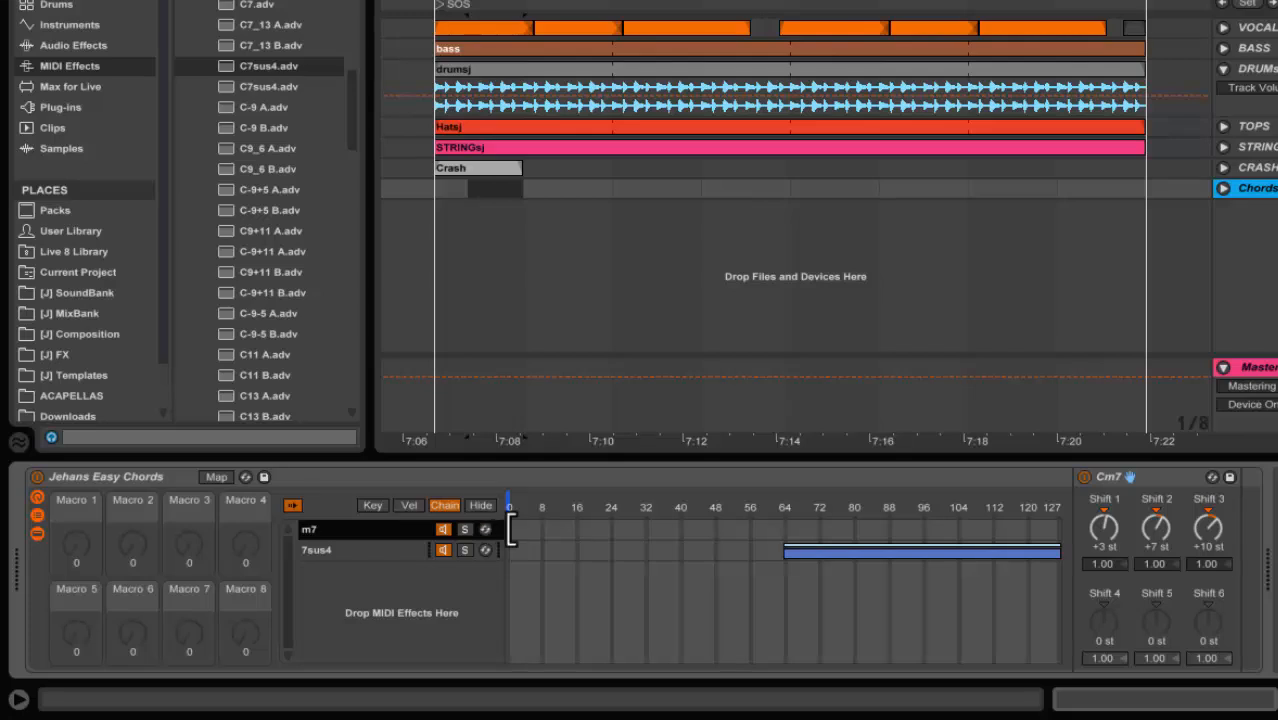
left_click_drag(512, 530, 782, 551)
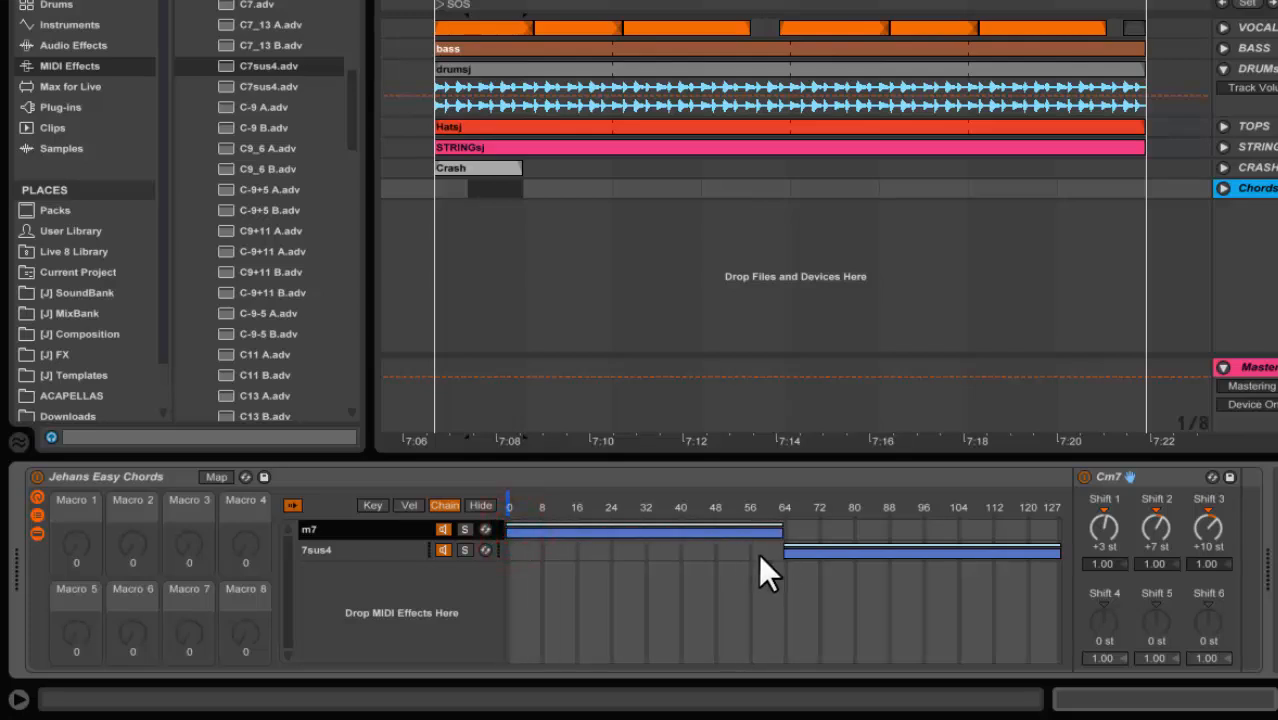
Try turning the unmapped Macro 1 to 54 and switching between the 7sus4 and m7 chains.
left_click(290, 504)
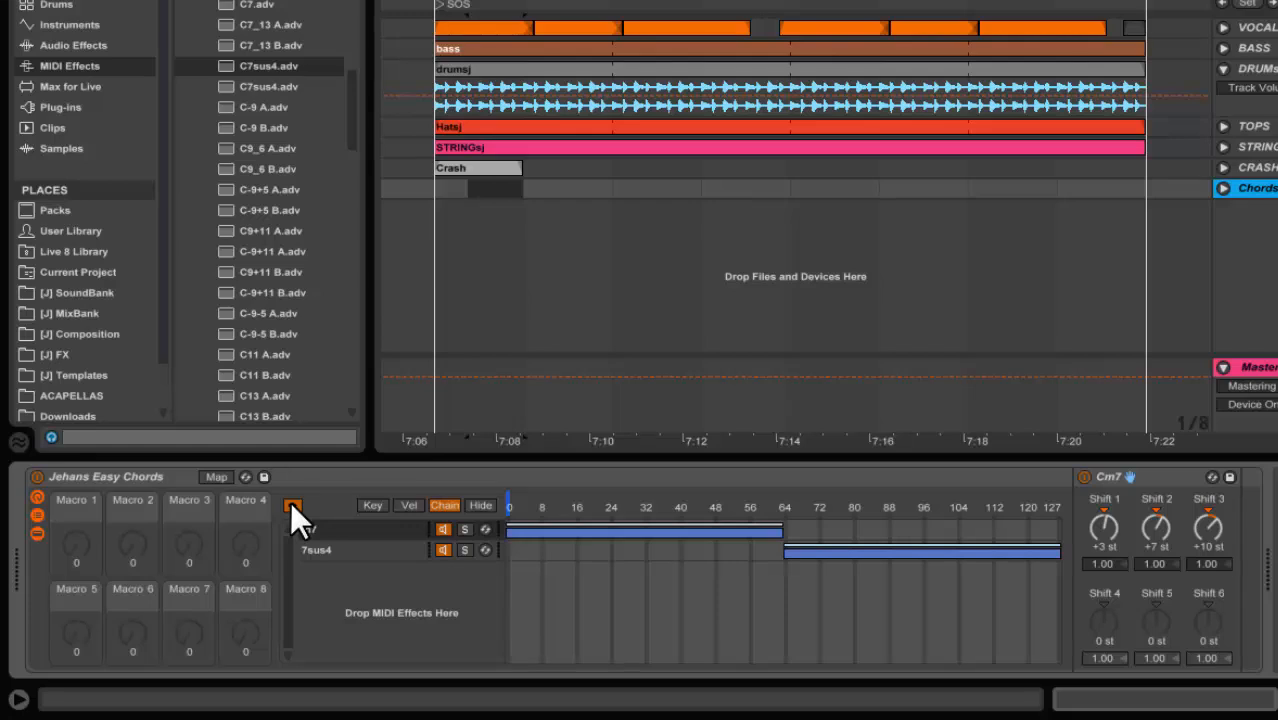
left_click_drag(77, 545, 77, 463)
left_click(414, 553)
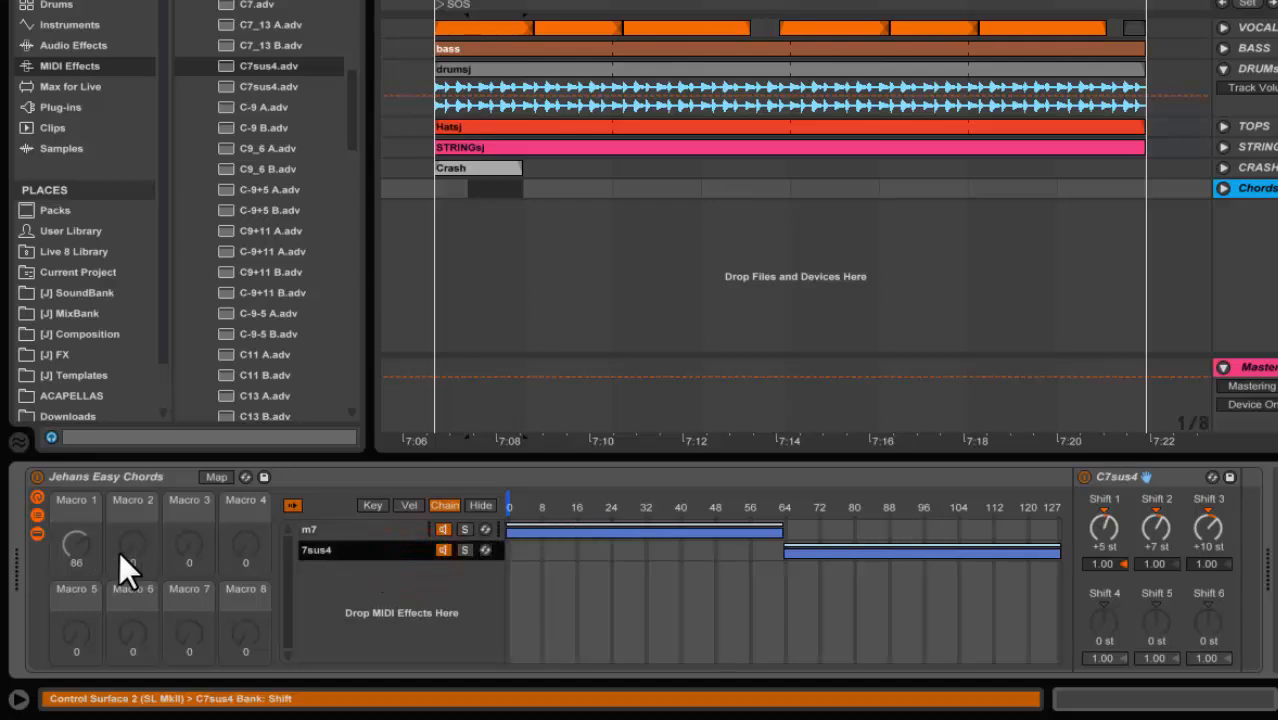
left_click(79, 543)
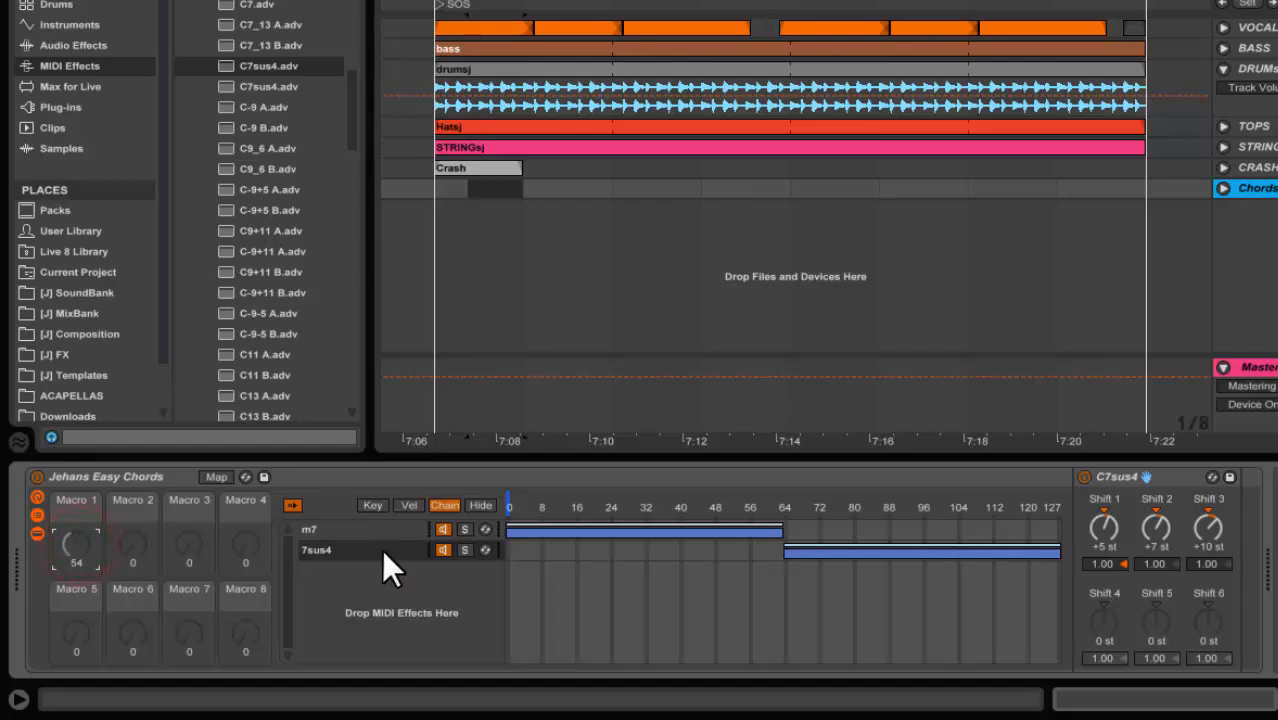
left_click(322, 530)
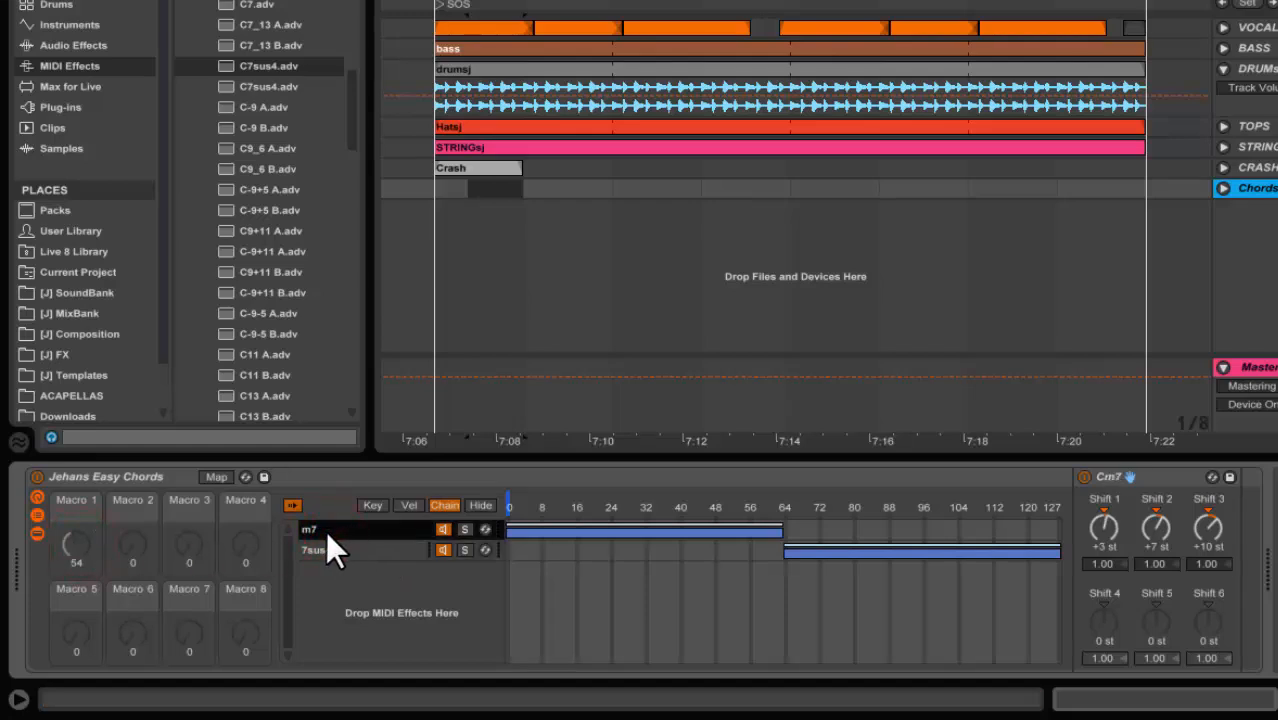
Map the rack's chain selector to Macro 1 and leave mapping mode.
left_click(219, 477)
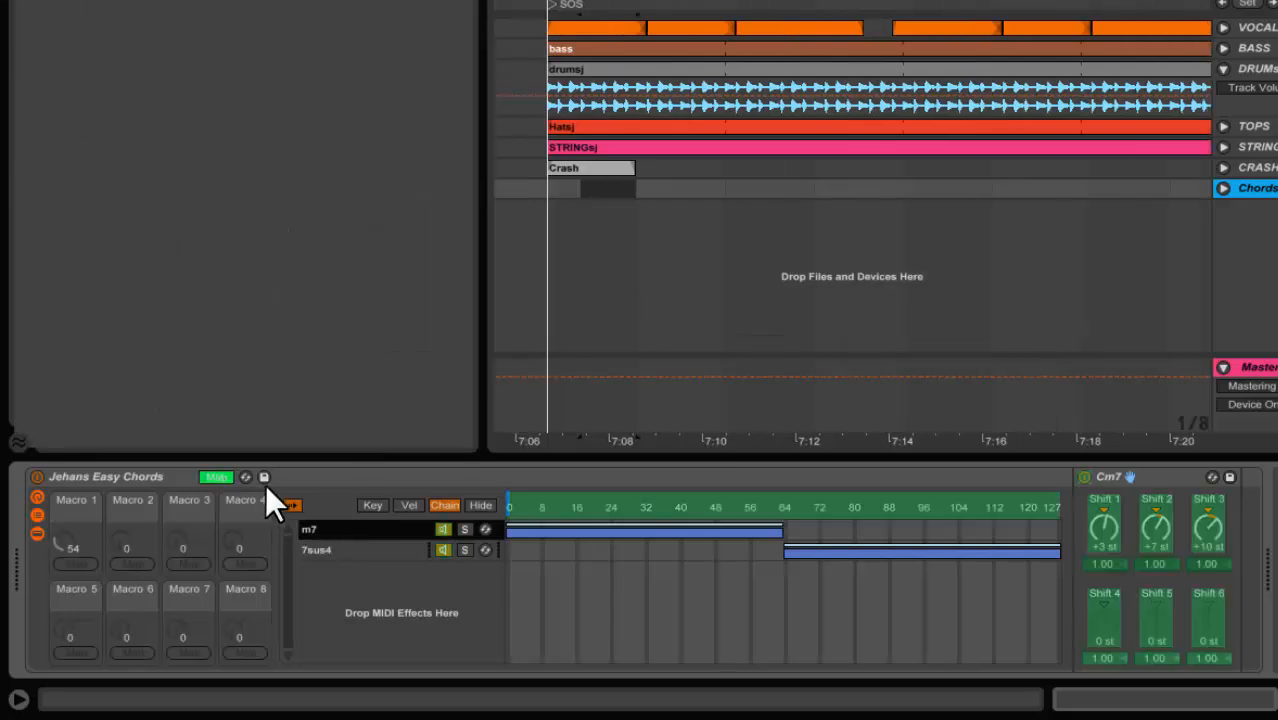
left_click(556, 497)
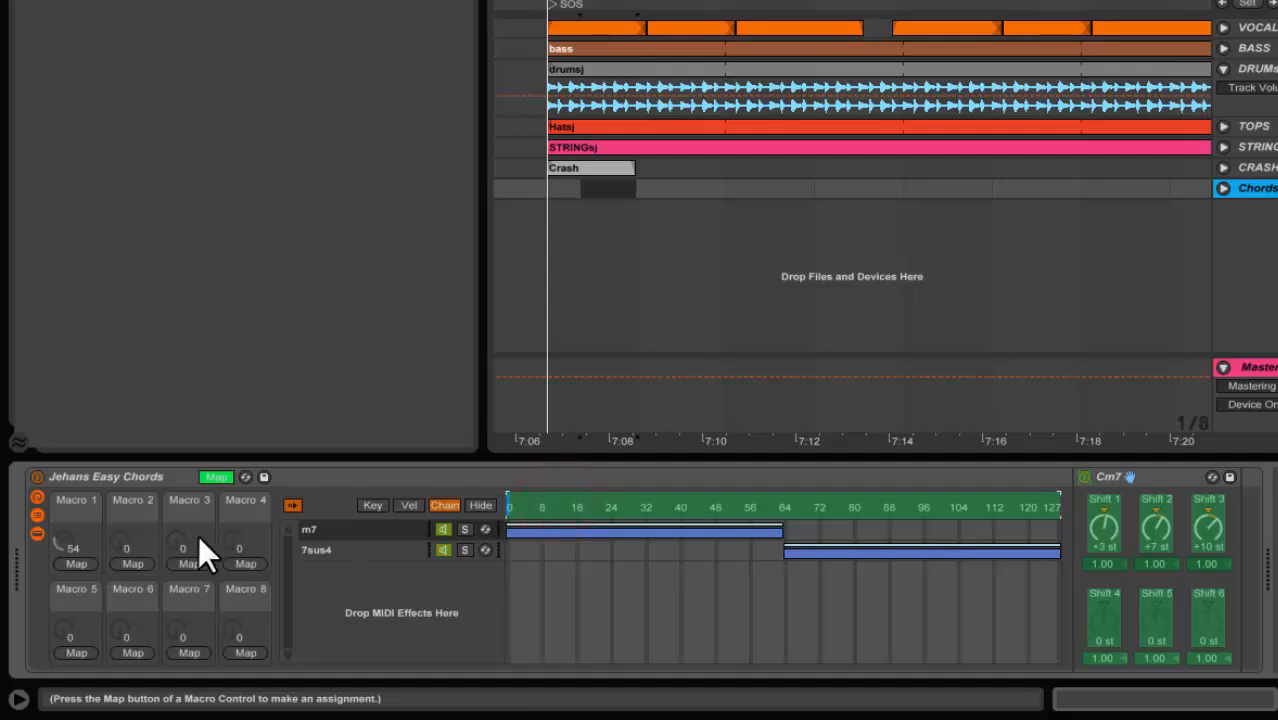
left_click(80, 564)
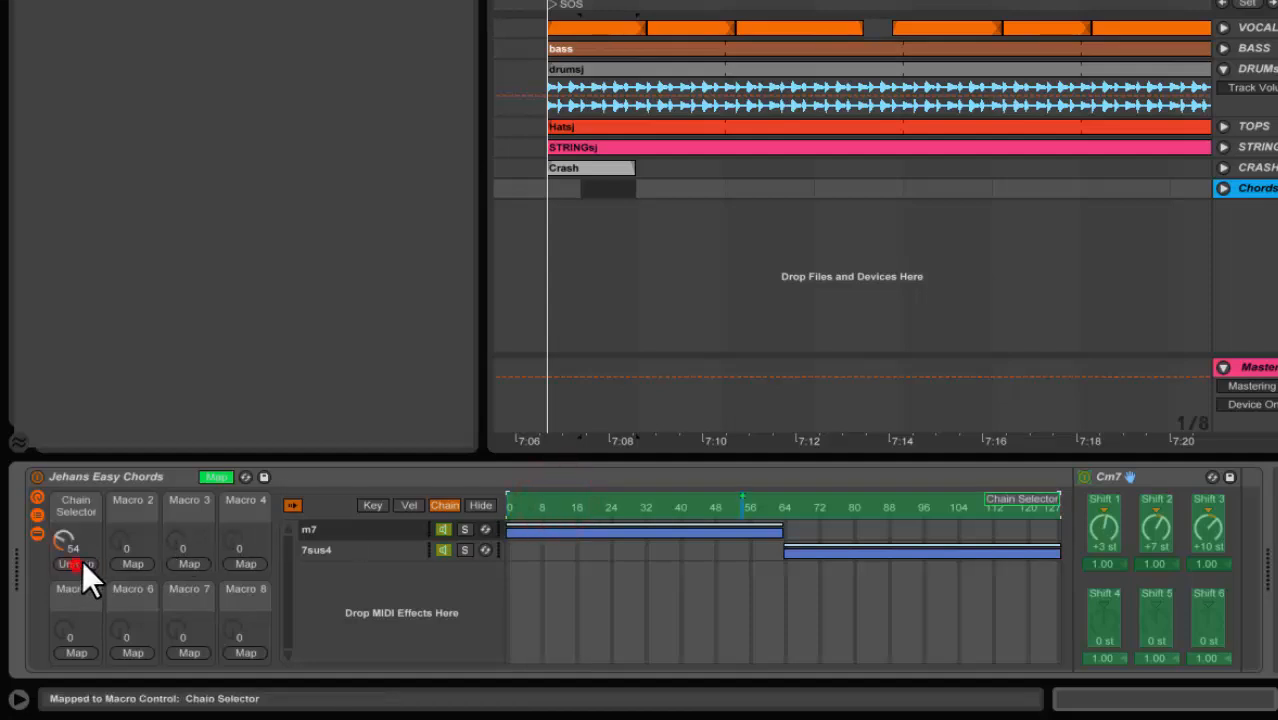
left_click(210, 477)
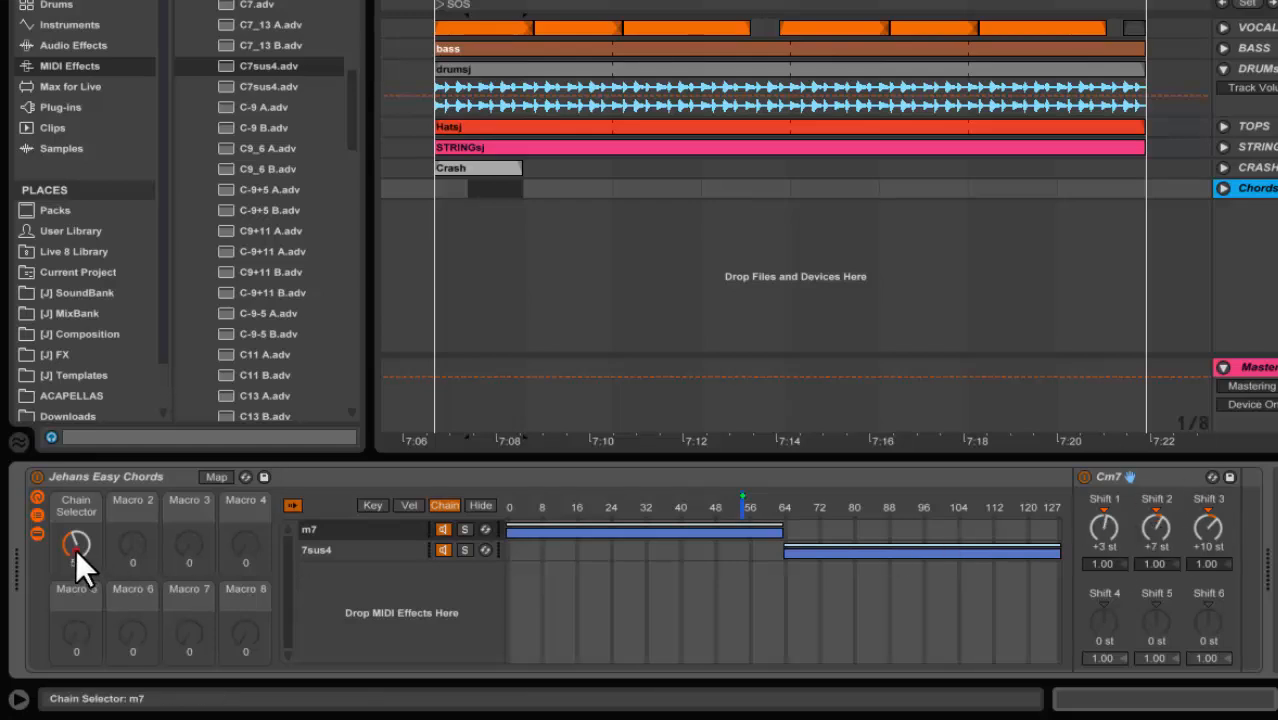
Set the Chain Selector macro to 53 and hide the chain zones.
mouse_move(77, 563)
left_mouse_down()
mouse_move(77, 536)
mouse_move(77, 561)
left_mouse_up()
left_click(481, 503)
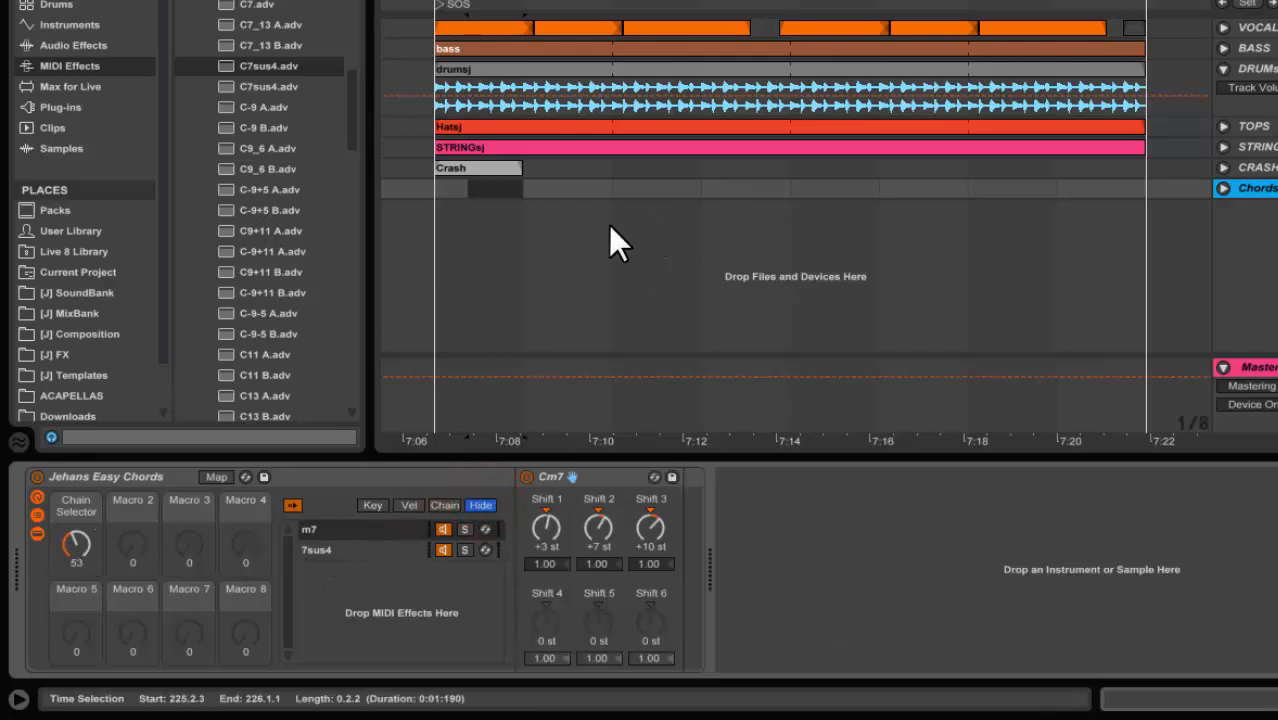
left_click(567, 187)
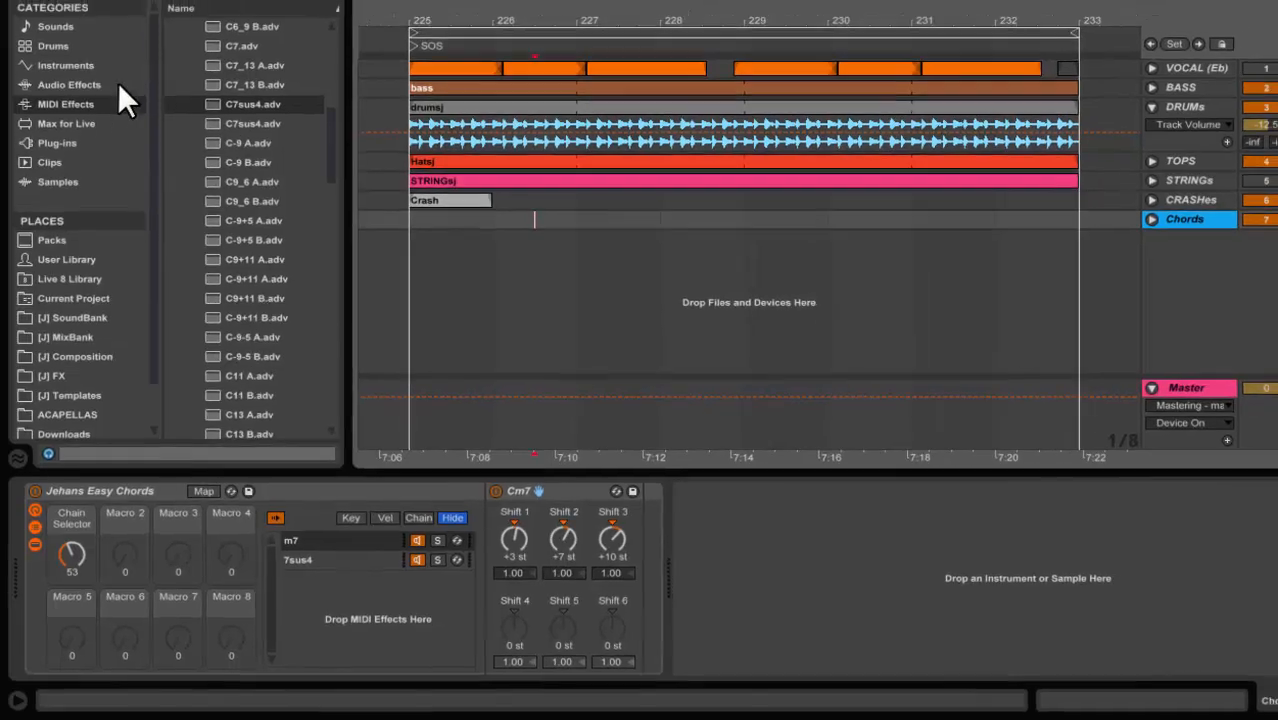
Load the 90s House Stab-1.adg instrument rack from the current project after the chord rack on the Chords track.
left_click(100, 44)
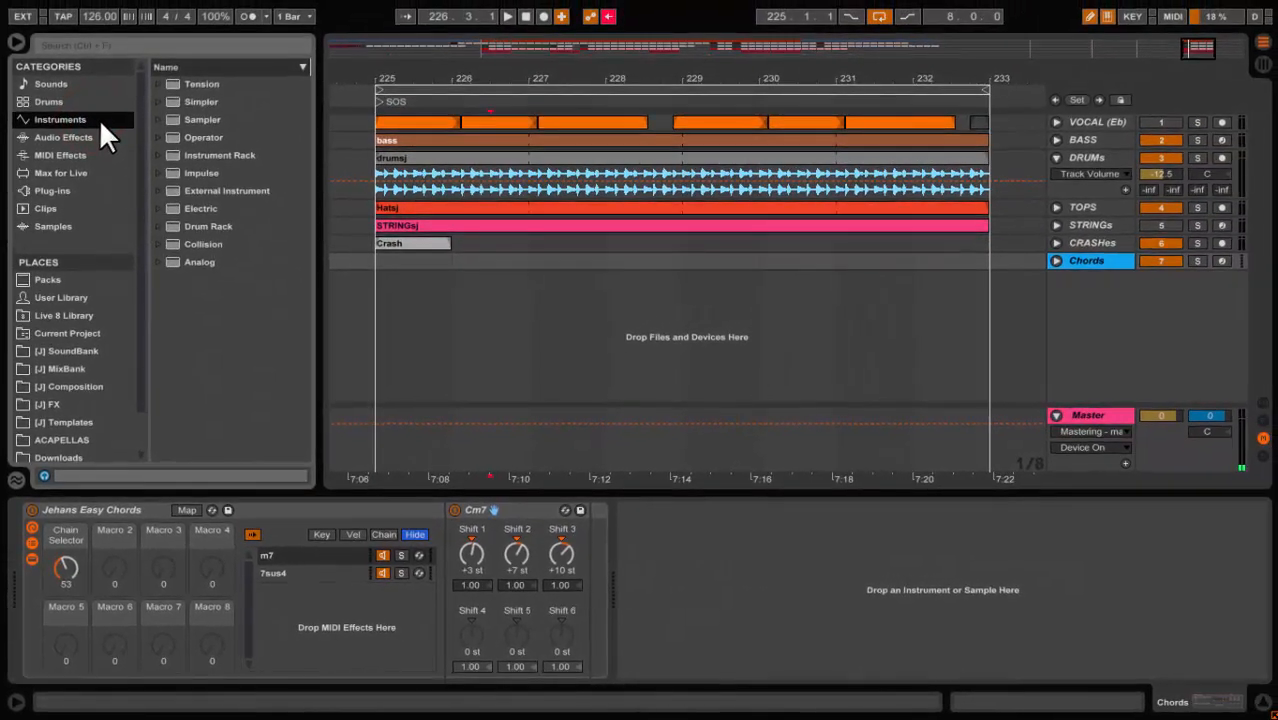
left_click(81, 330)
left_click(205, 117)
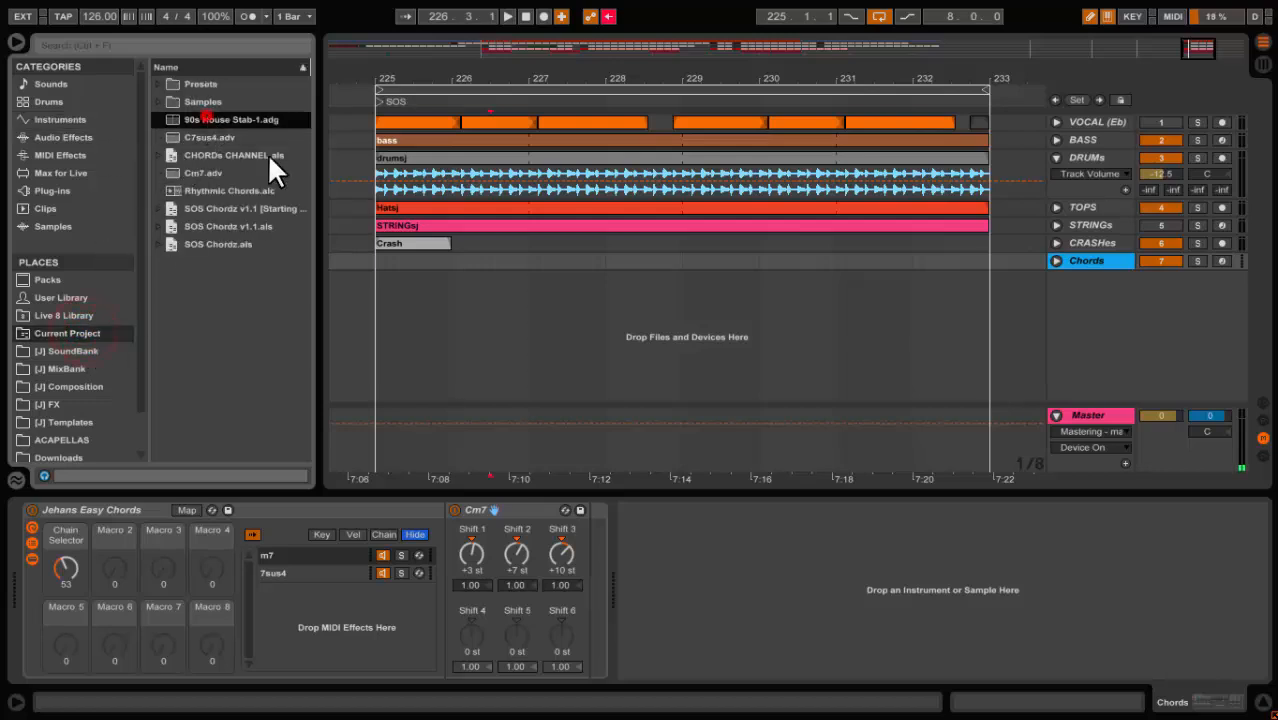
left_click_drag(268, 154, 643, 521)
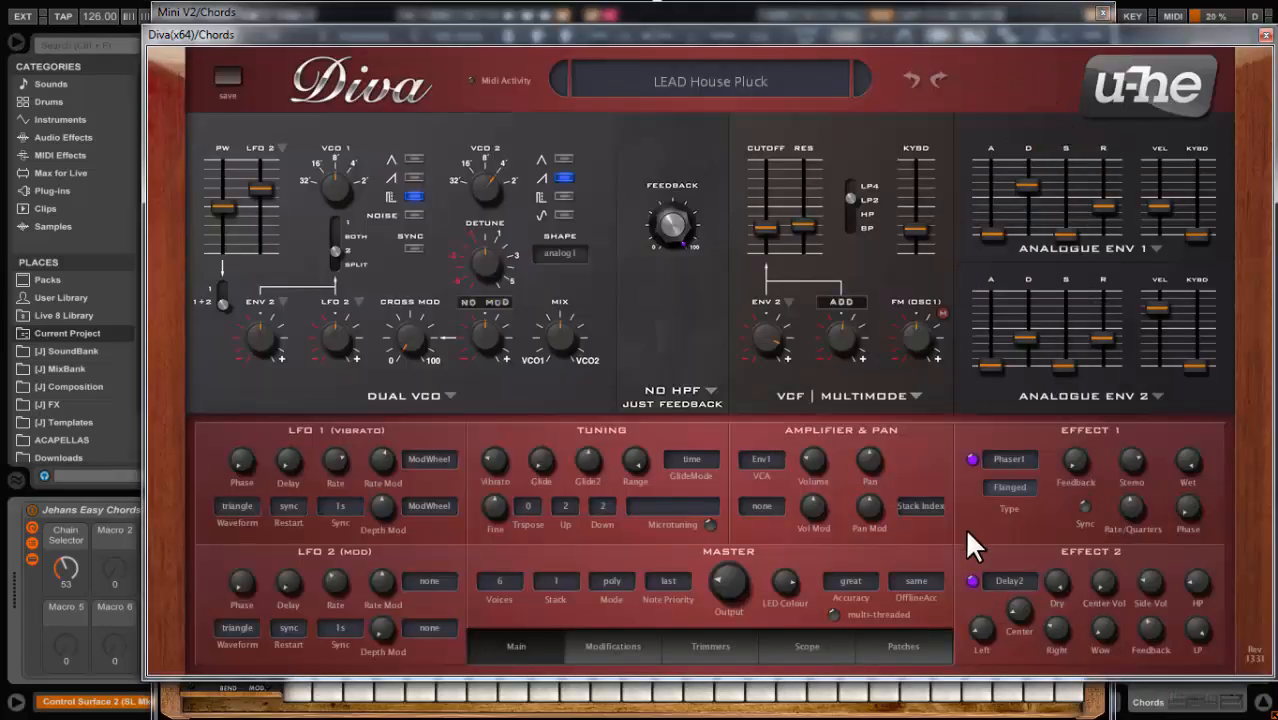
Set the Diva plug-in's accuracy to draft and close the Diva and Mini V2 windows.
left_click(850, 581)
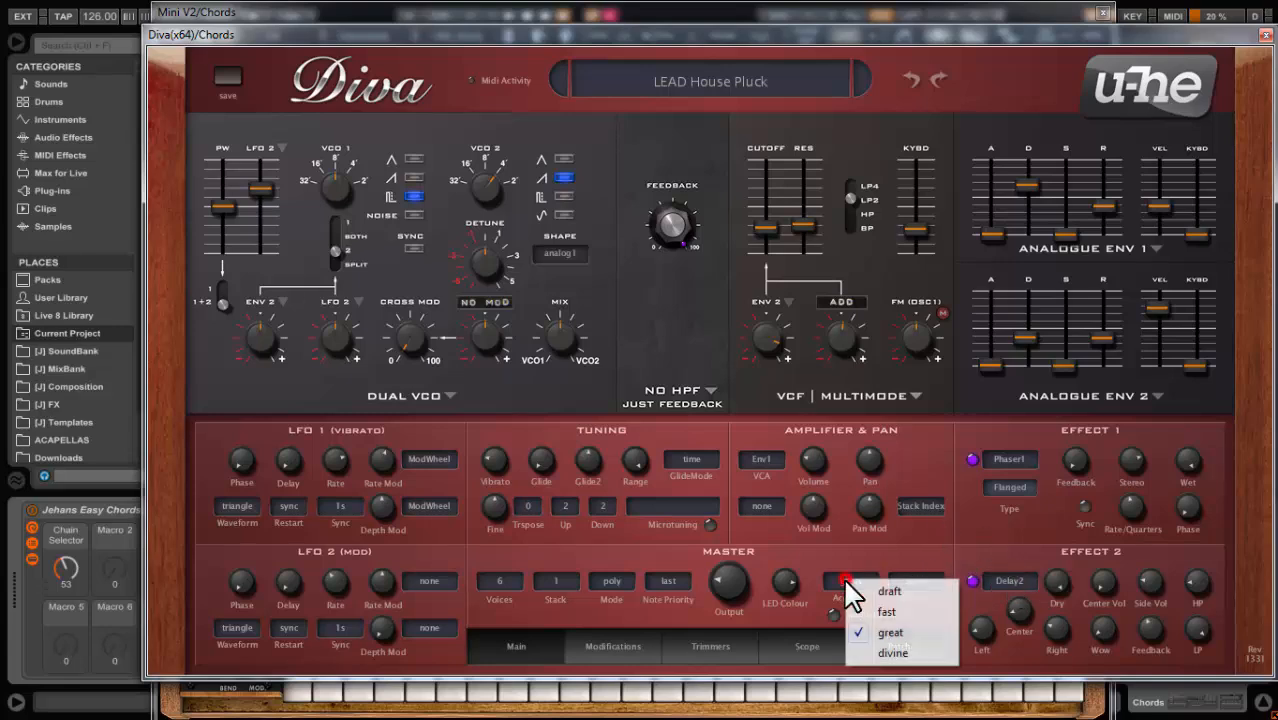
left_click(901, 594)
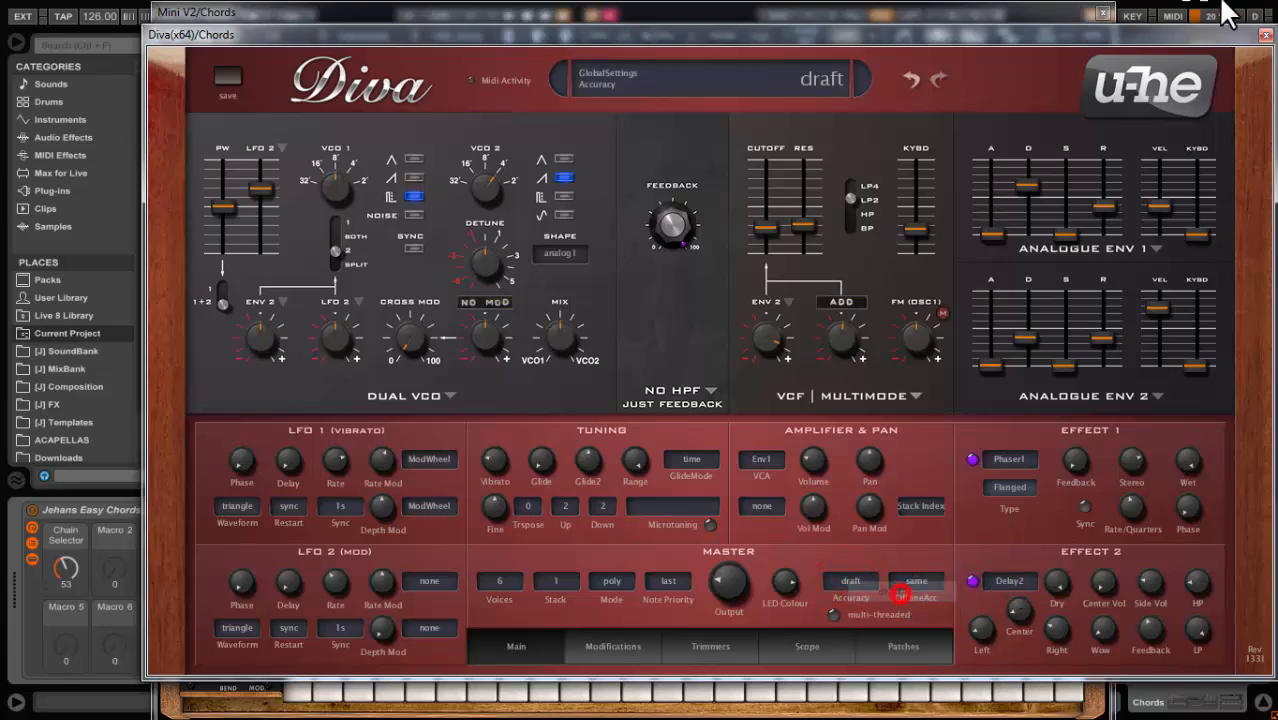
left_click(1265, 34)
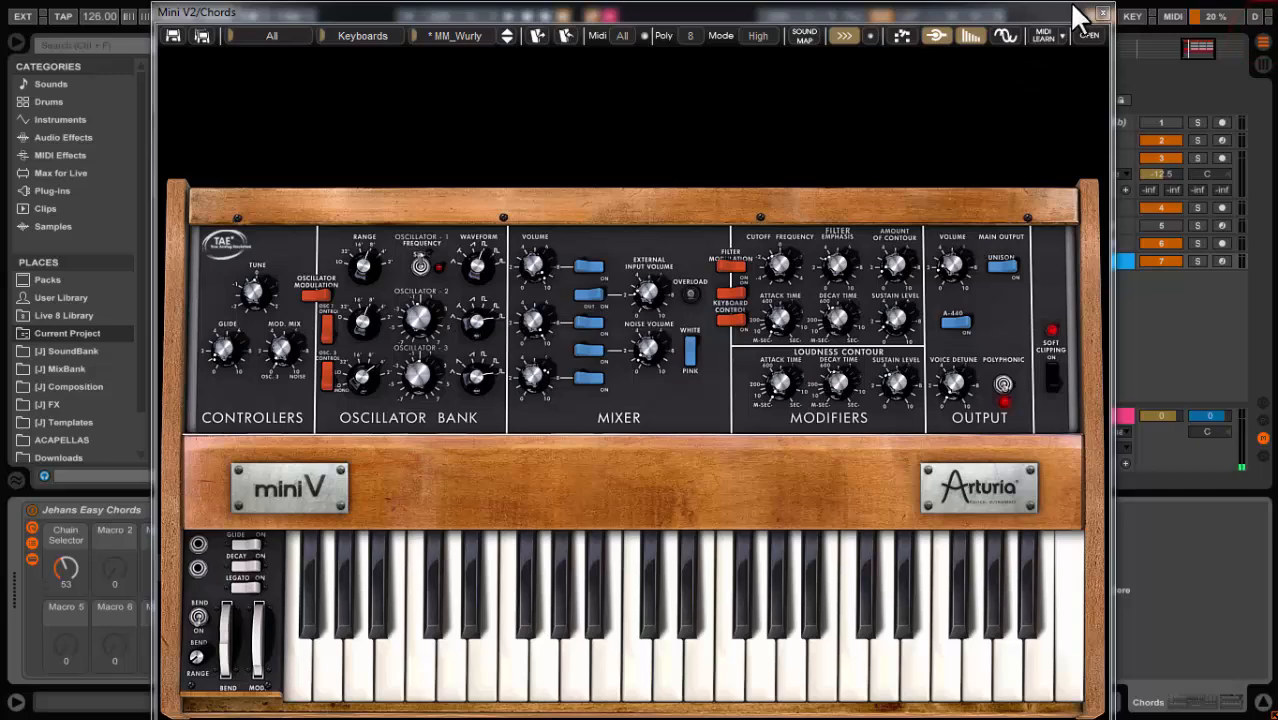
left_click(1102, 16)
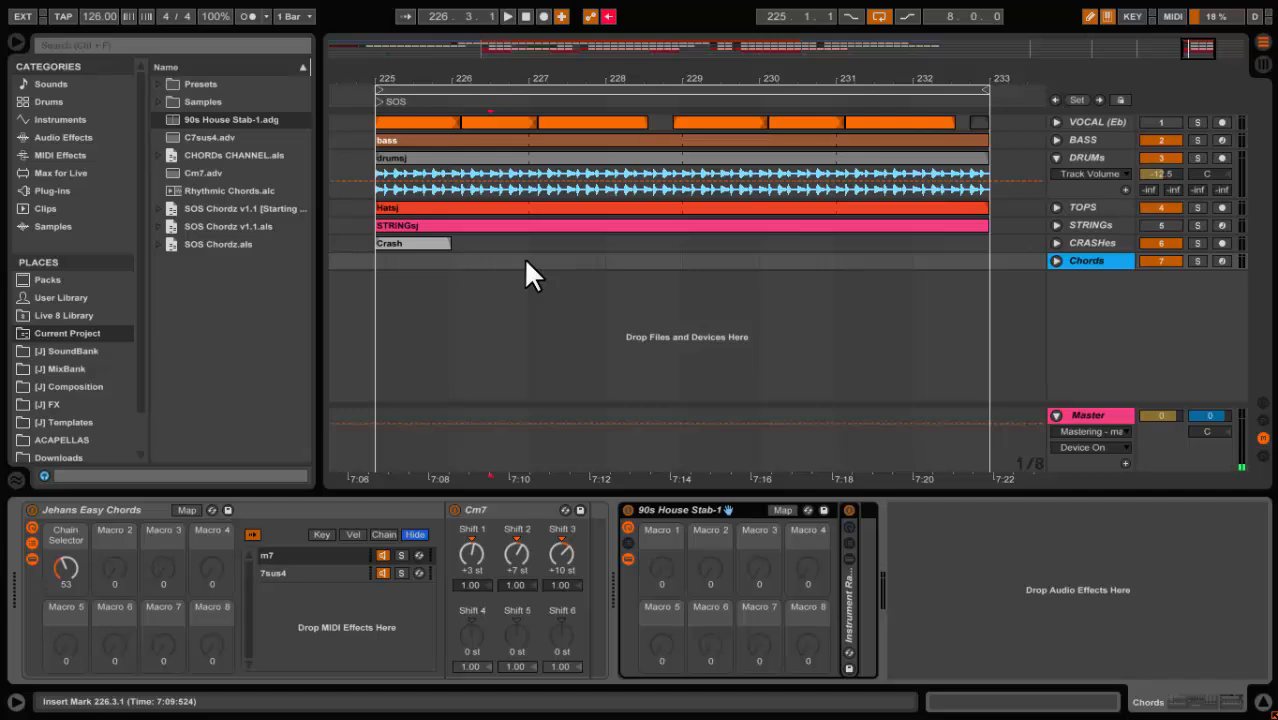
Insert an empty two-bar MIDI clip at bar 225 on the Chords track and show its notes.
left_click_drag(526, 261, 377, 263)
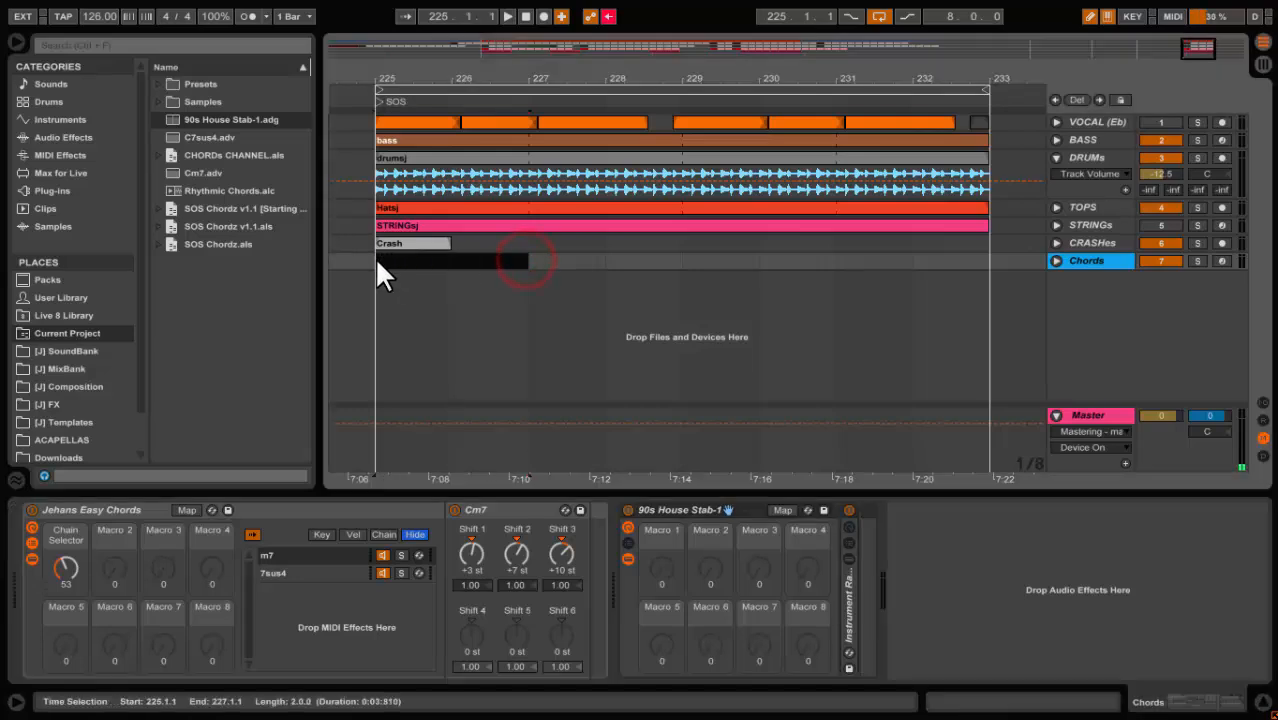
right_click(389, 262)
left_click(440, 362)
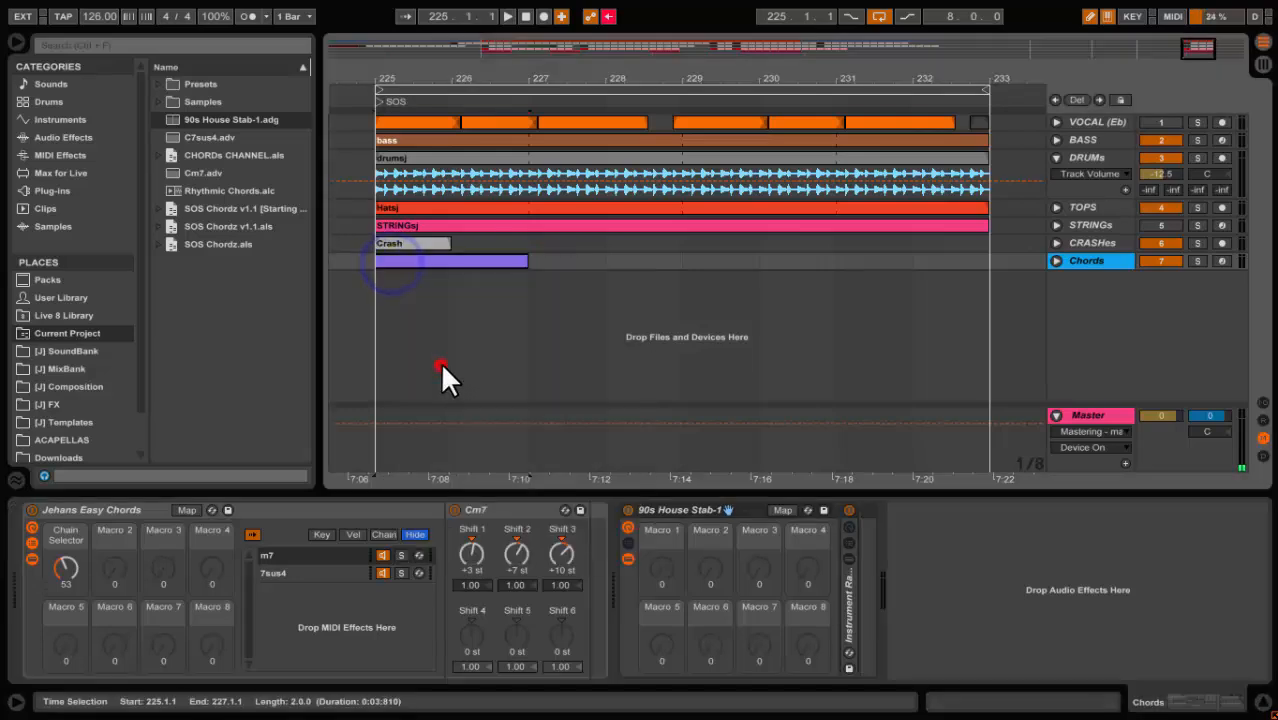
left_click(955, 700)
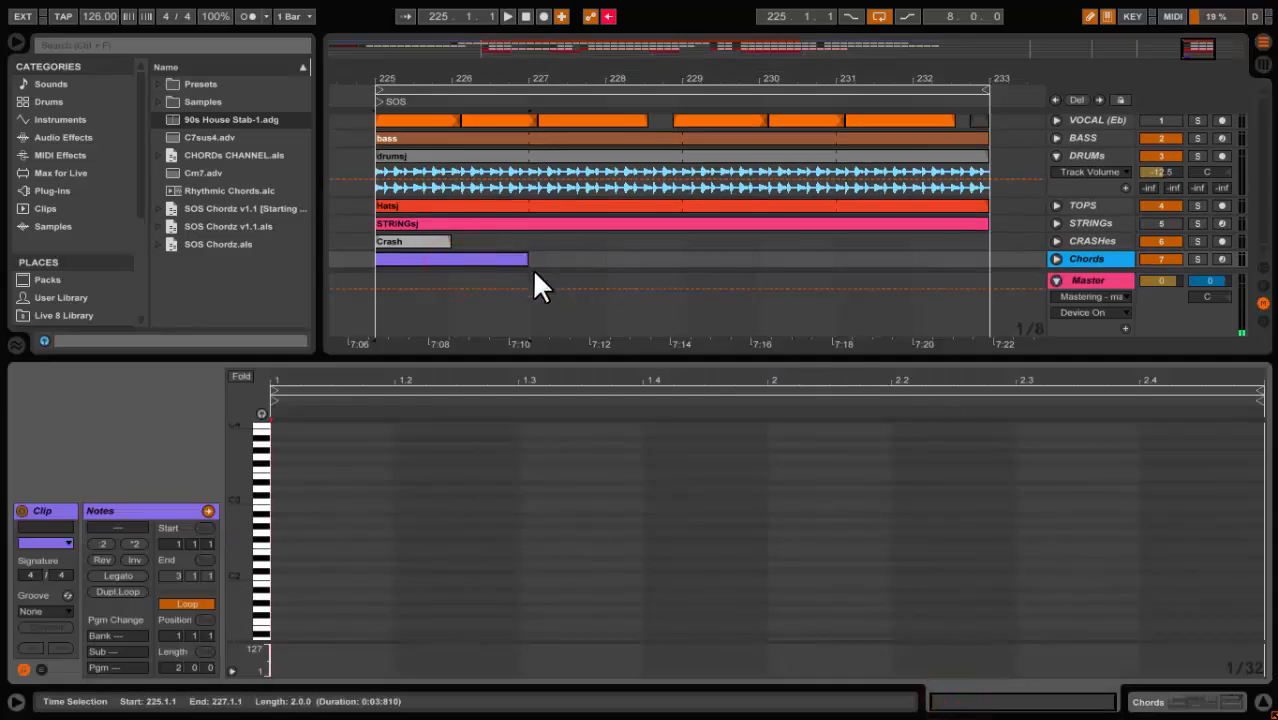
Extend the looped MIDI clip on the Chords track to bar 233 and colour it blue.
left_click_drag(522, 260, 988, 291)
right_click(840, 258)
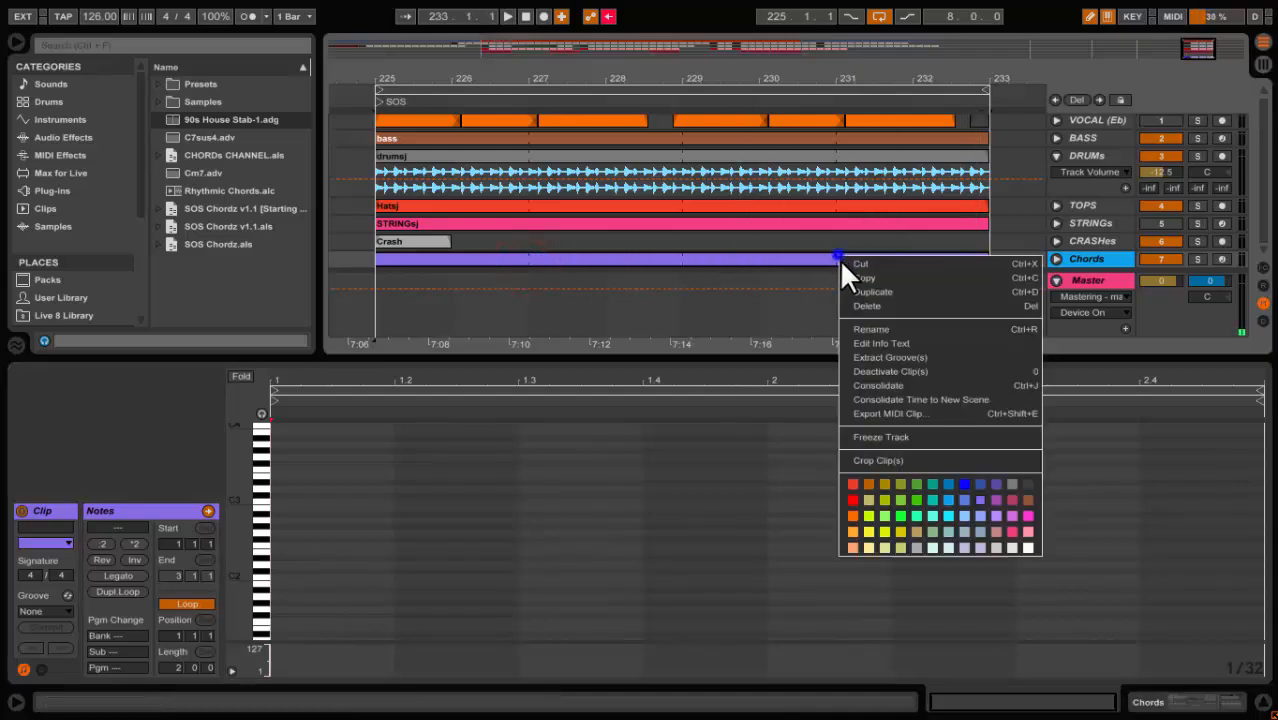
left_click(968, 500)
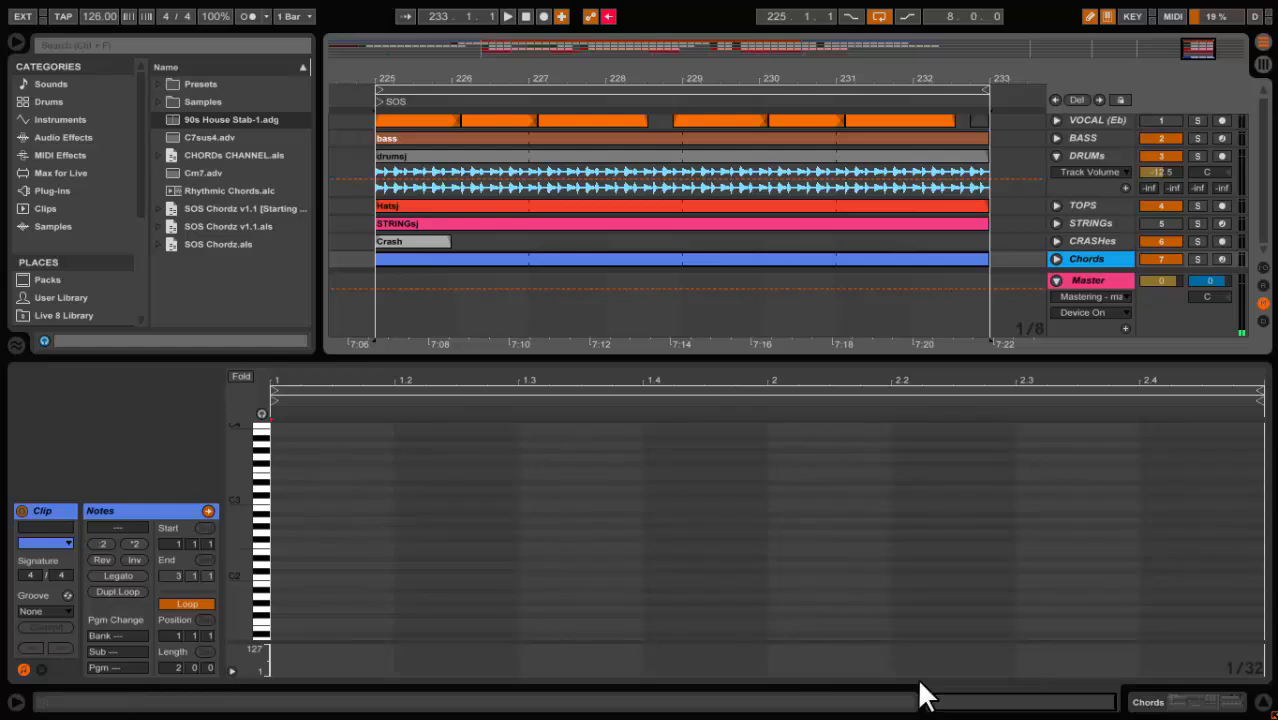
Switch off the chord rack on the Chords track and arm the track for recording.
left_click(1210, 708)
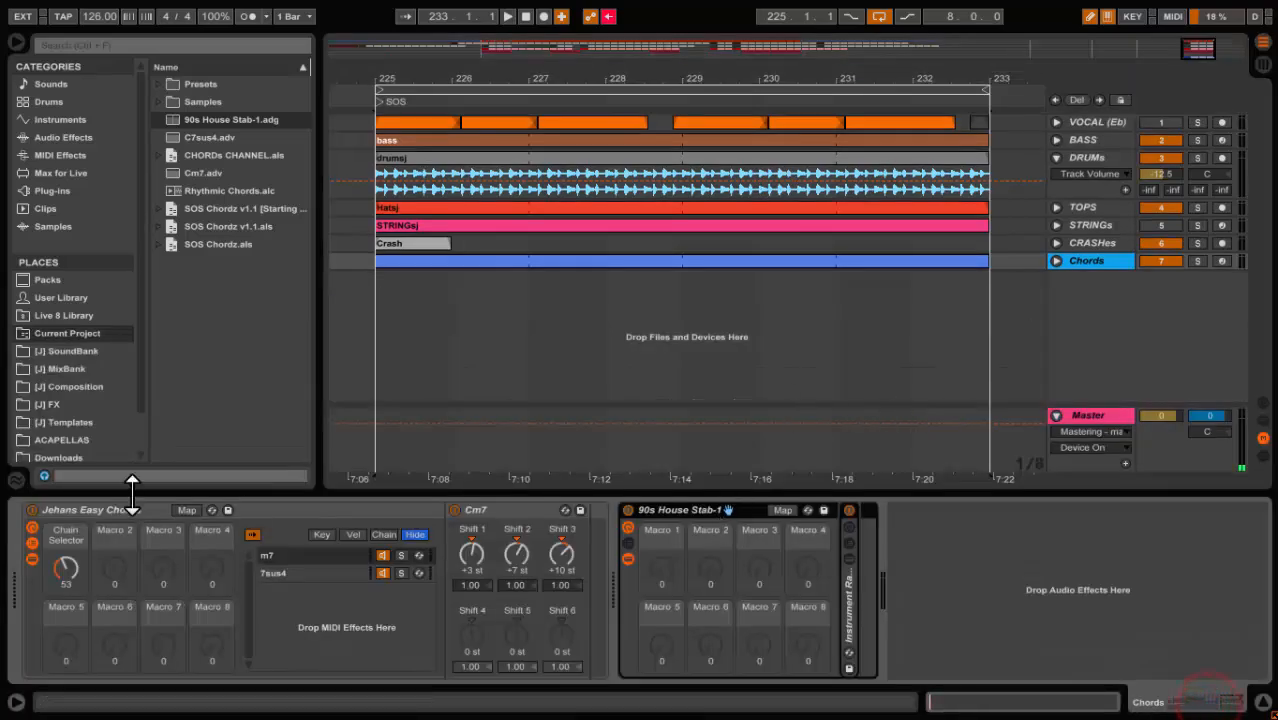
left_click(32, 507)
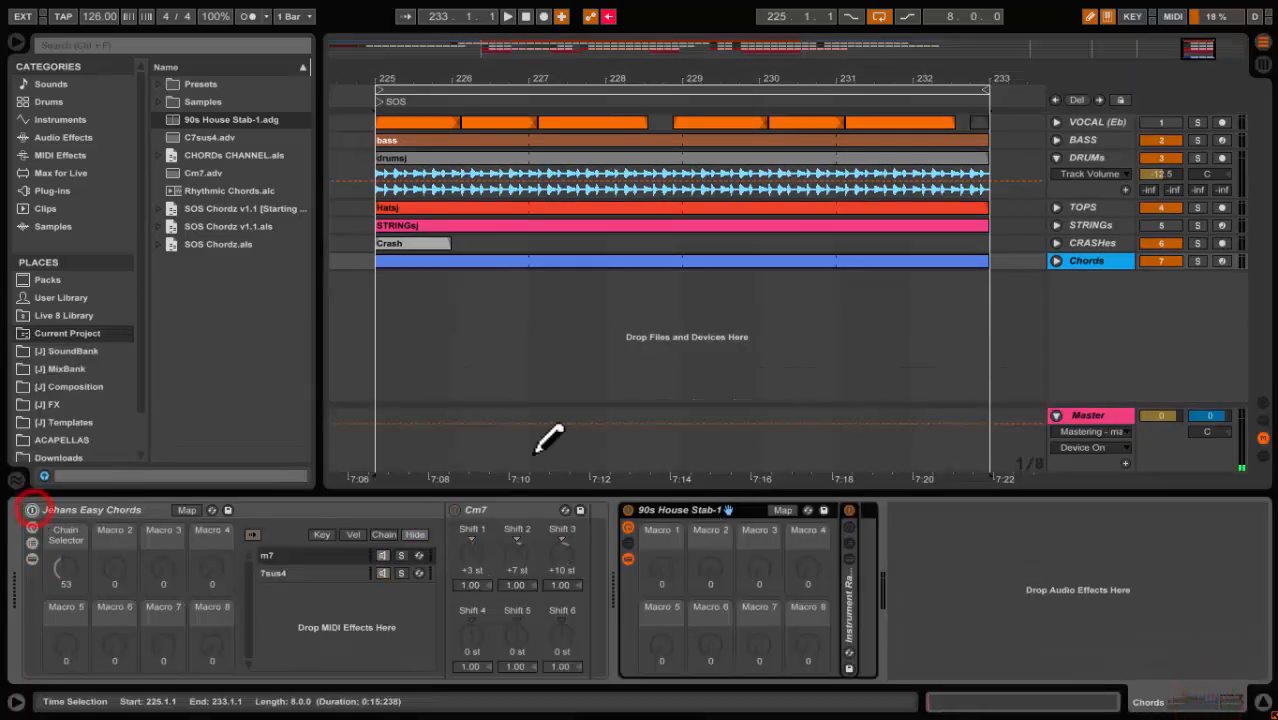
left_click(1113, 120)
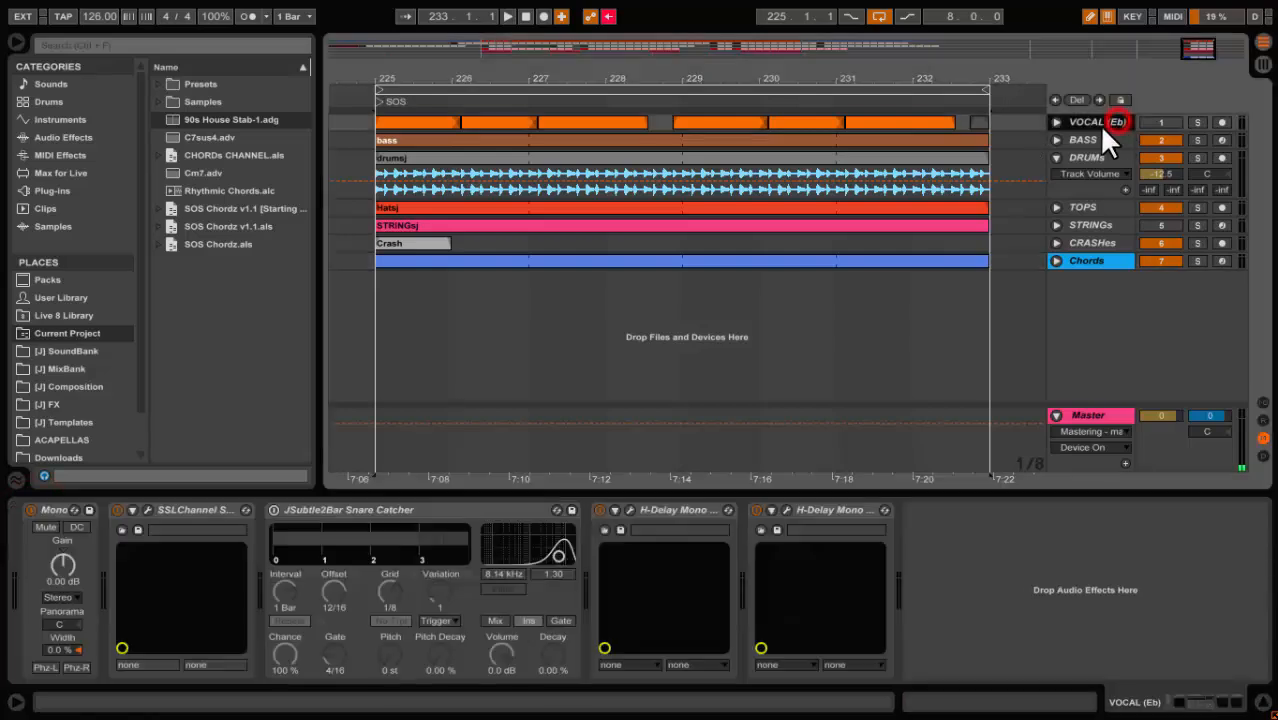
left_click(1098, 260)
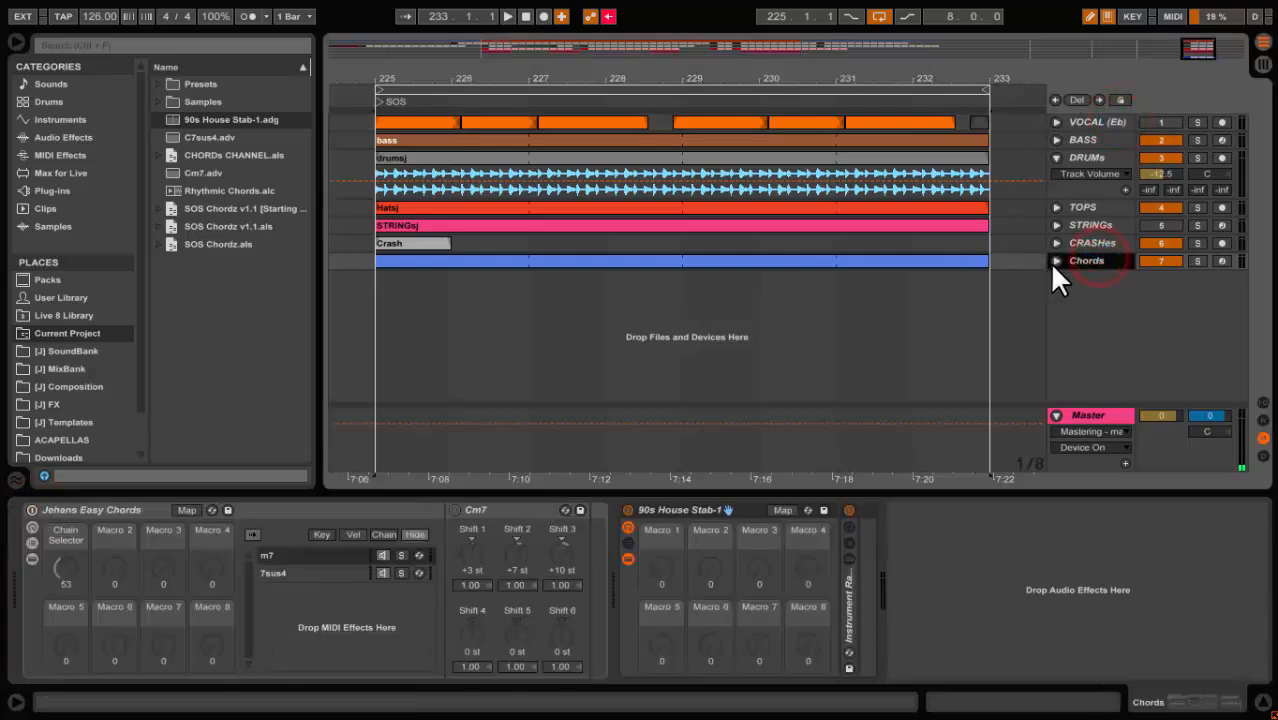
left_click(1222, 260)
left_click(599, 344)
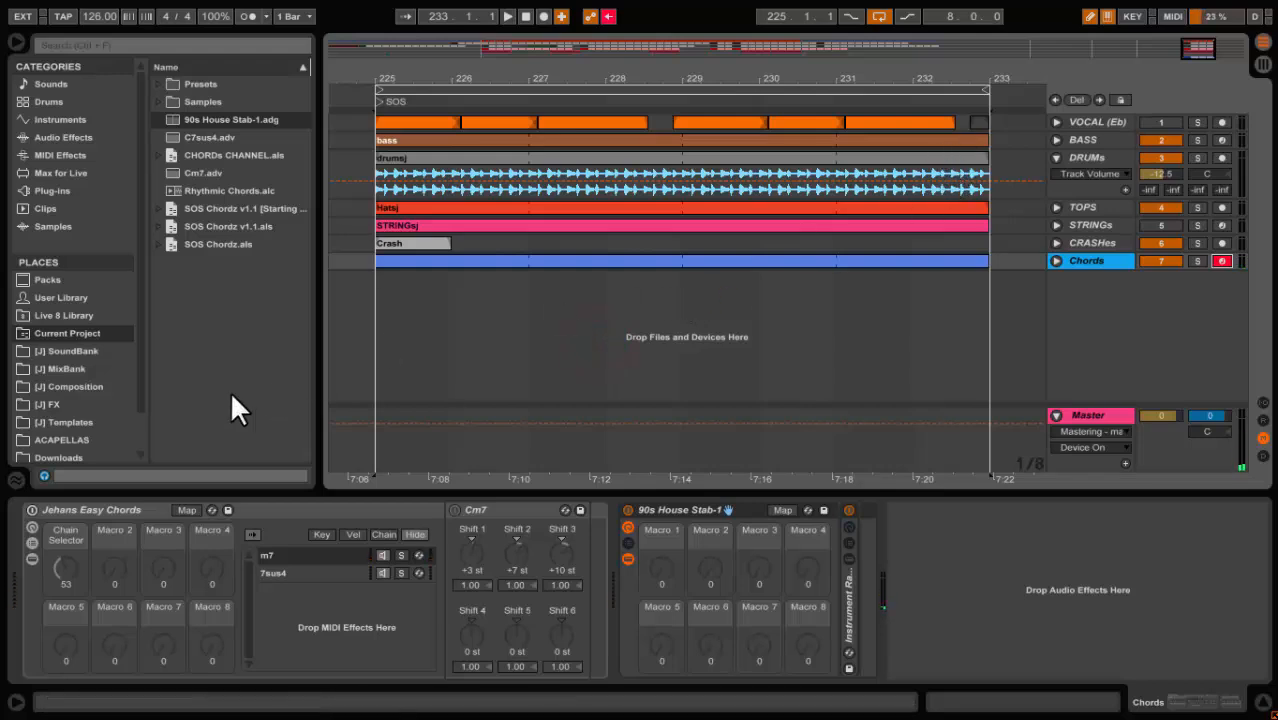
Switch the chord rack back on, lower the computer keyboard octave to C2–D3 and set the Chain Selector macro to 80.
left_click(35, 507)
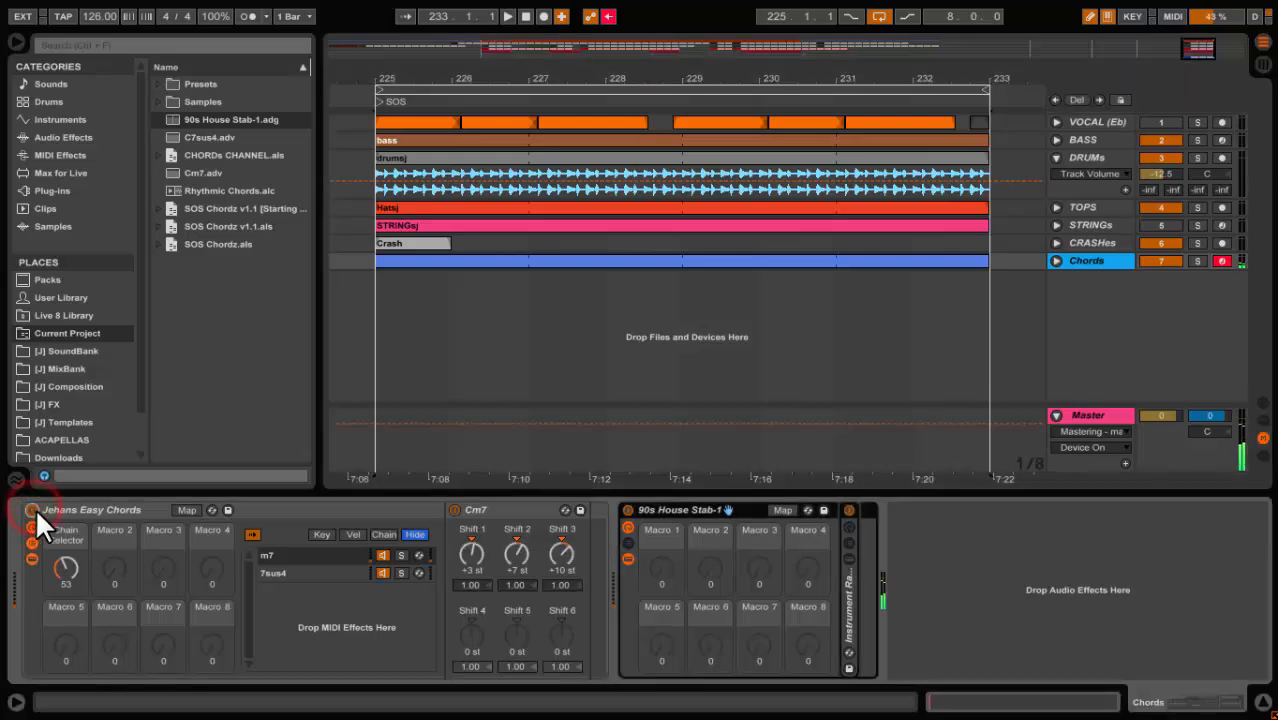
key("z")
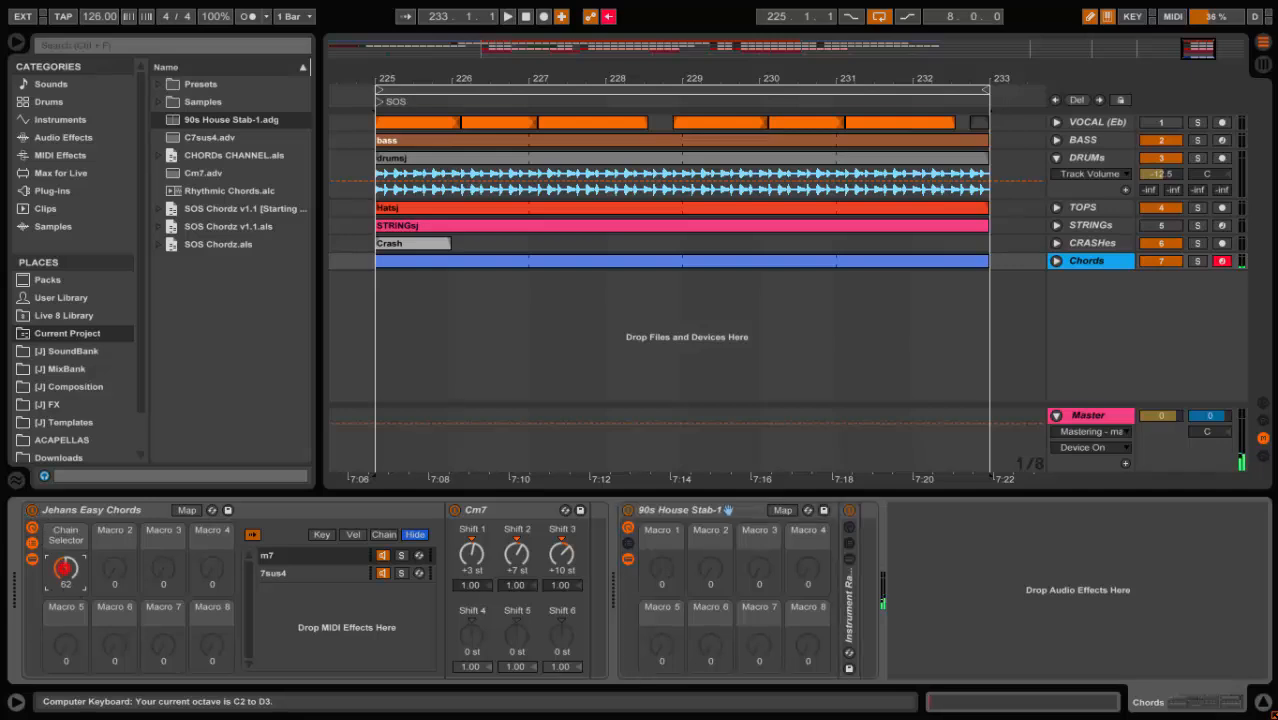
left_click_drag(65, 568, 65, 561)
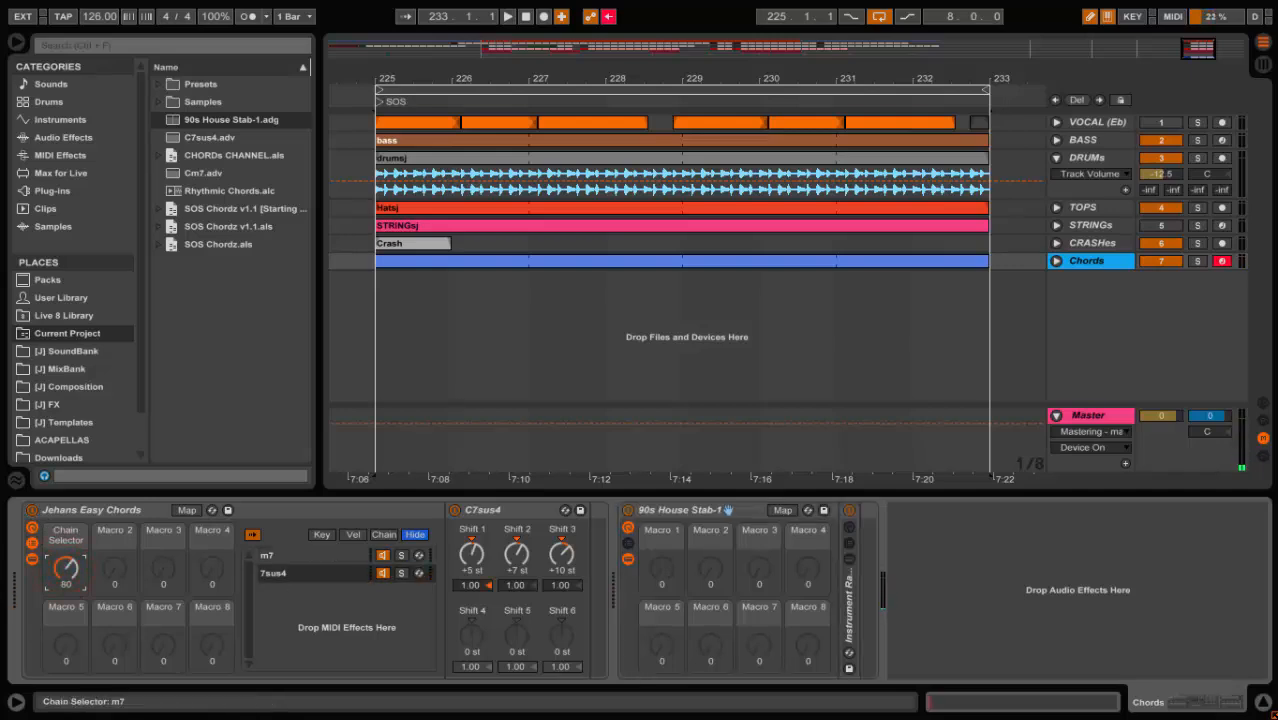
Set the Chain Selector macro to 59 for the m7 chain, and start playback with the Chords clip's notes shown.
left_click_drag(65, 568, 65, 538)
left_click_drag(65, 568, 65, 577)
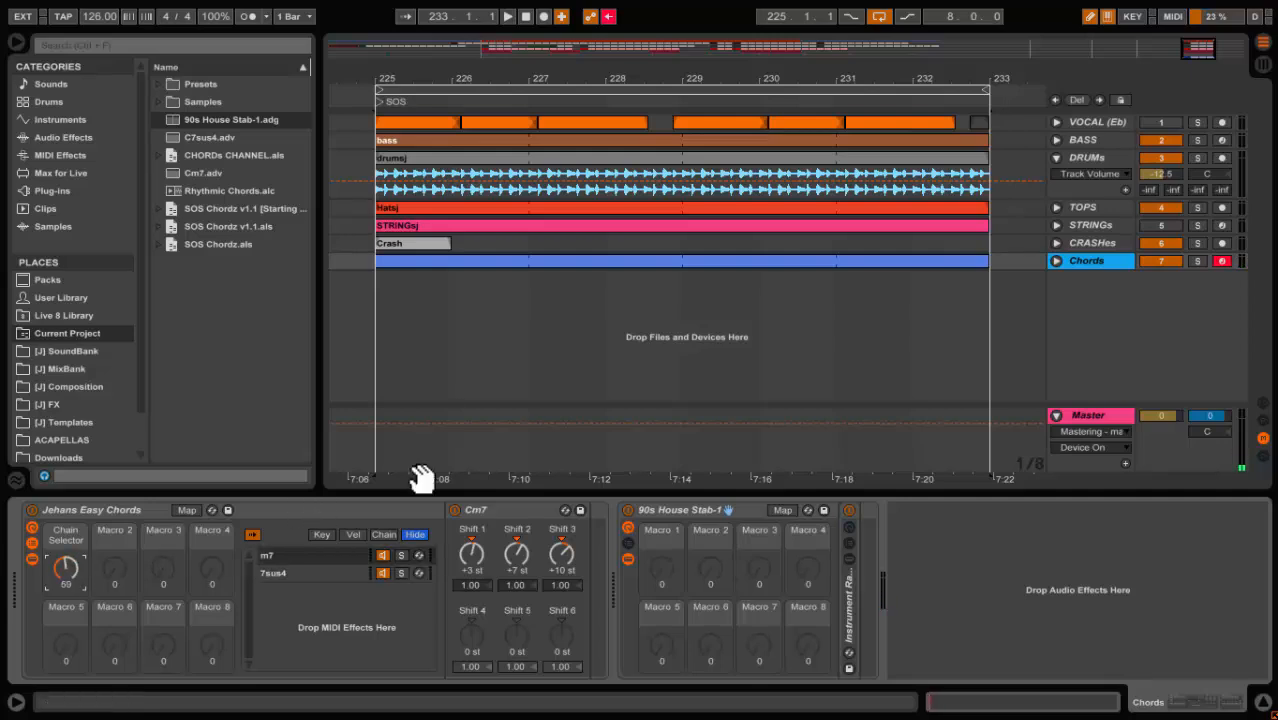
left_click(1009, 698)
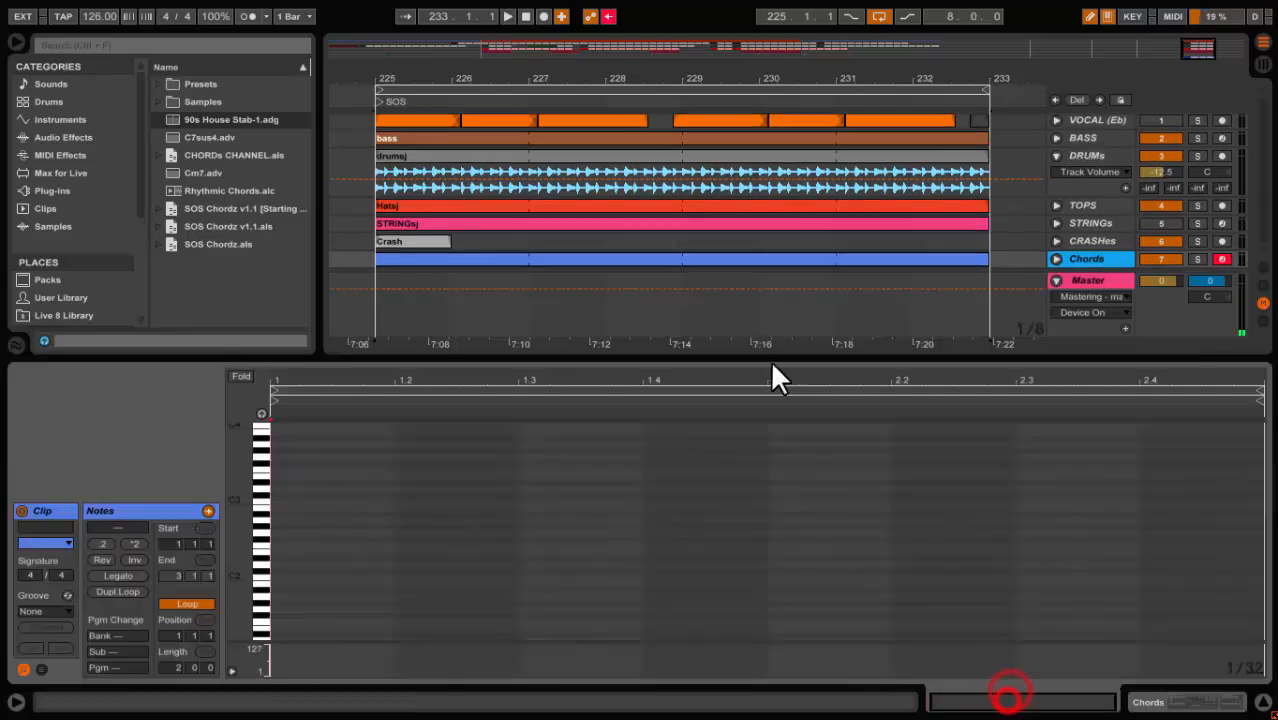
left_click(507, 17)
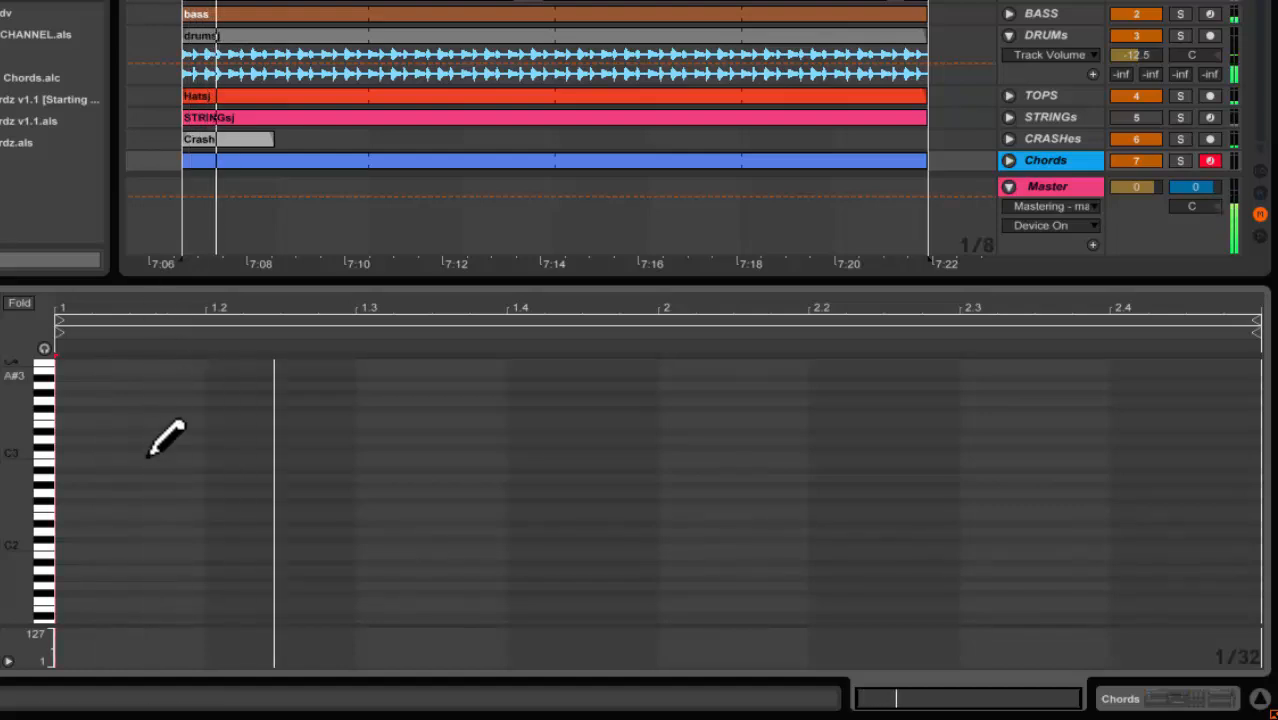
Draw 1/32 D#2 notes at 1.1.2 and 1.2 in the Chords clip.
left_click(82, 524)
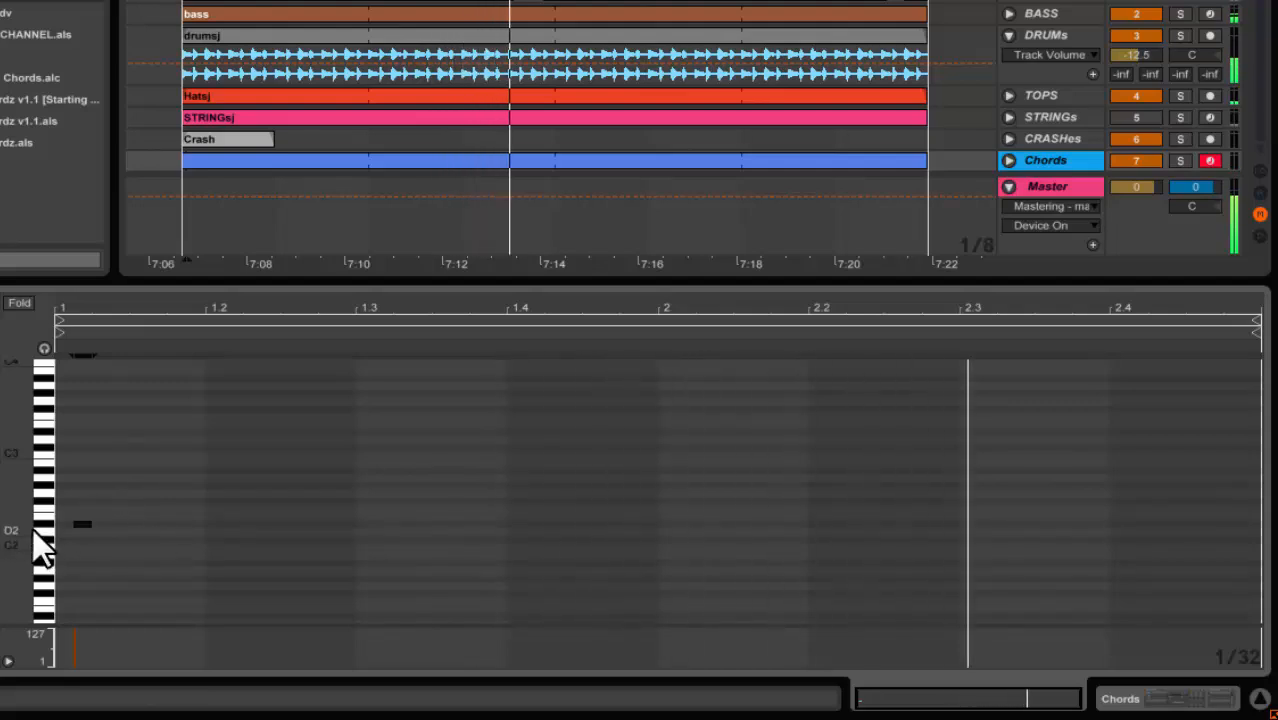
left_click_drag(32, 523, 26, 522)
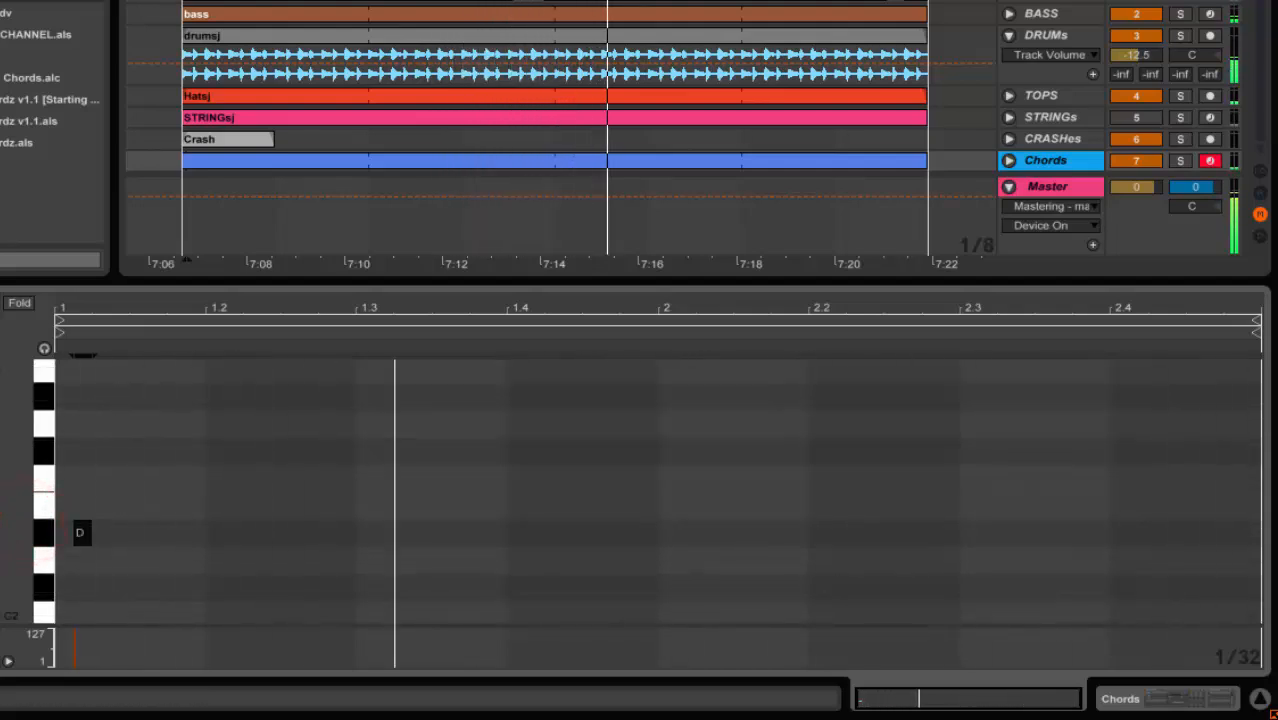
key("Right")
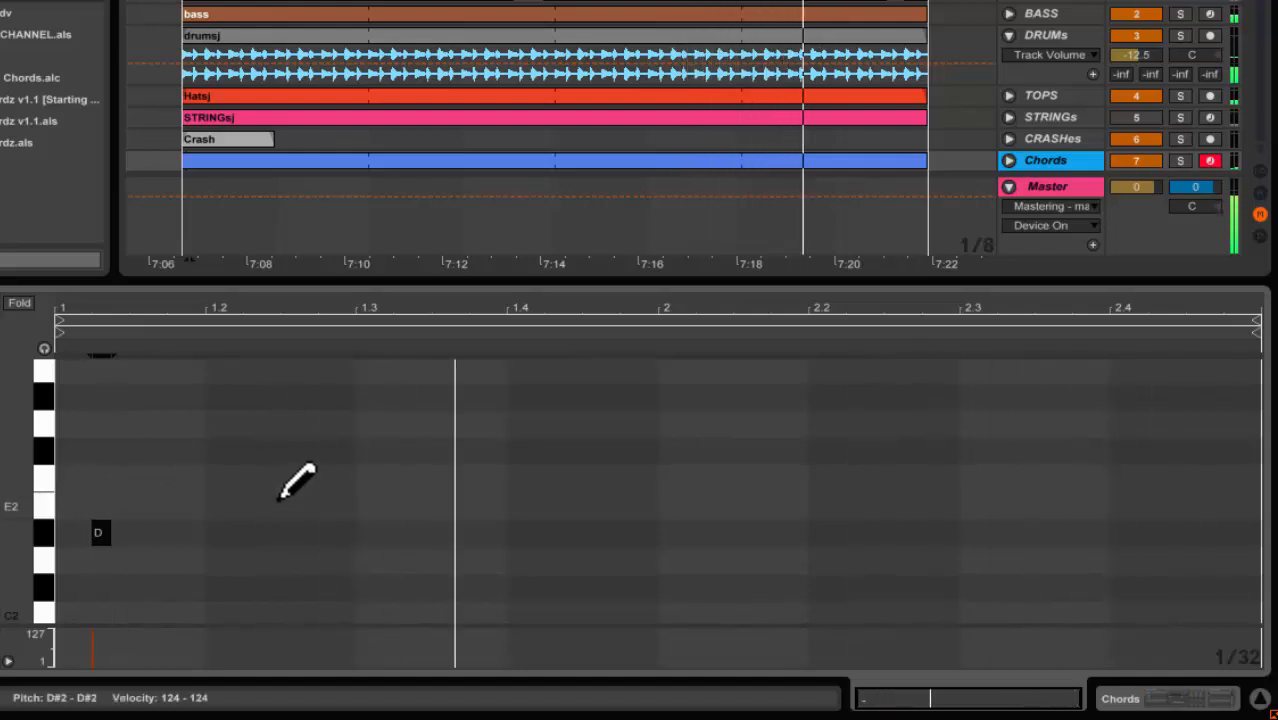
left_click(214, 531)
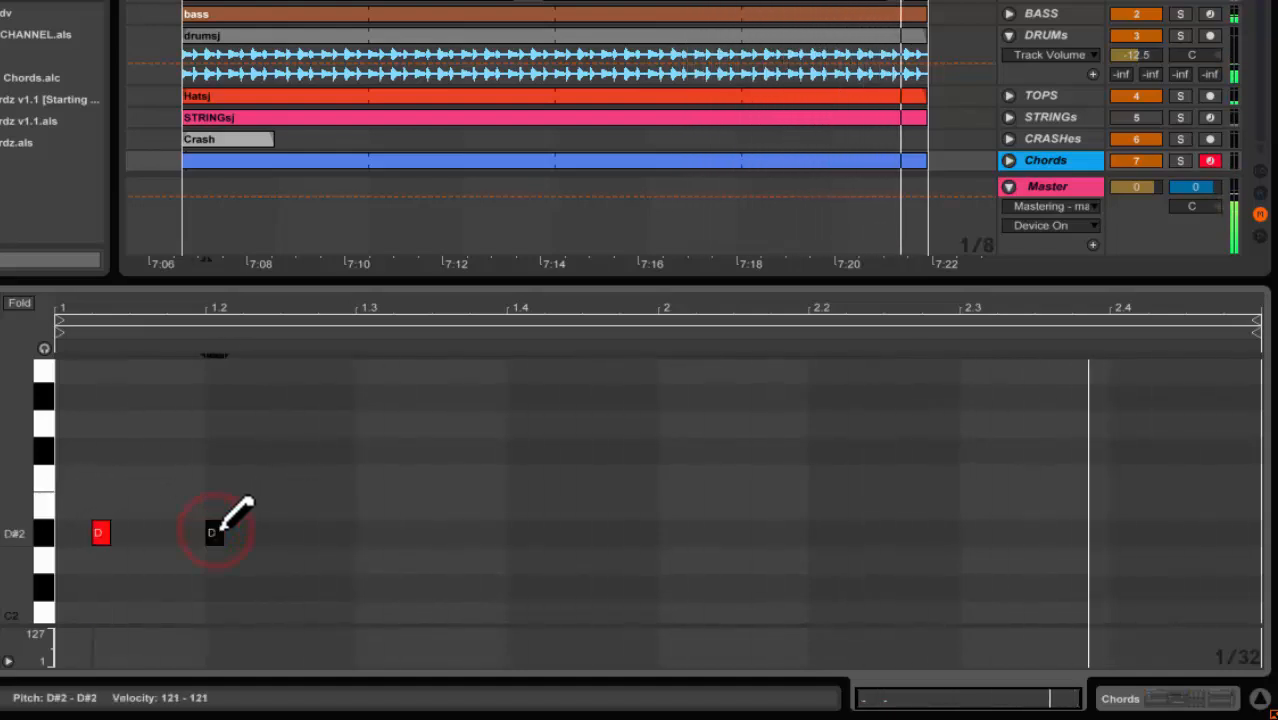
left_click(215, 532)
left_click(214, 532)
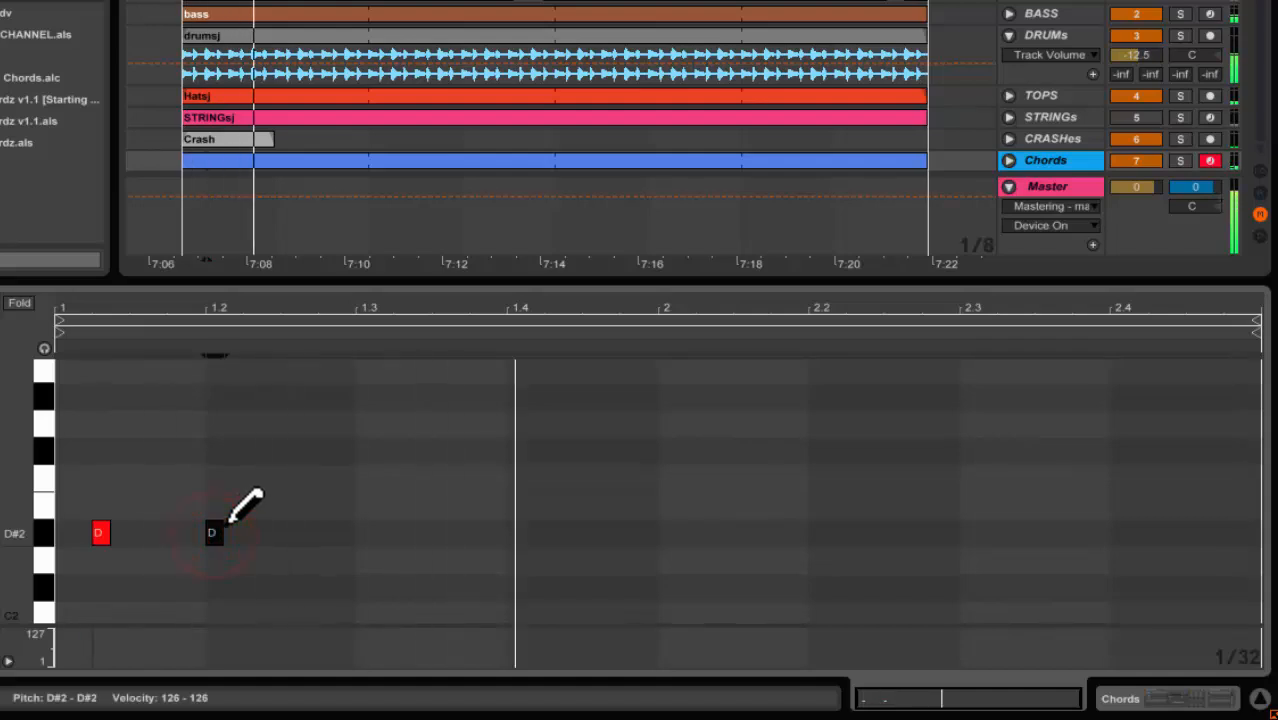
Add two 1/32 F2 notes around beat 1.3, at 1.2.4 and 1.3.2.
left_click(328, 532)
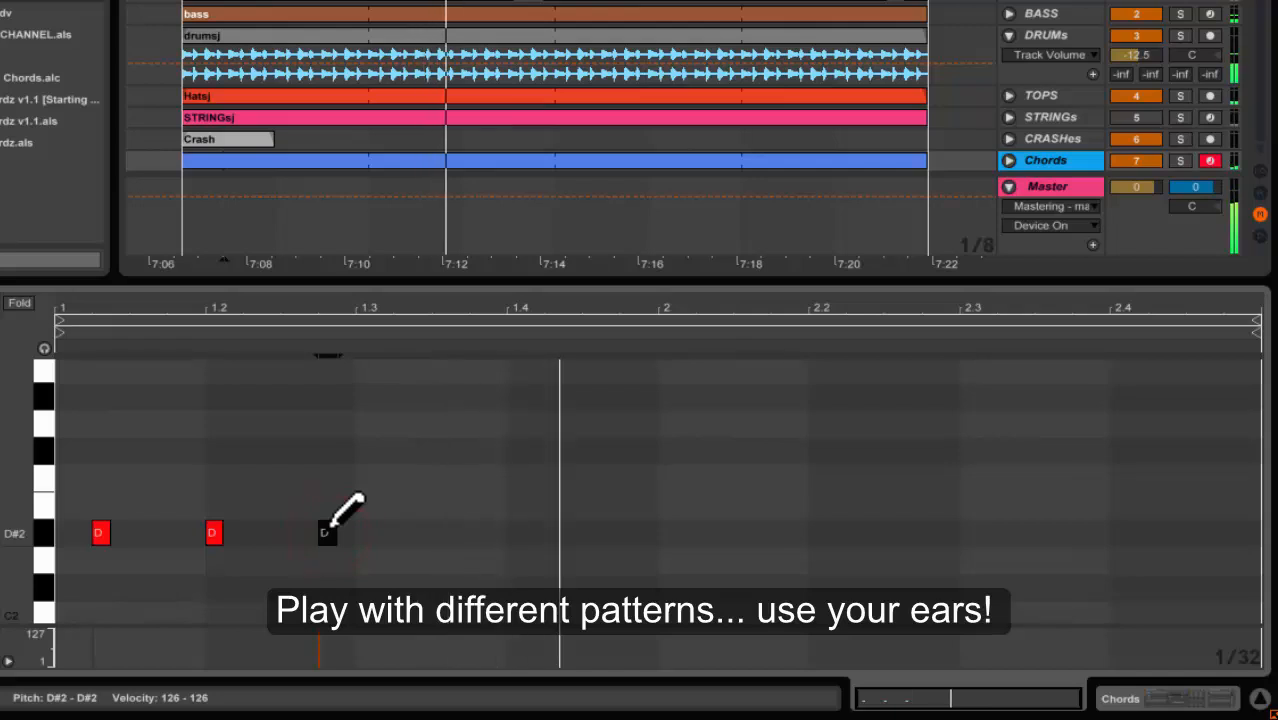
key("Up")
key("Up")
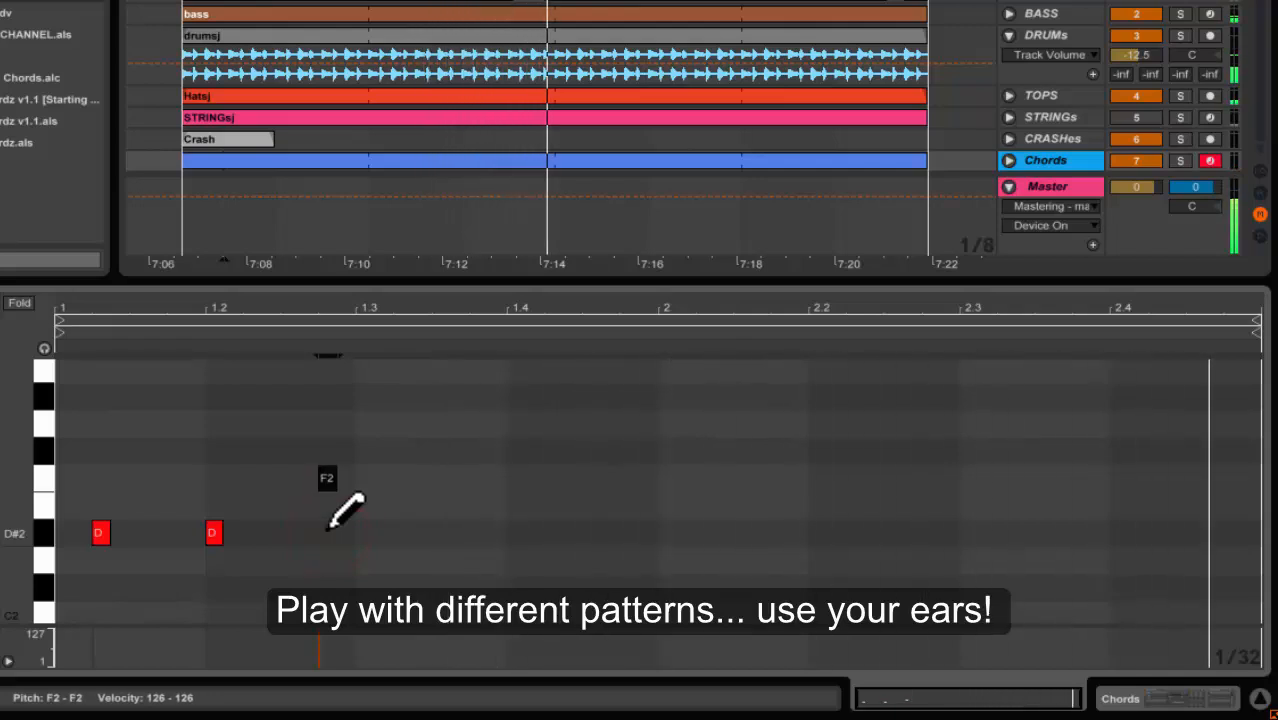
left_click(403, 477)
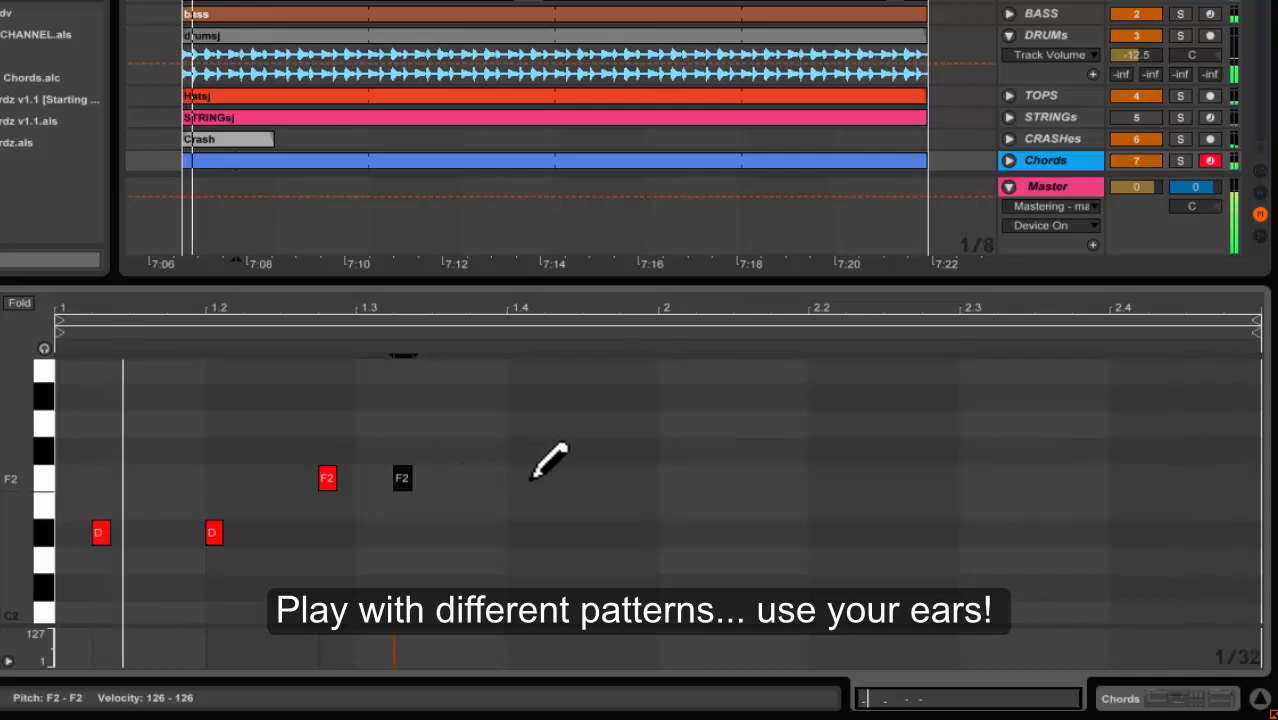
Complete the pattern with 1/32 D#2 notes at 1.4.3, 2.1.2, 2.2.4, 2.3.2 and 2.4.3, and leave draw mode.
left_click(590, 532)
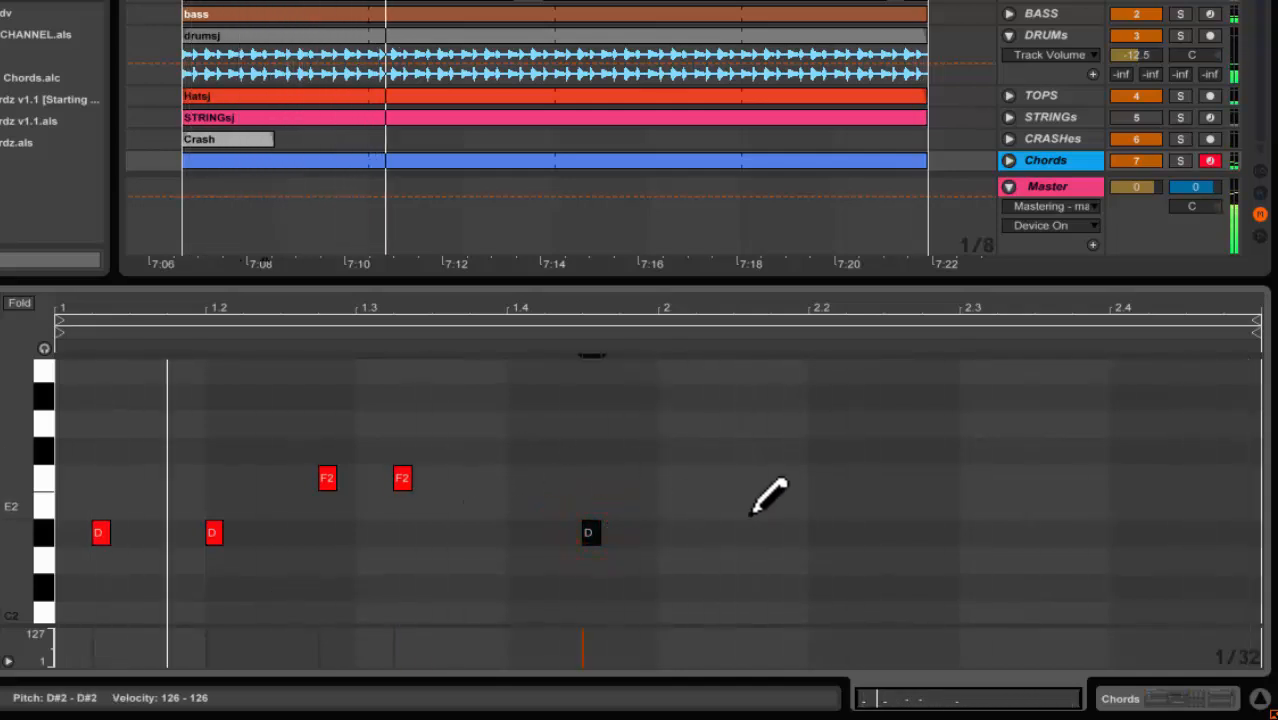
left_click(705, 533)
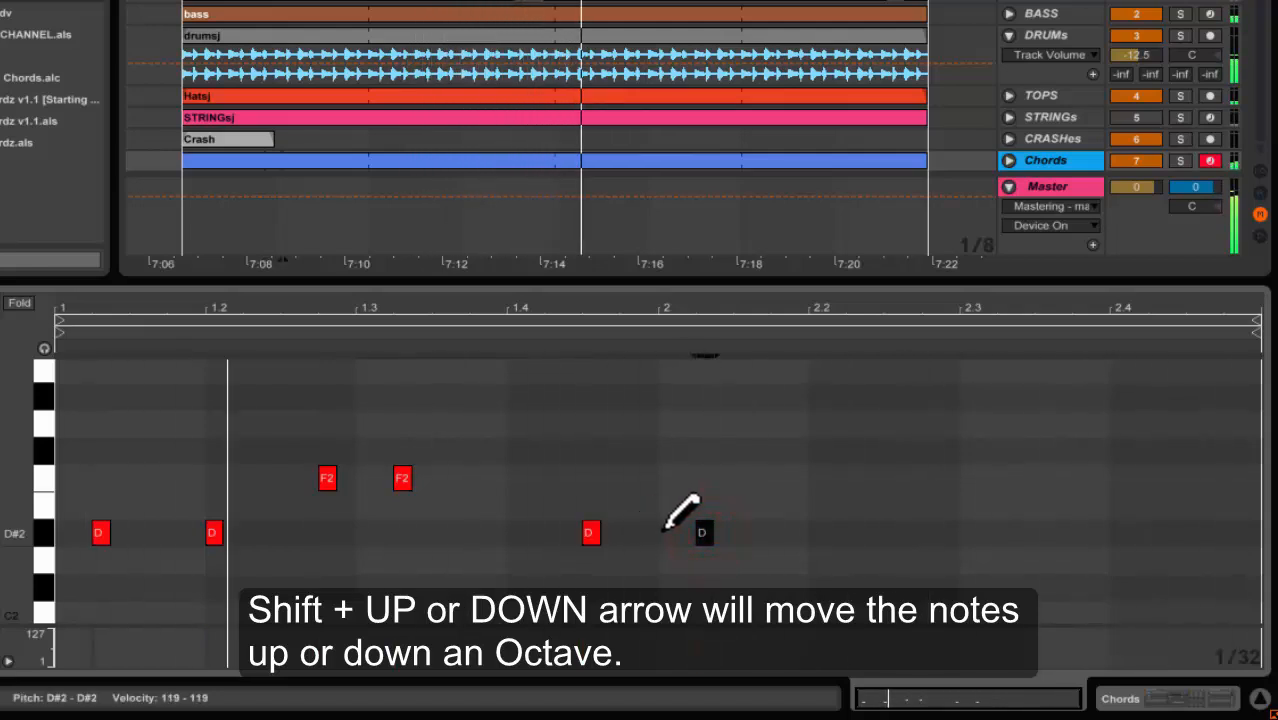
left_click(930, 533)
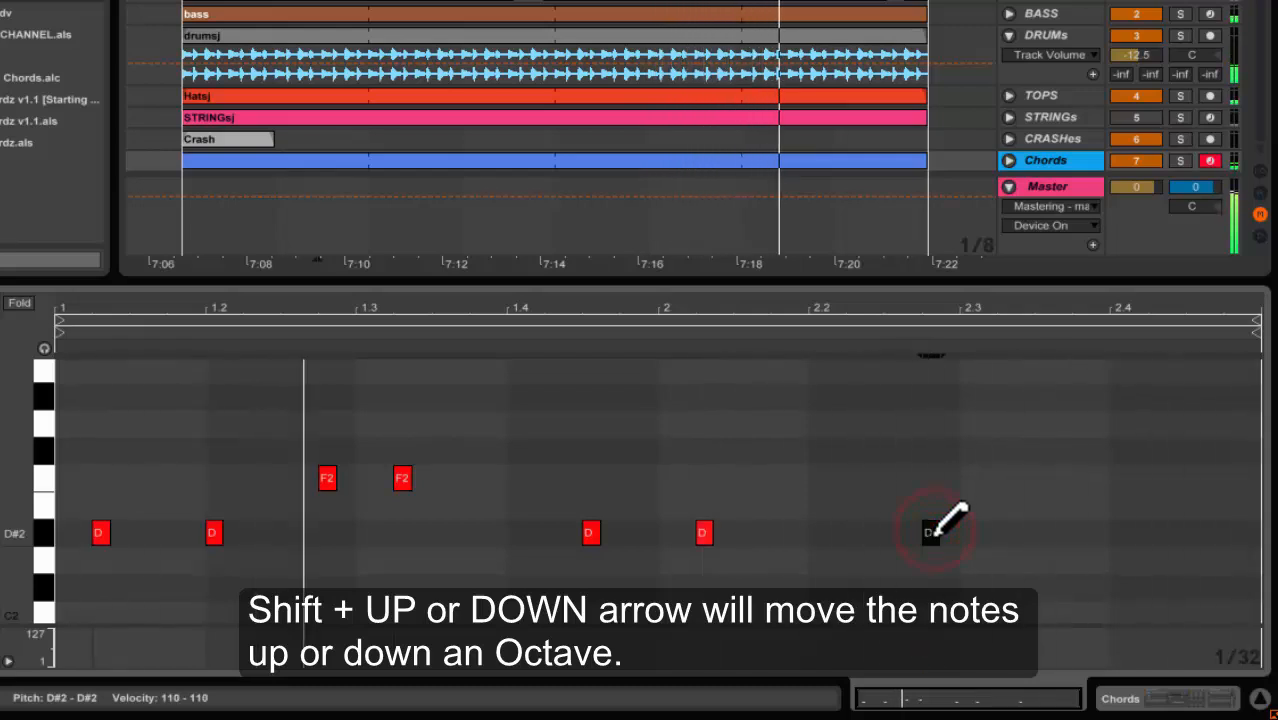
left_click(935, 534)
key("b")
left_click(932, 537)
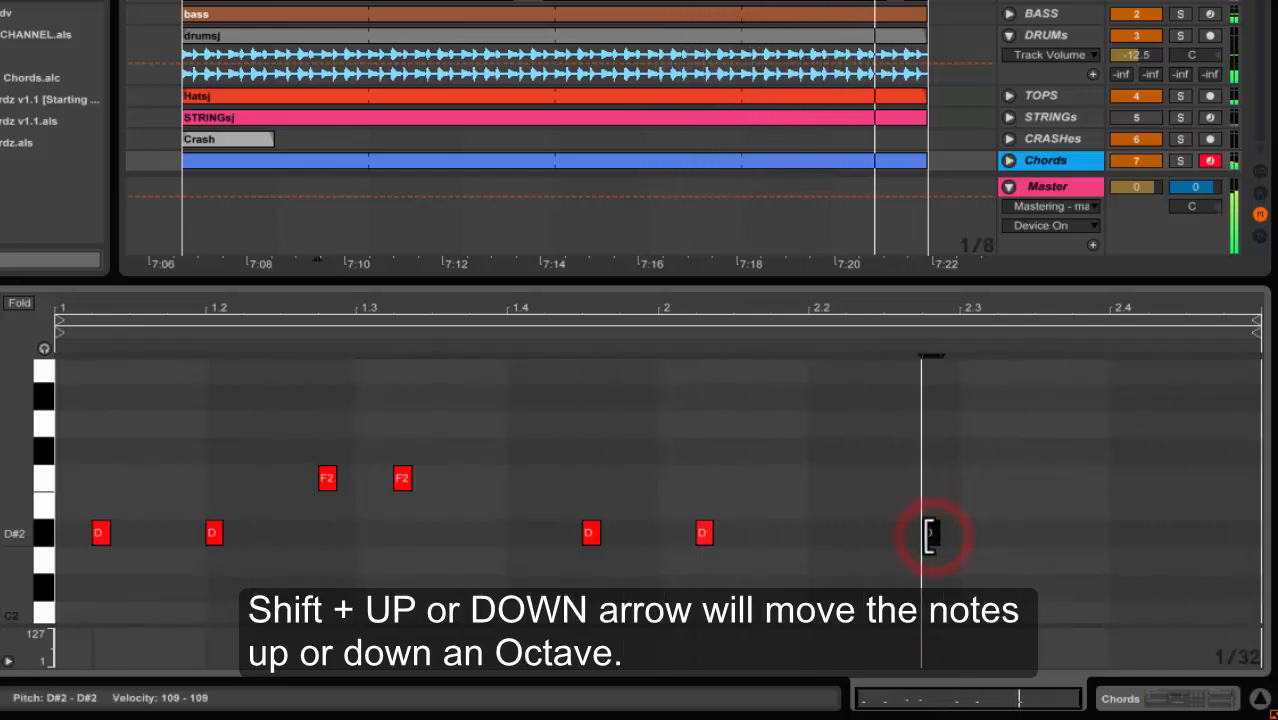
left_click(1004, 535)
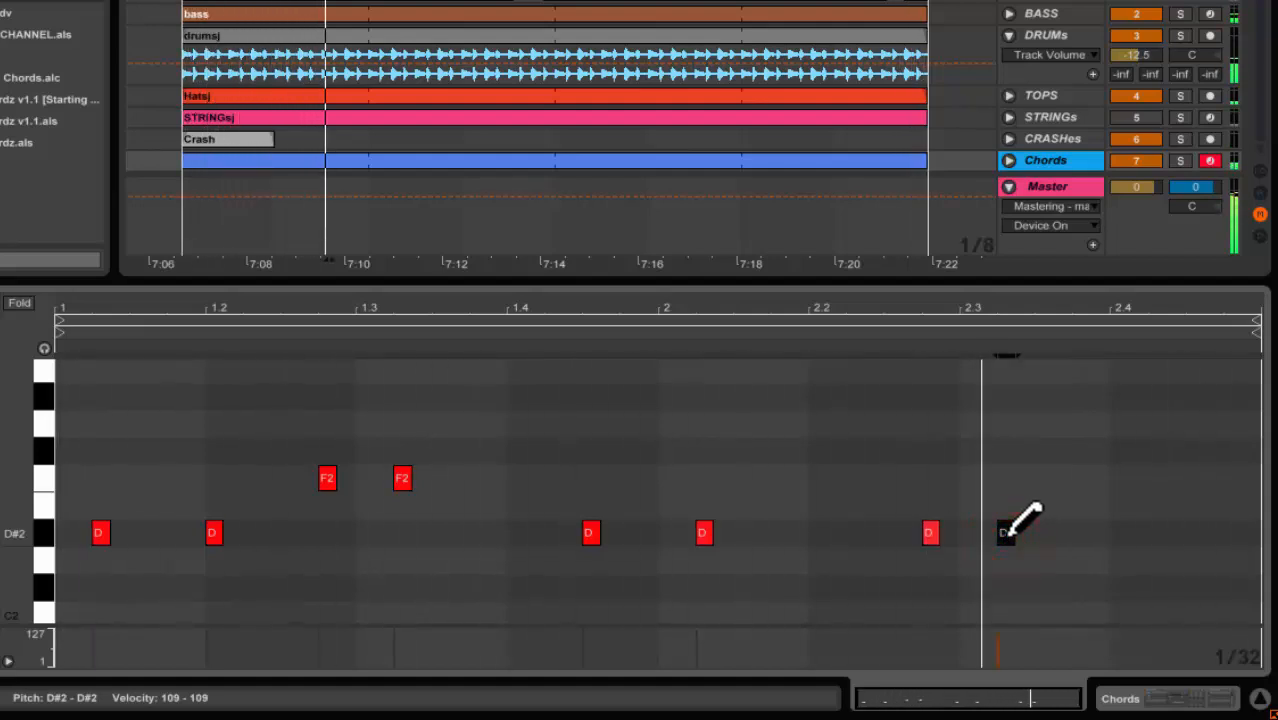
left_click(1190, 533)
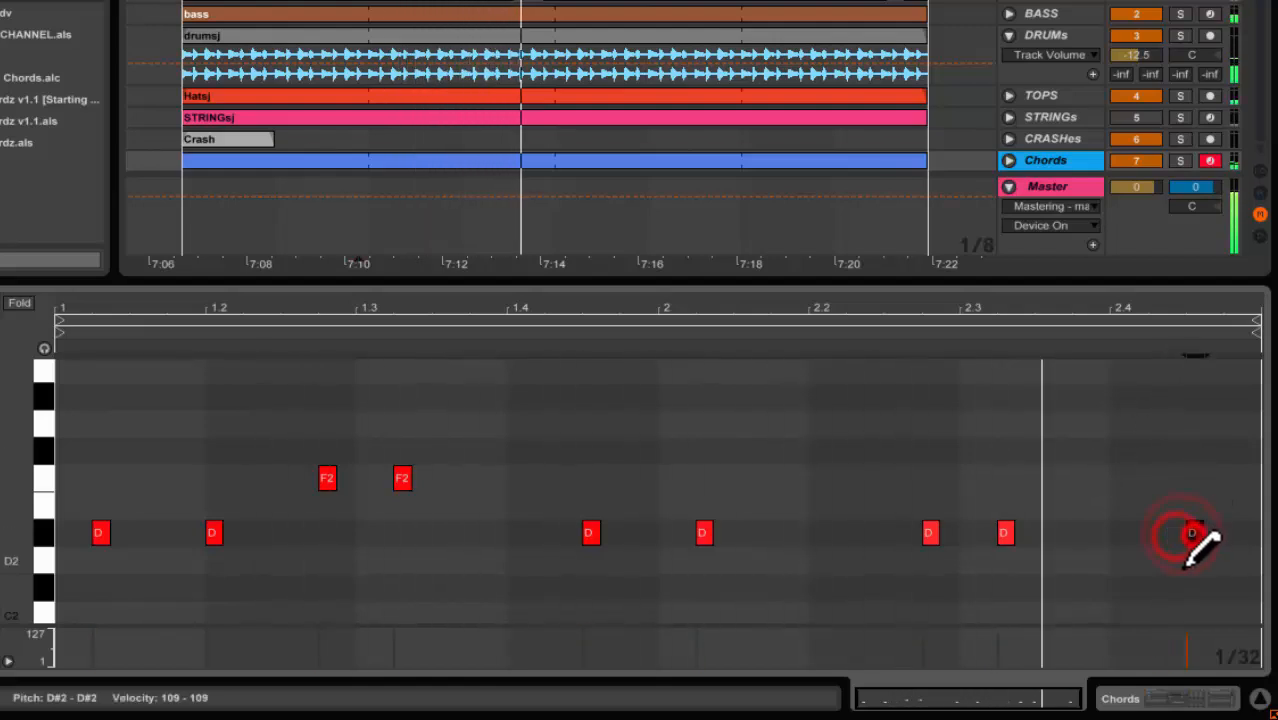
key("ctrl+b")
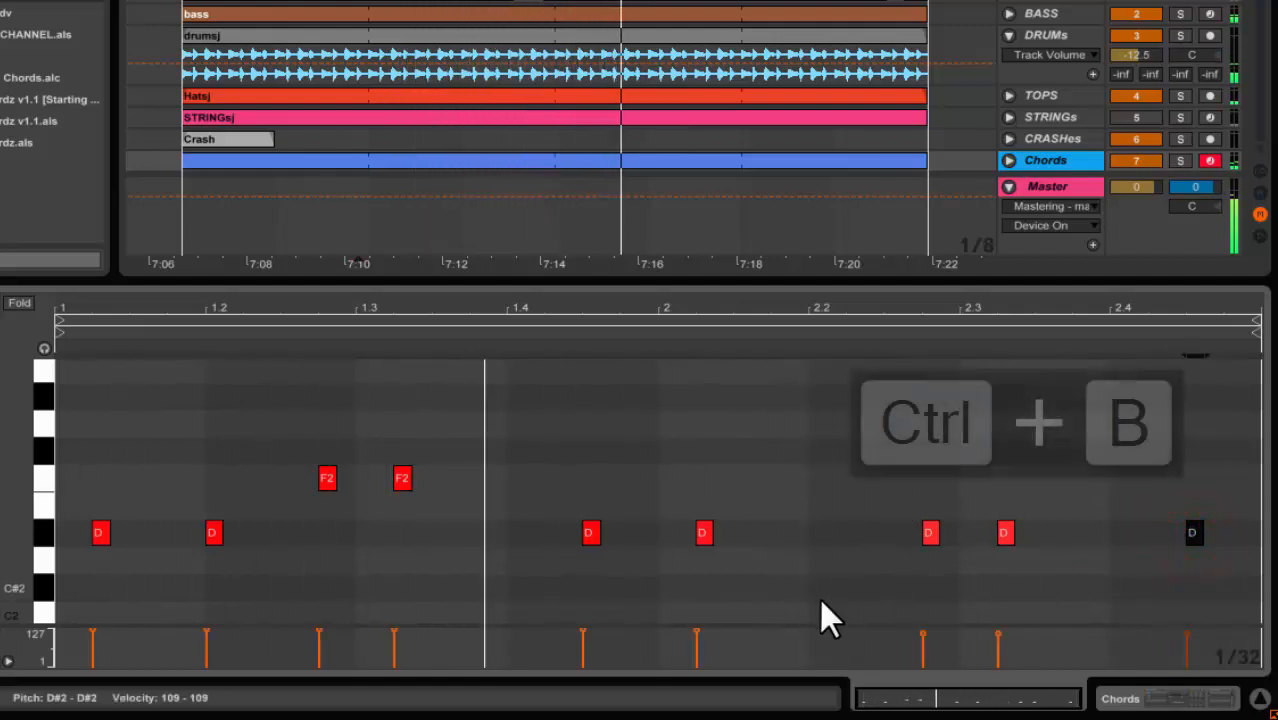
Lower the velocities of the first five notes in the clip to between about 91 and 104.
left_click_drag(583, 632, 583, 645)
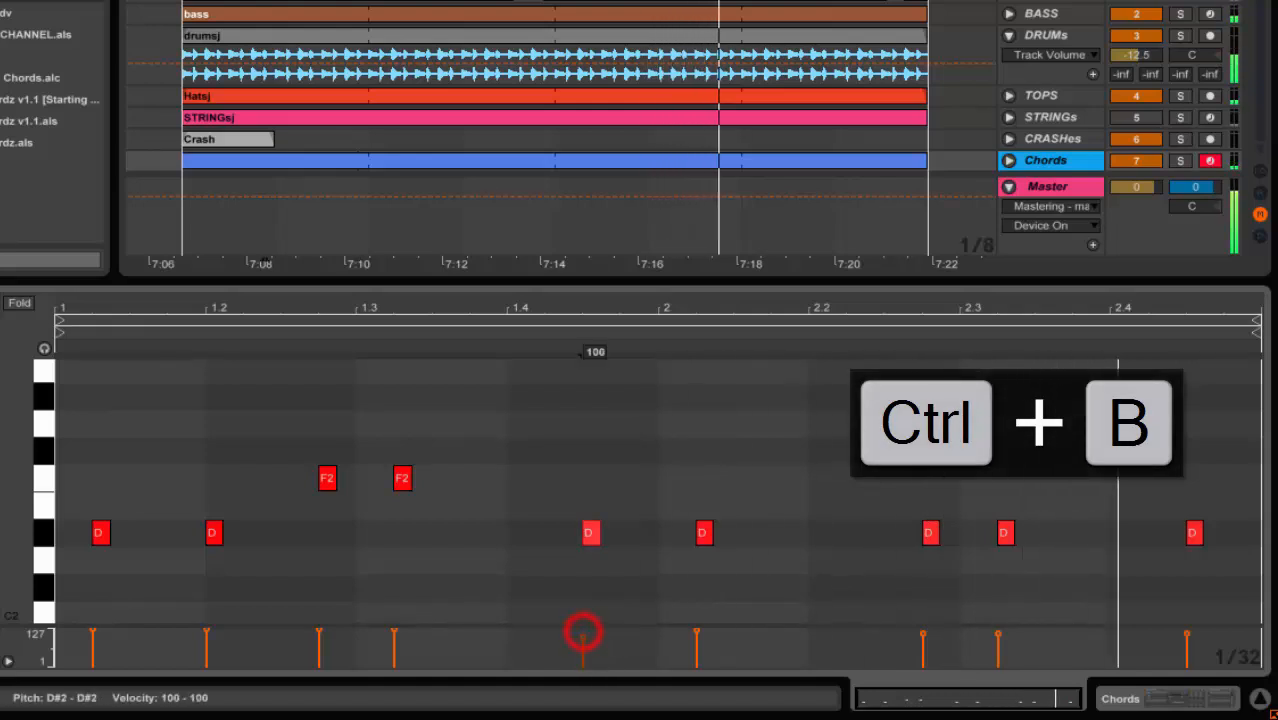
left_click_drag(319, 631, 319, 655)
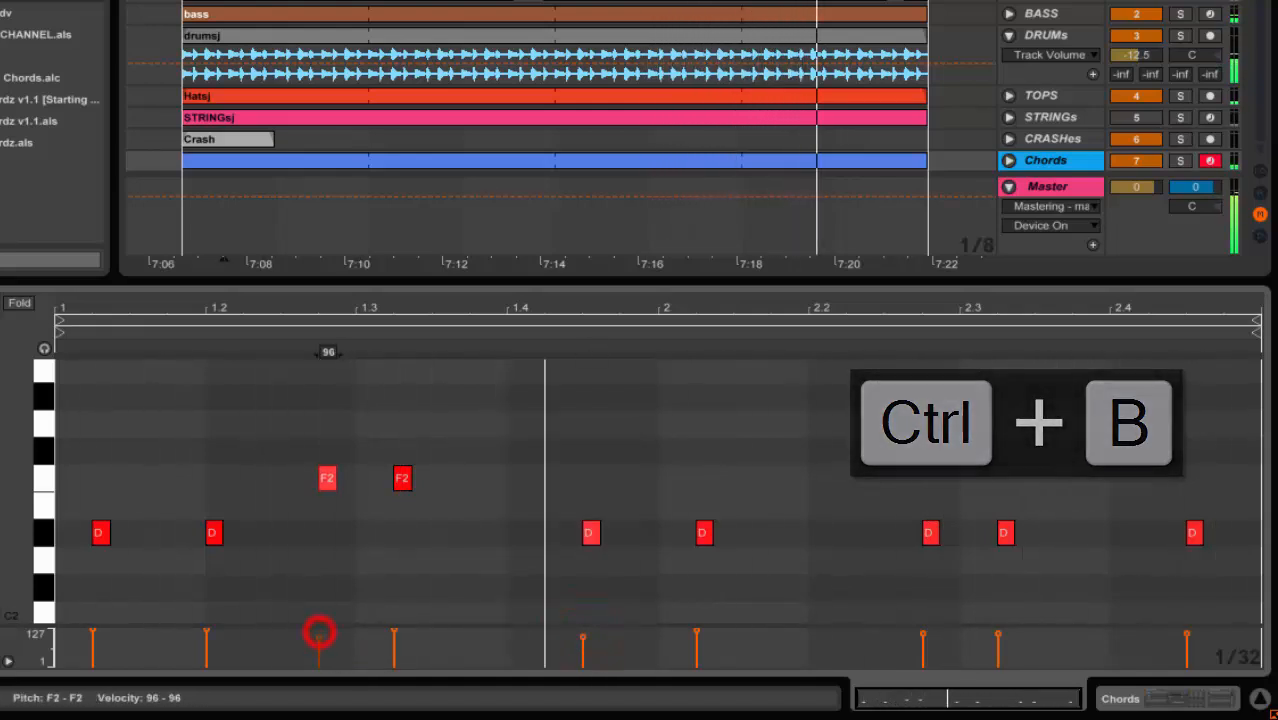
left_click_drag(393, 631, 393, 640)
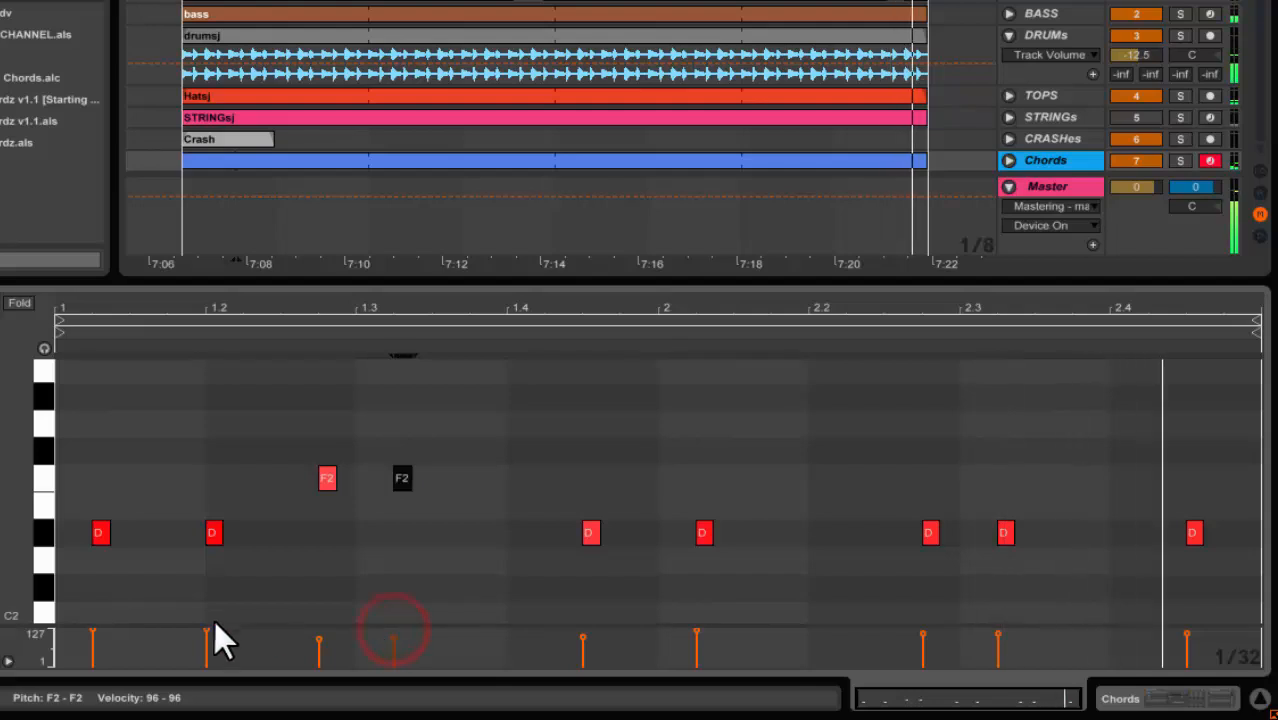
left_click_drag(207, 631, 207, 662)
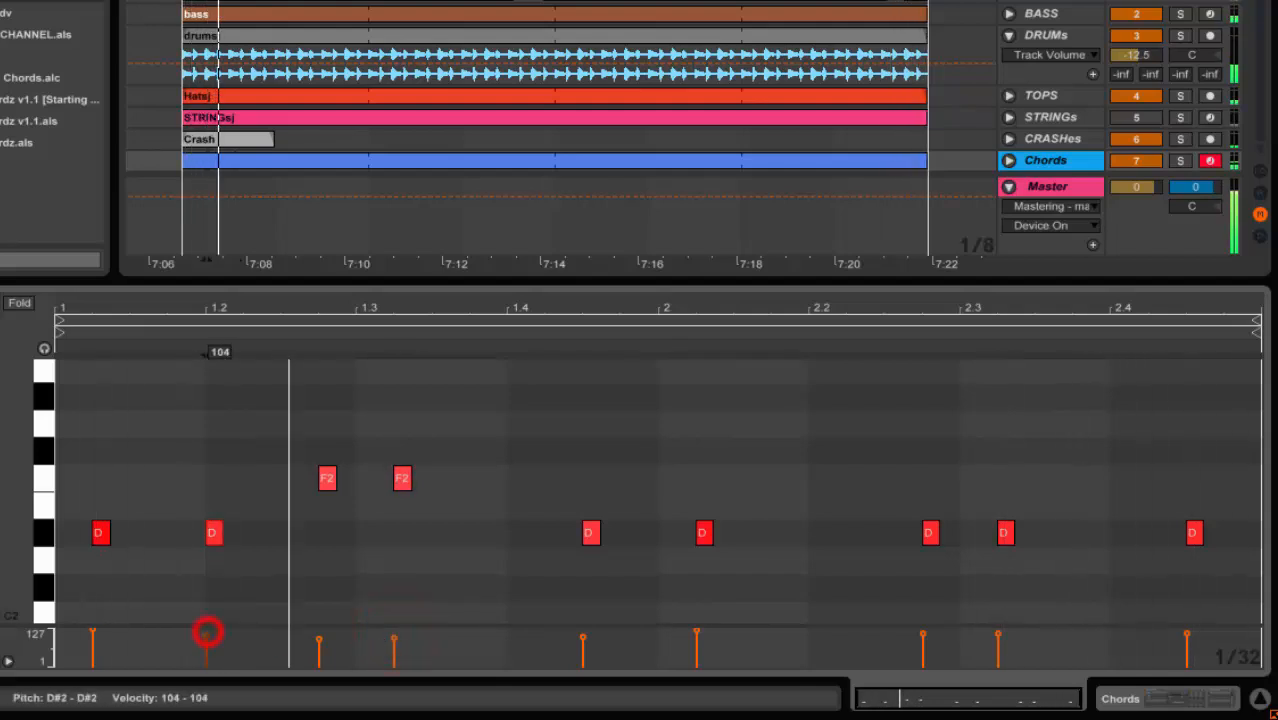
key("ctrl+z")
left_click(92, 630)
left_click_drag(92, 630, 92, 640)
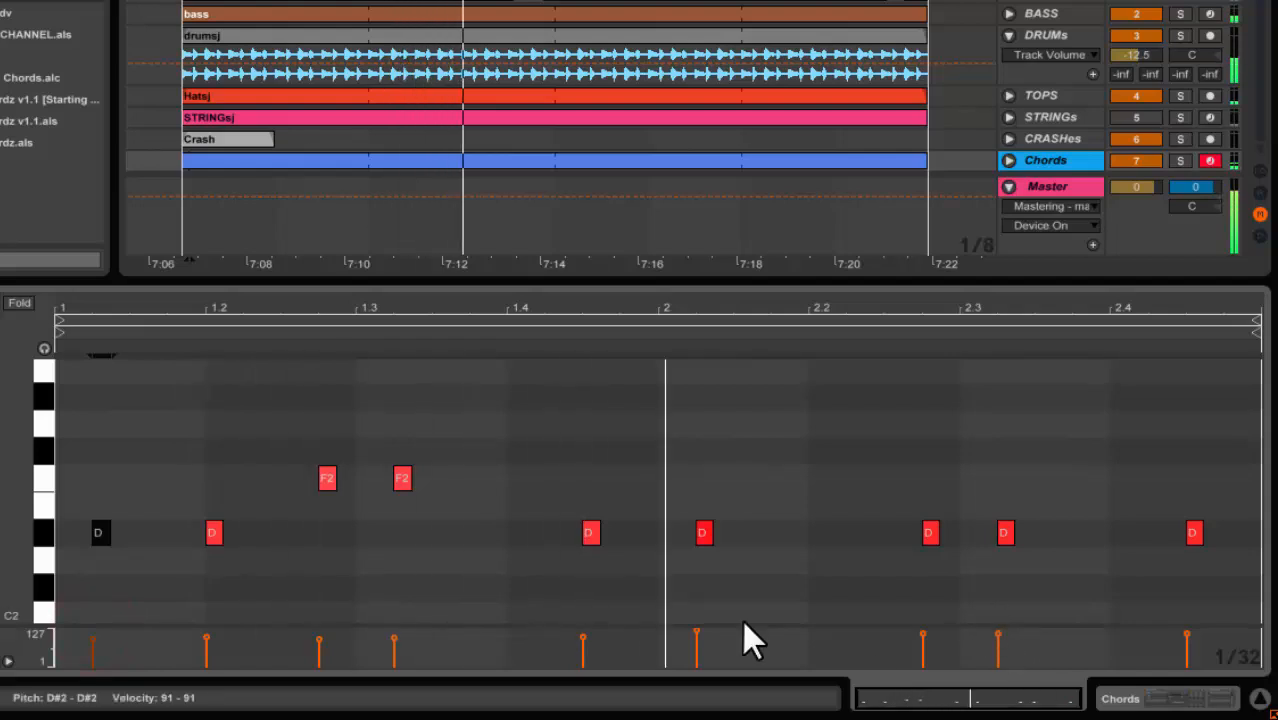
left_click(317, 637)
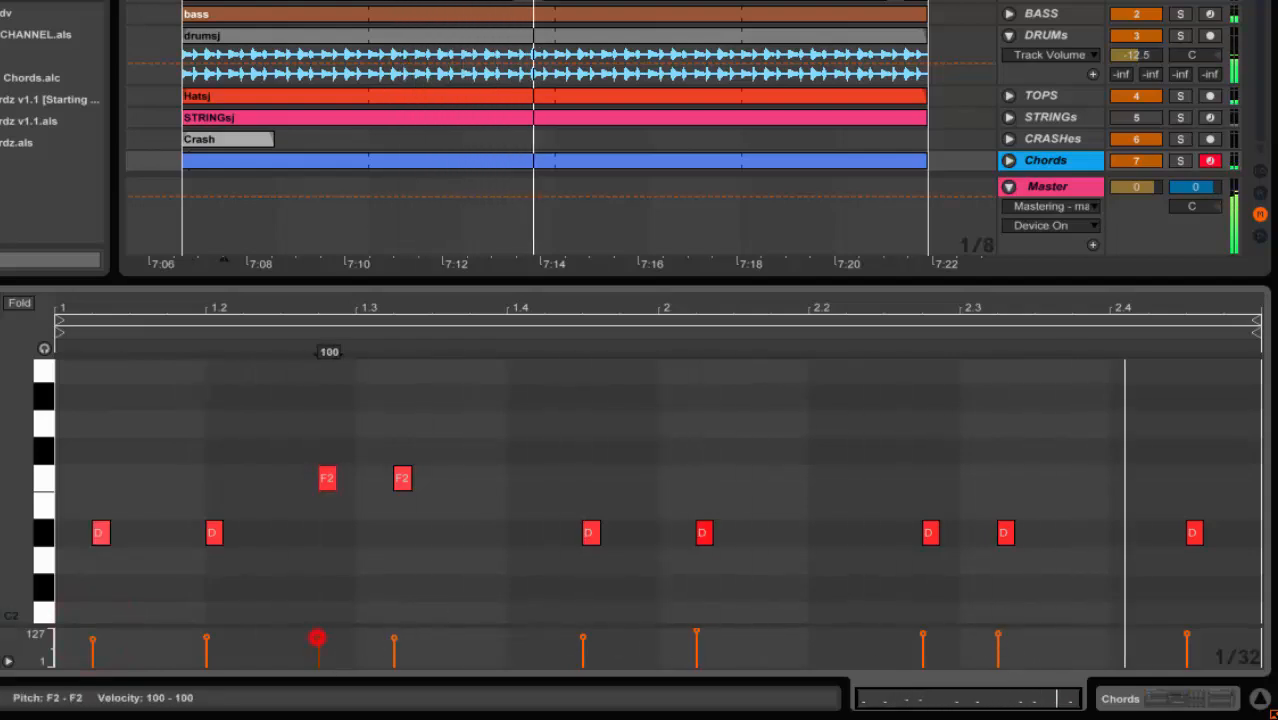
left_click(394, 637)
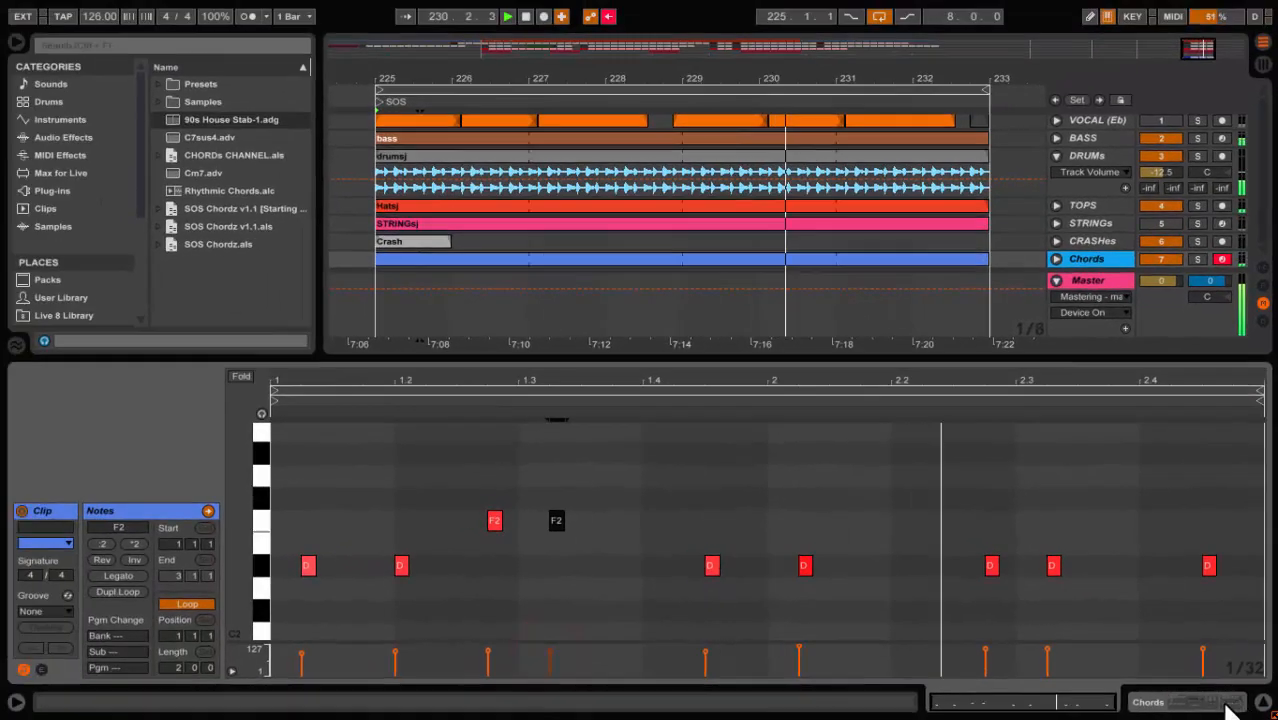
Show the Chords track's devices and rename the rack's Chain Selector macro to "Chord Select".
left_click(1212, 700)
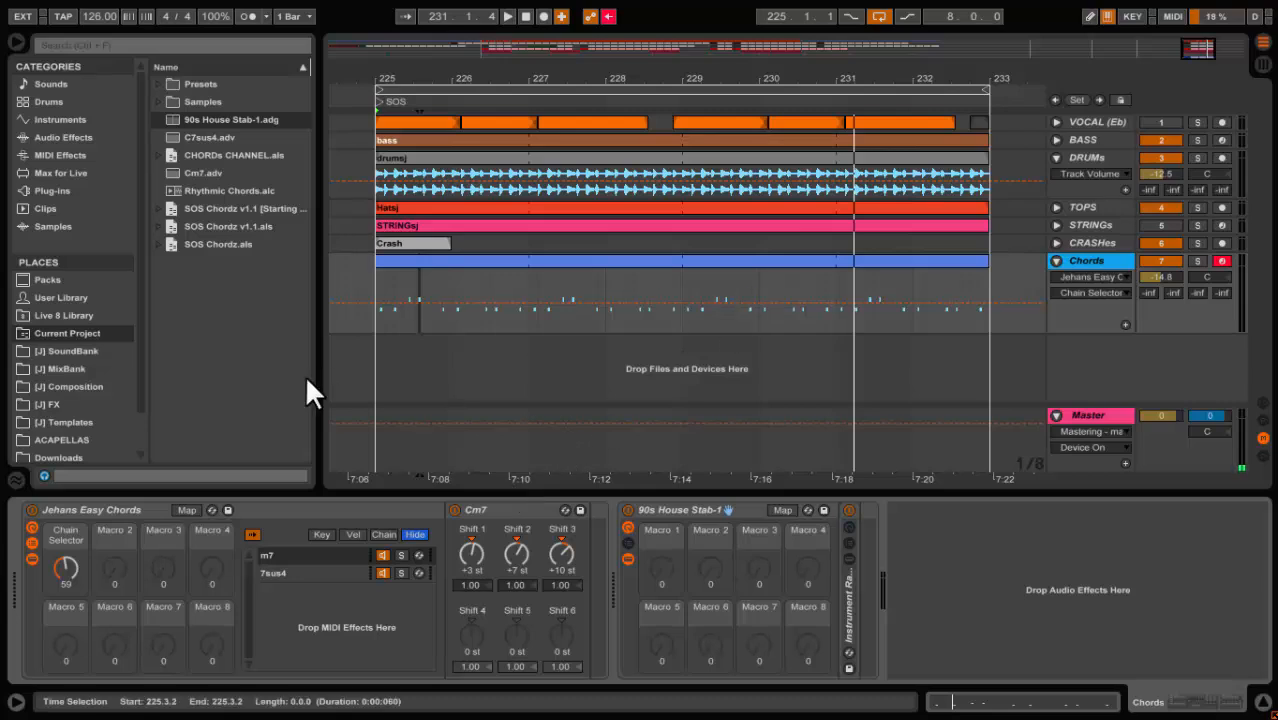
left_click(65, 565)
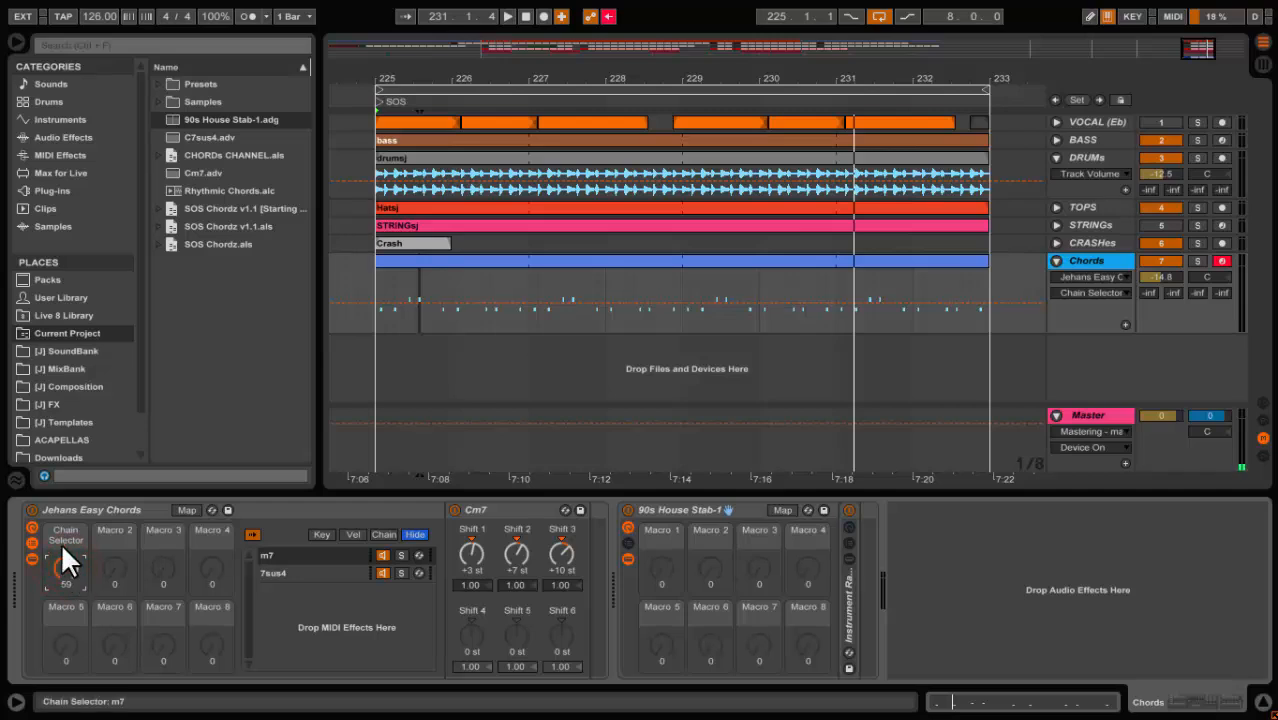
right_click(55, 527)
left_click(126, 405)
type("Chord Select")
Raise the Chord Select macro to 81 for the 7sus4 chain and bring it back down to 44 for m7.
left_click_drag(62, 565, 62, 500)
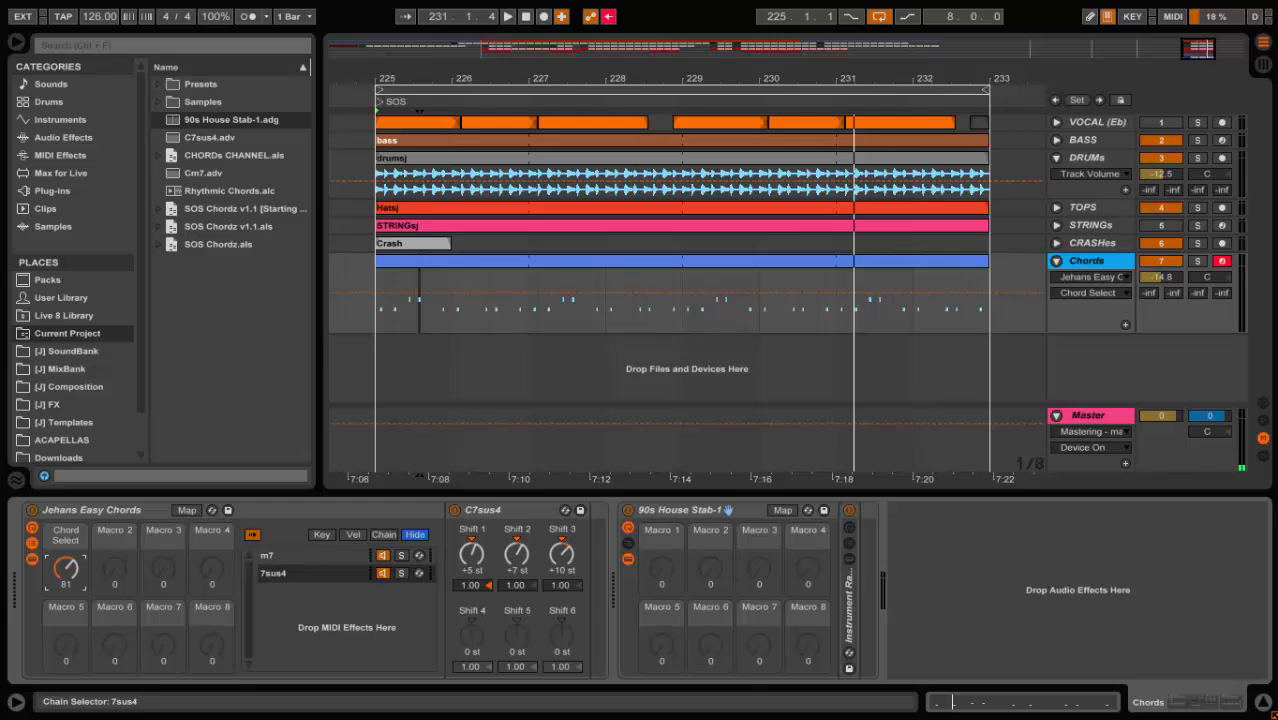
mouse_move(66, 568)
left_mouse_down()
mouse_move(66, 591)
mouse_move(66, 577)
left_mouse_up()
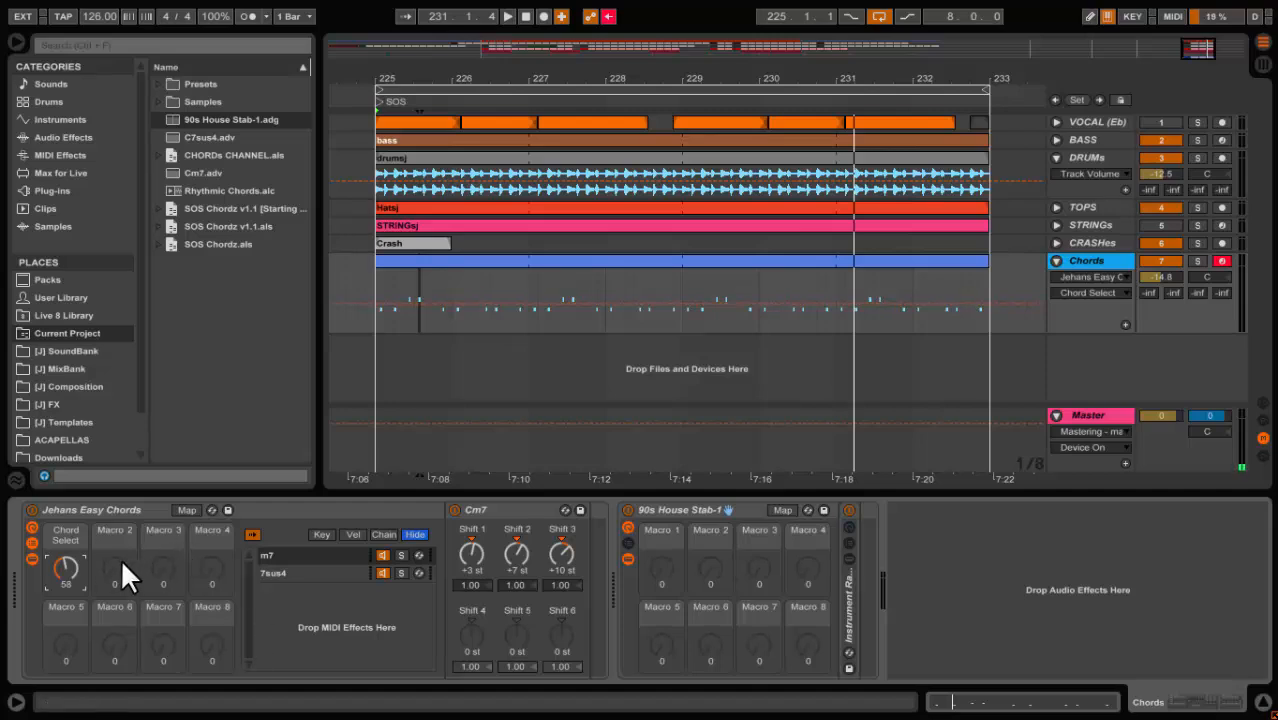
left_click_drag(66, 568, 66, 574)
Draw the Chord Select automation at 0 across bars 225 to 233 on the Chords track.
left_click(389, 350)
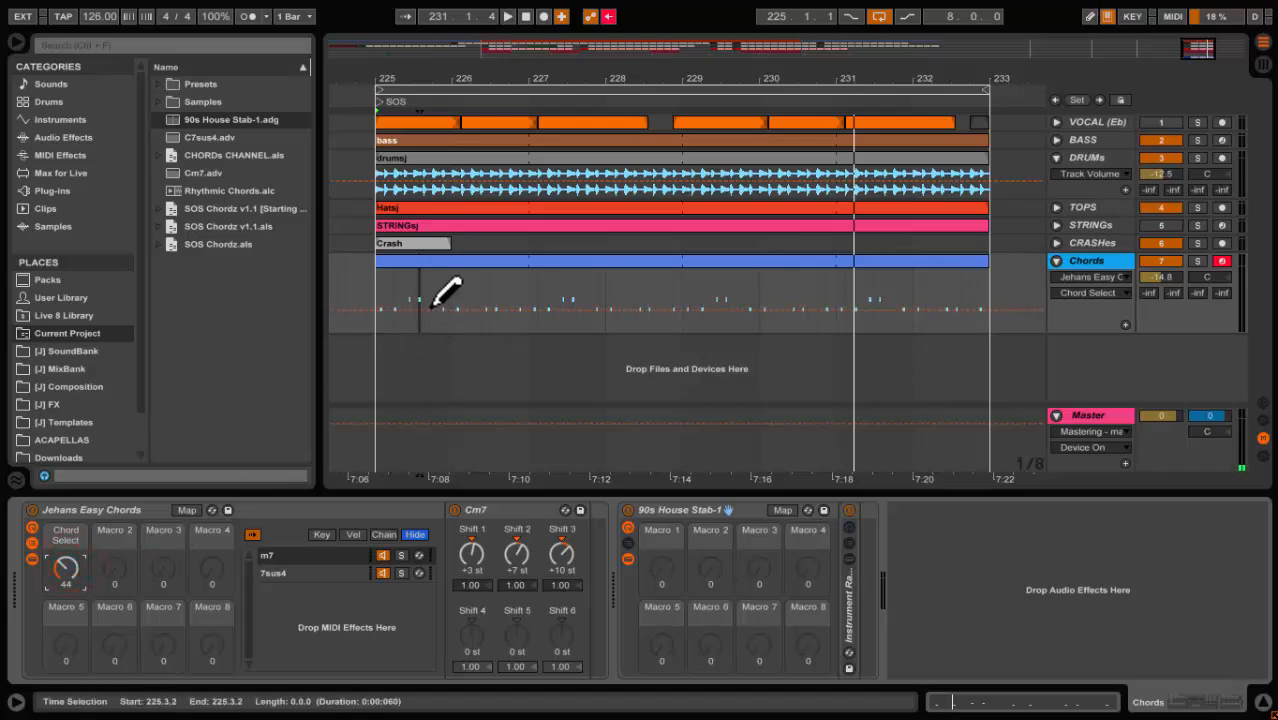
key("ctrl+b")
mouse_move(380, 325)
left_mouse_down()
mouse_move(391, 342)
mouse_move(727, 396)
left_mouse_up()
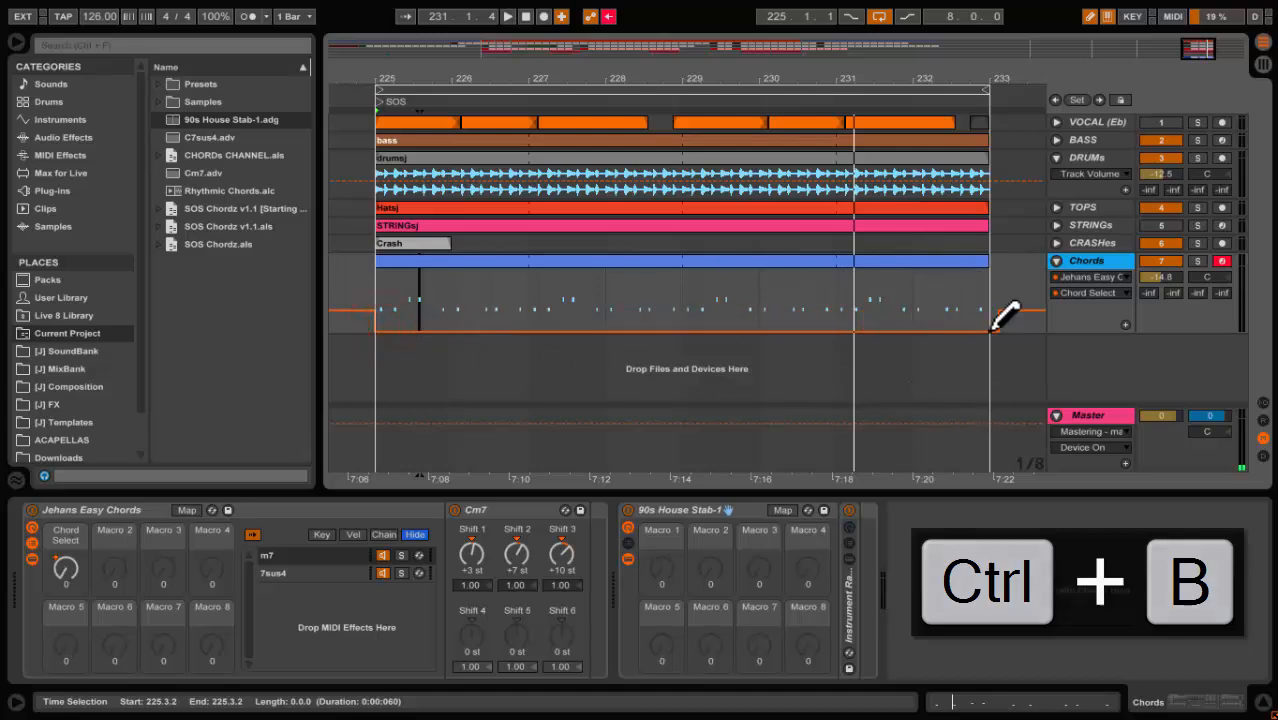
left_click(64, 564)
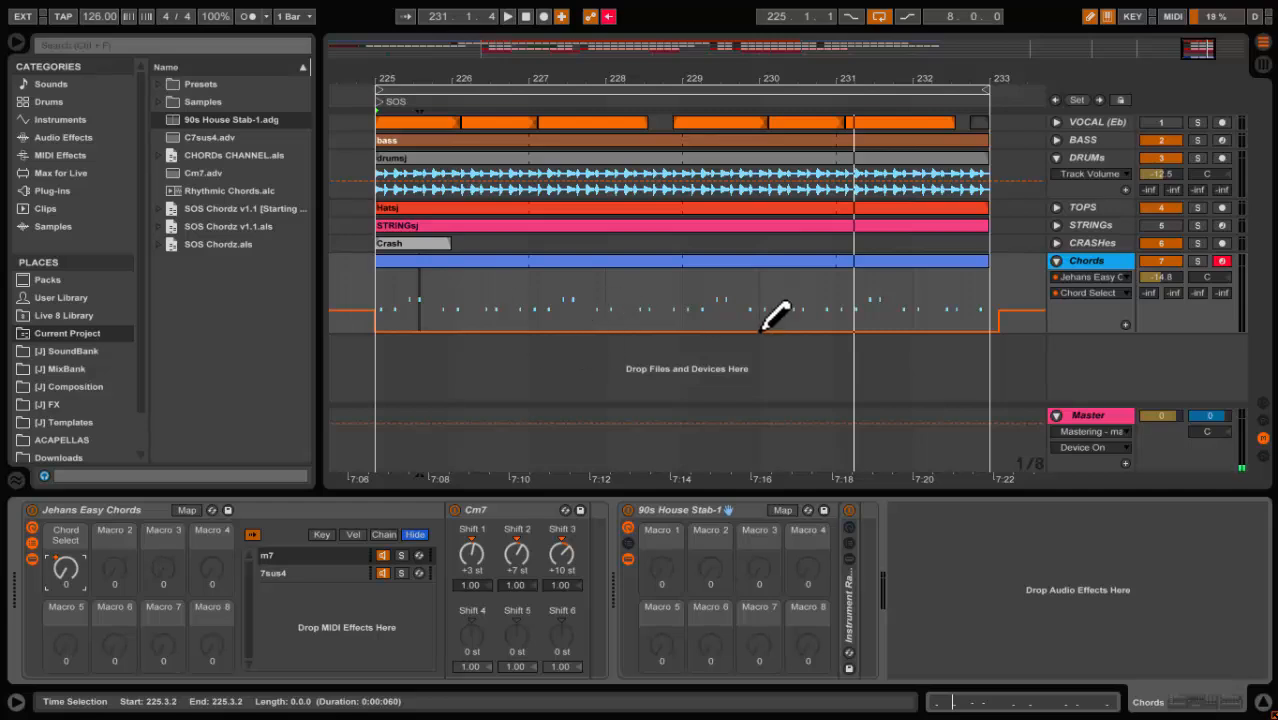
Give the Chord Select automation its own lane and raise it to the maximum over each pair of F2 notes.
left_click(1121, 322)
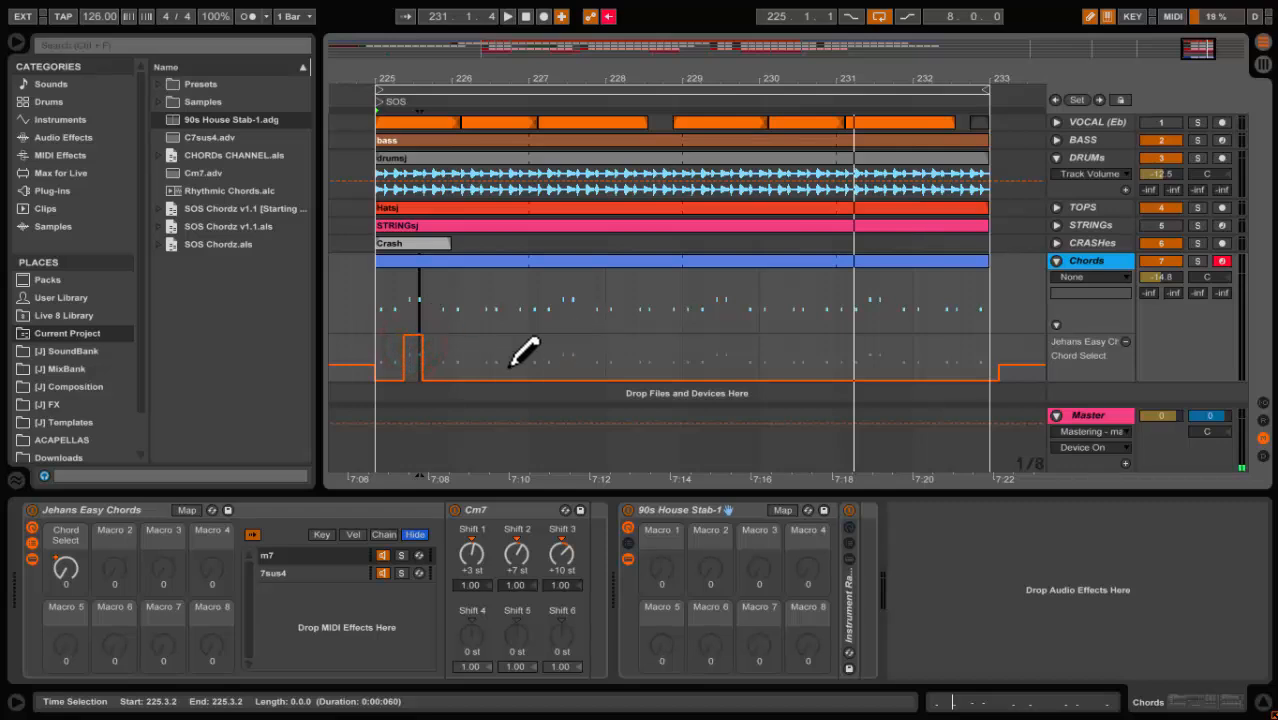
left_click(564, 344)
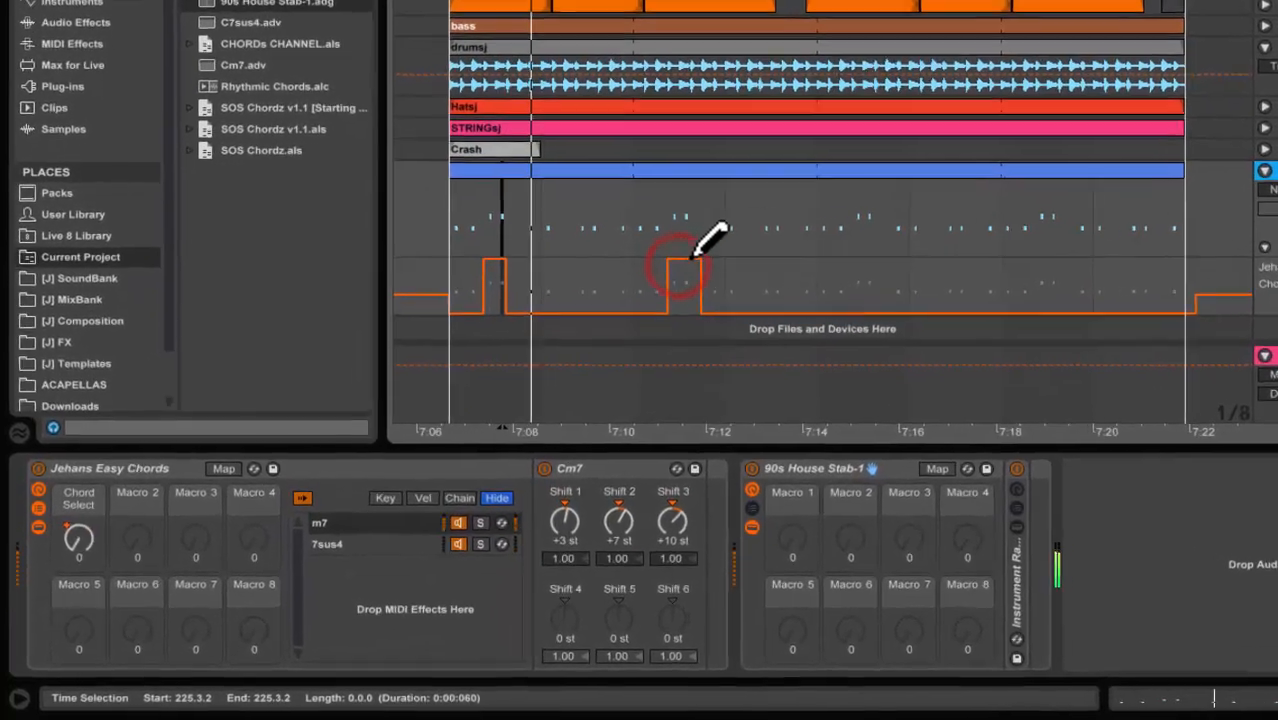
left_click(866, 265)
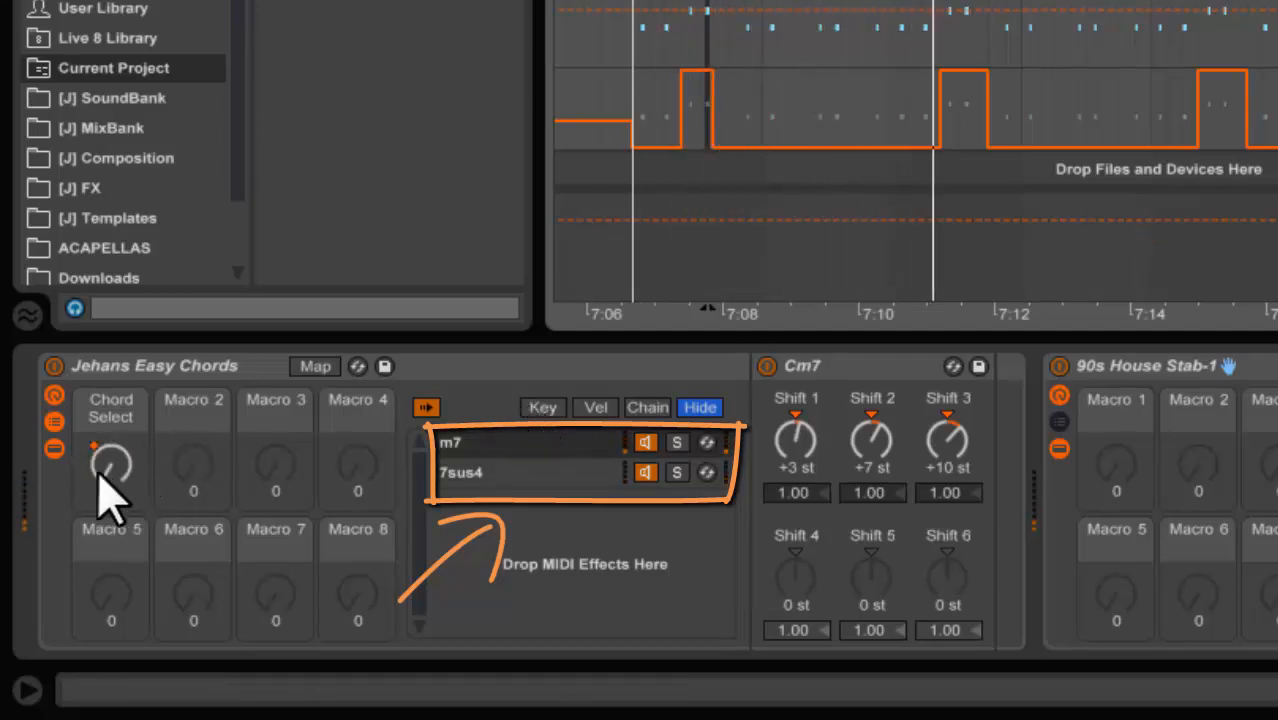
Compare the Chord devices of the m7 and 7sus4 chains and point out the rack's Auto Select switch, leaving it on.
left_click(583, 480)
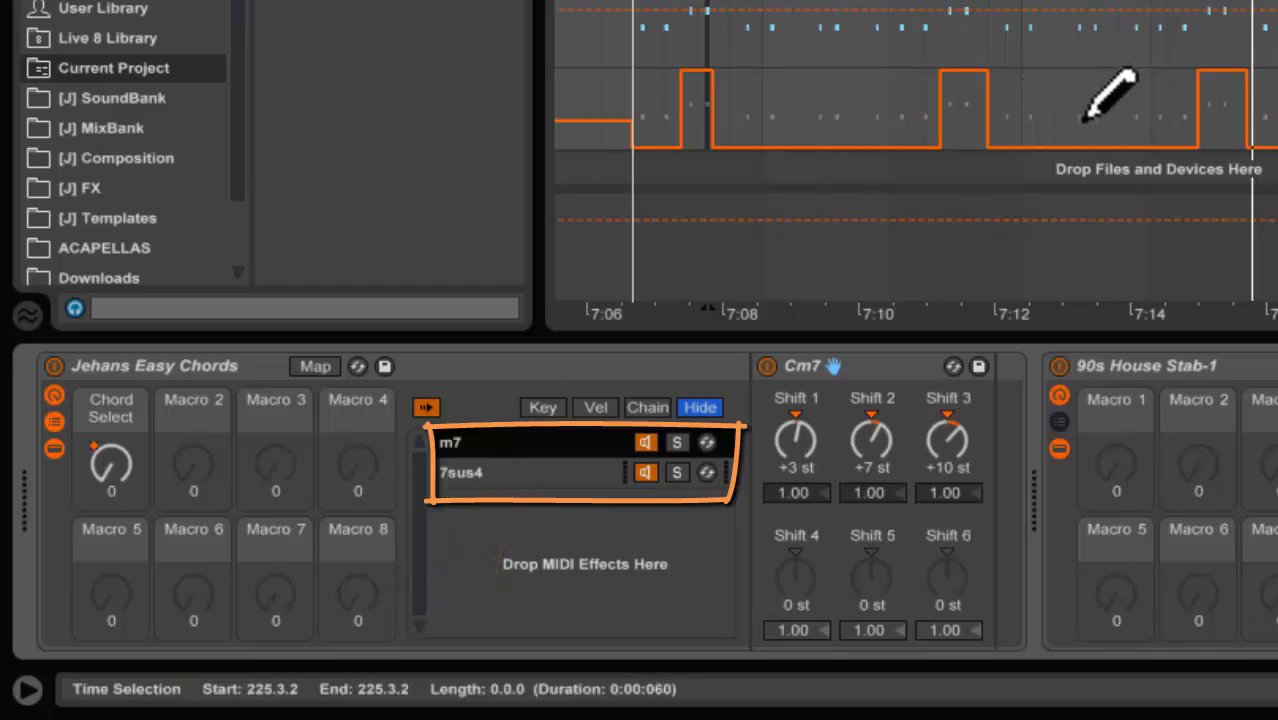
left_click(530, 474)
left_click(558, 449)
left_click(552, 467)
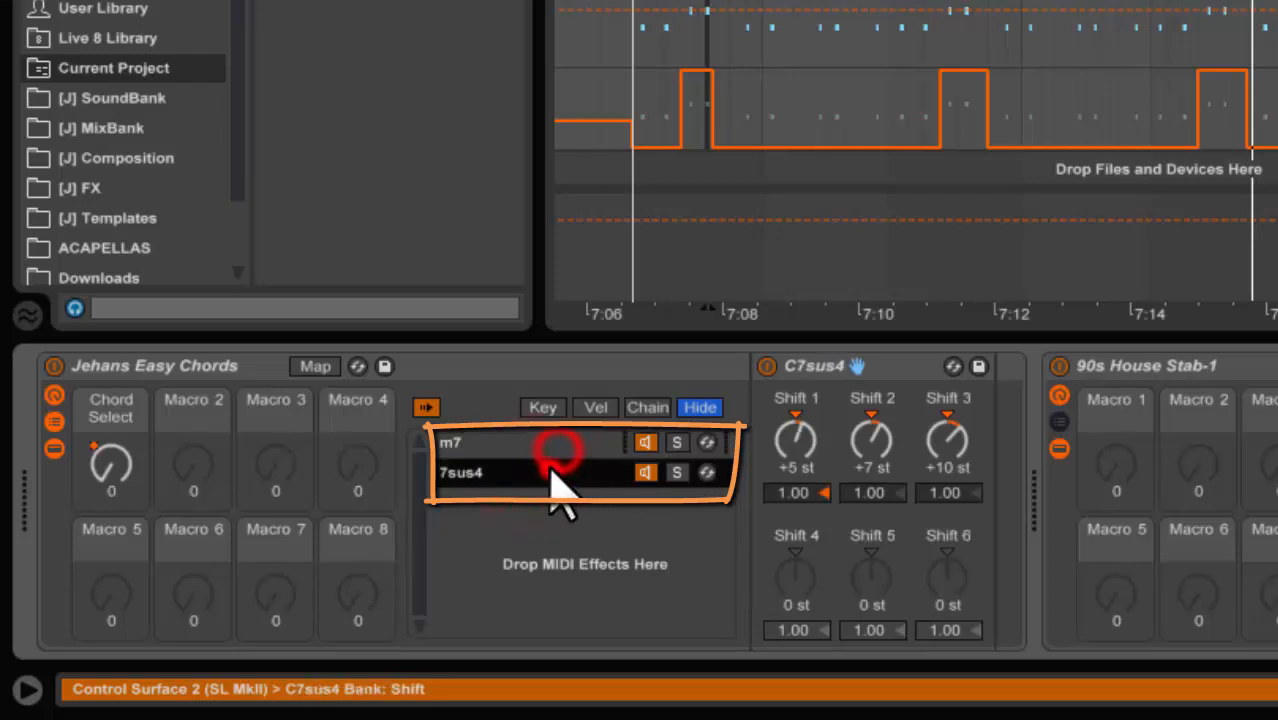
left_click(556, 444)
left_click(560, 466)
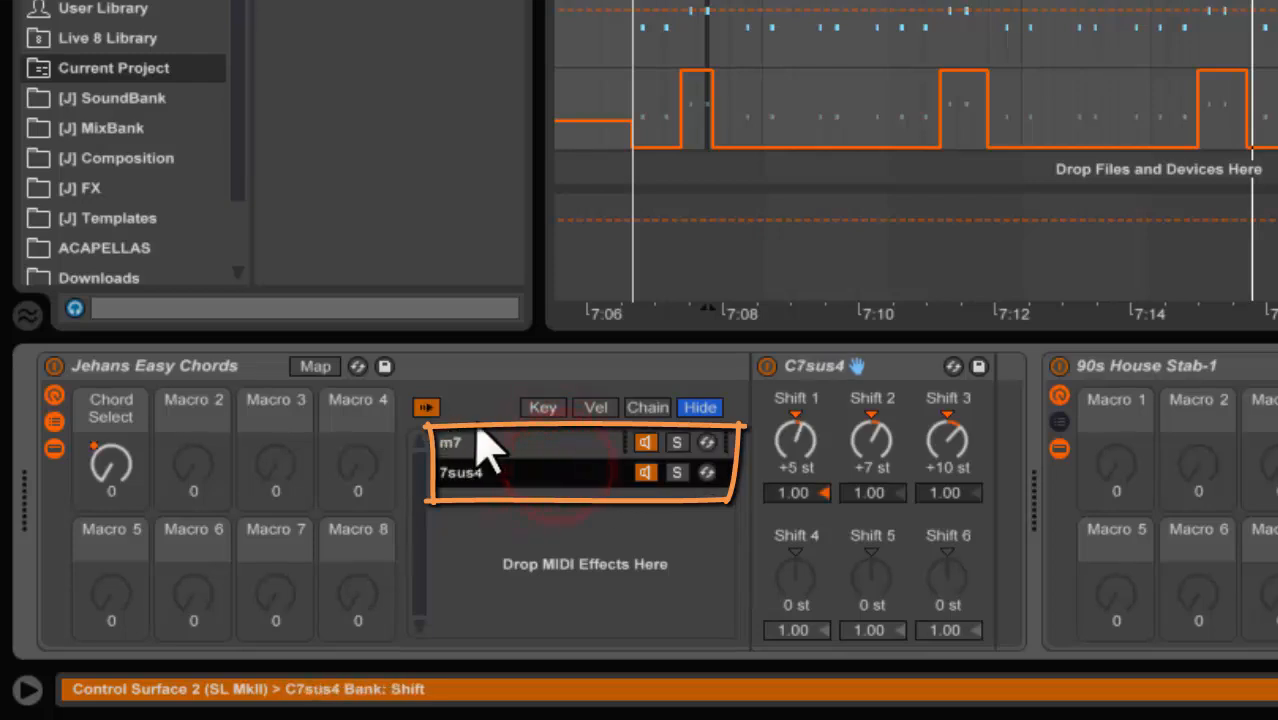
left_click(532, 448)
left_click(545, 474)
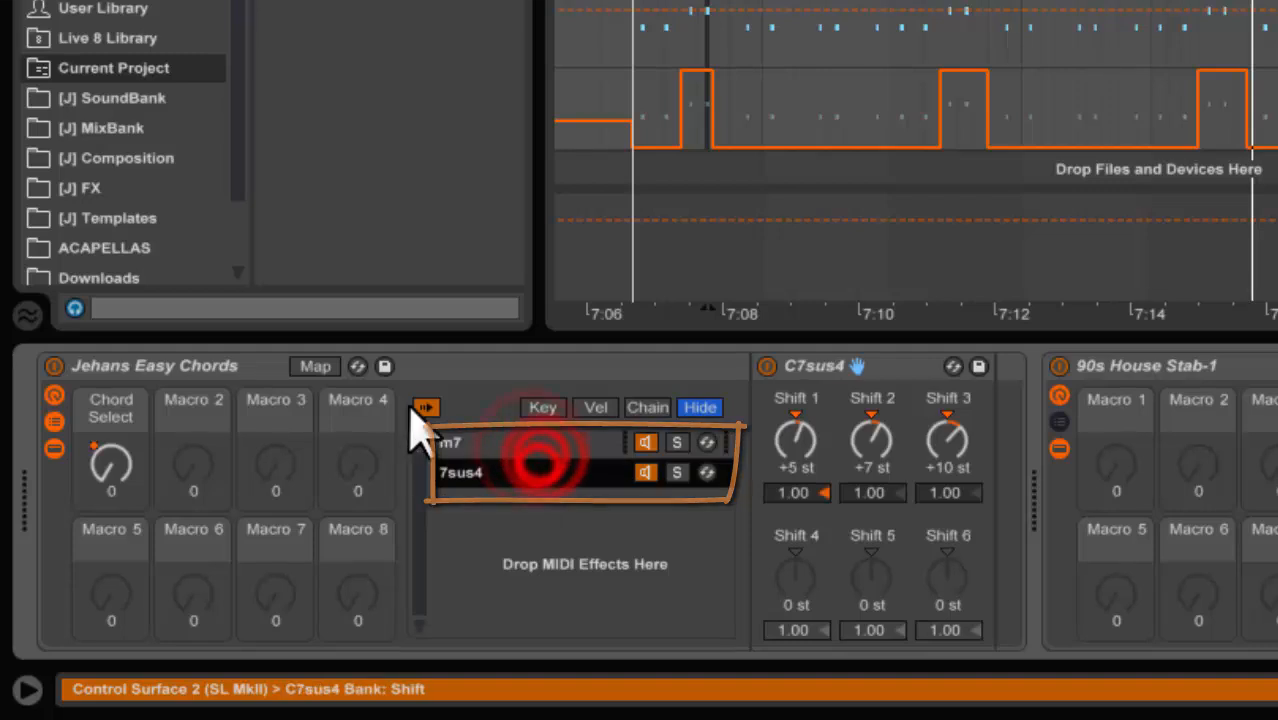
left_click(428, 408)
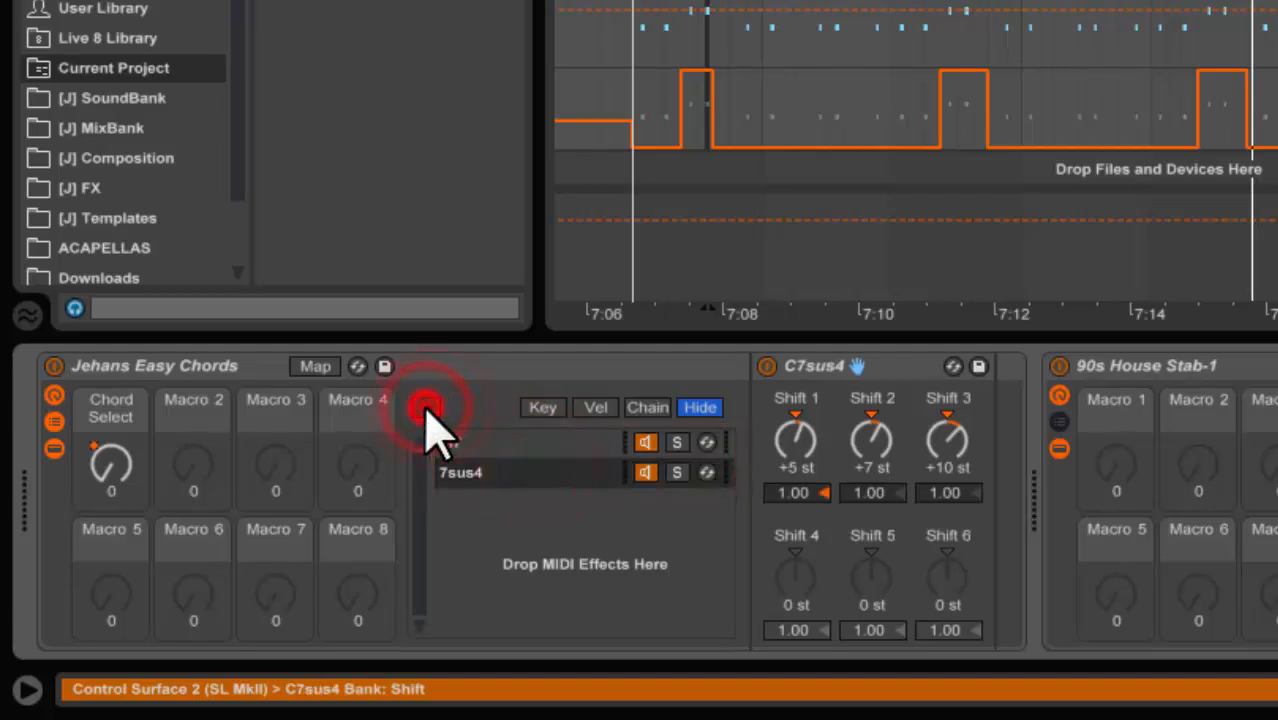
left_click(426, 408)
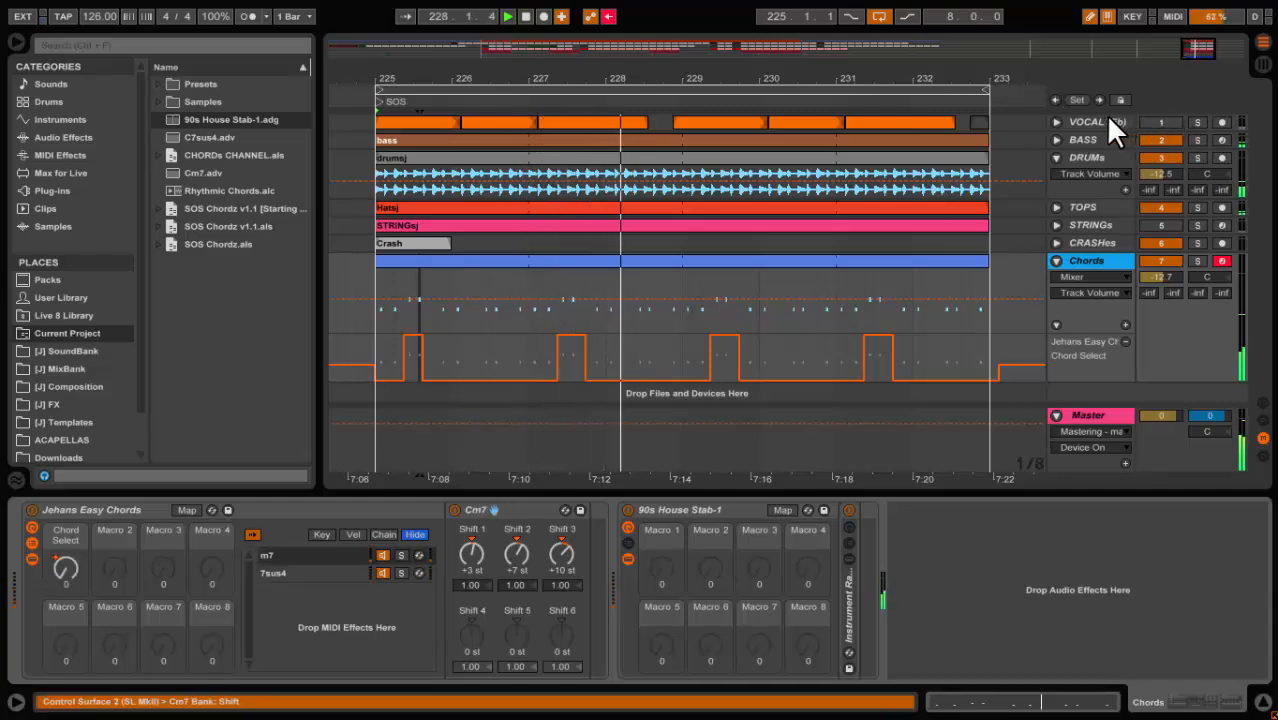
During playback, activate the STRINGs and VOCAL (Eb) tracks, with the BASS track muted briefly and reactivated.
left_click(1153, 222)
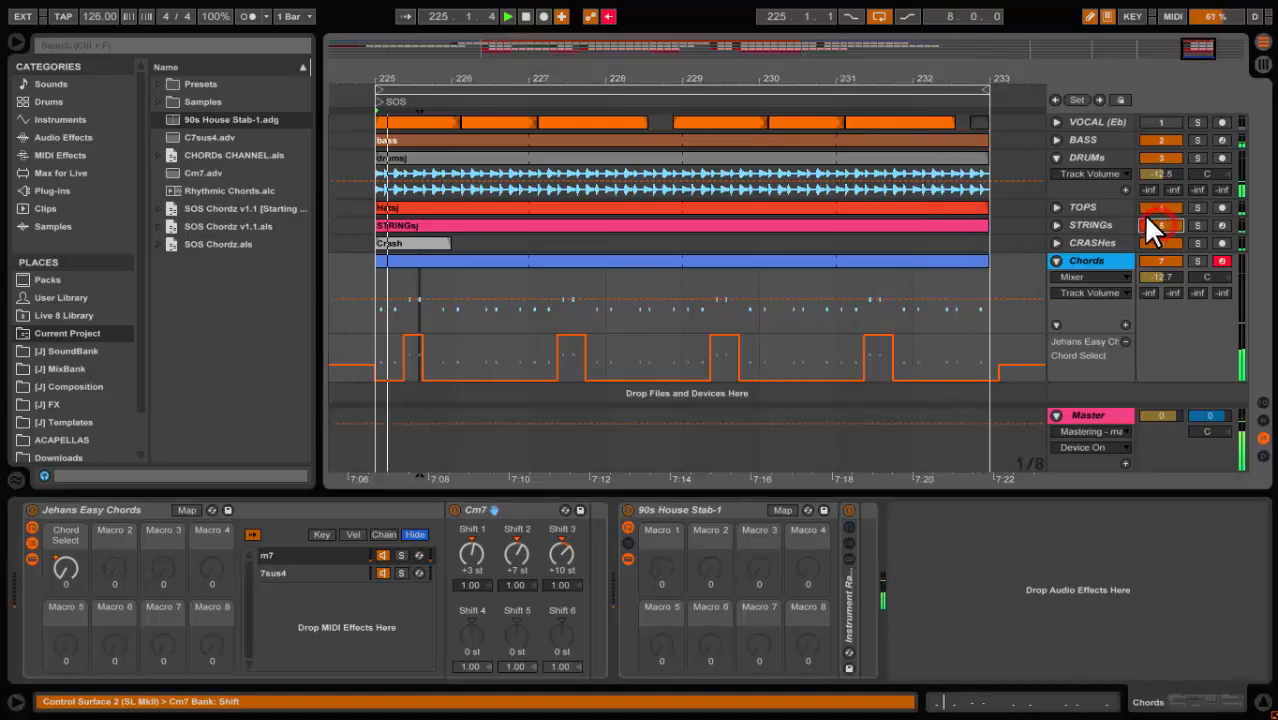
left_click(1152, 138)
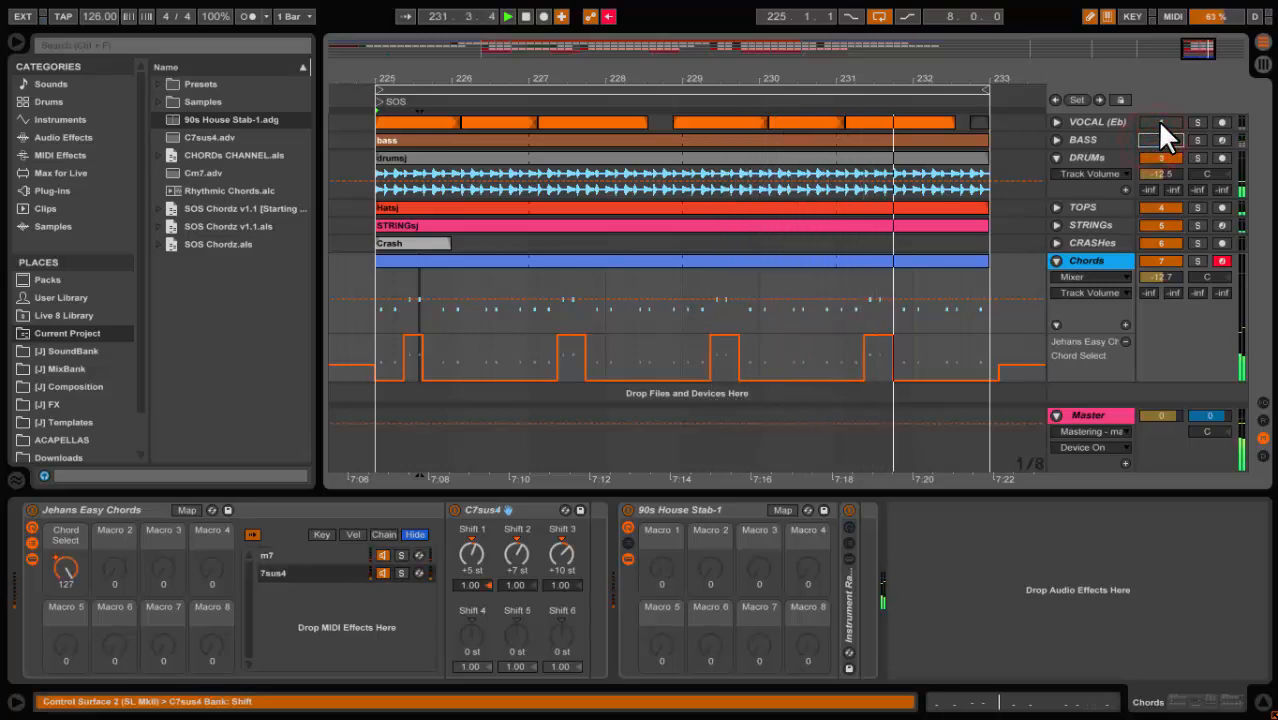
left_click(1157, 121)
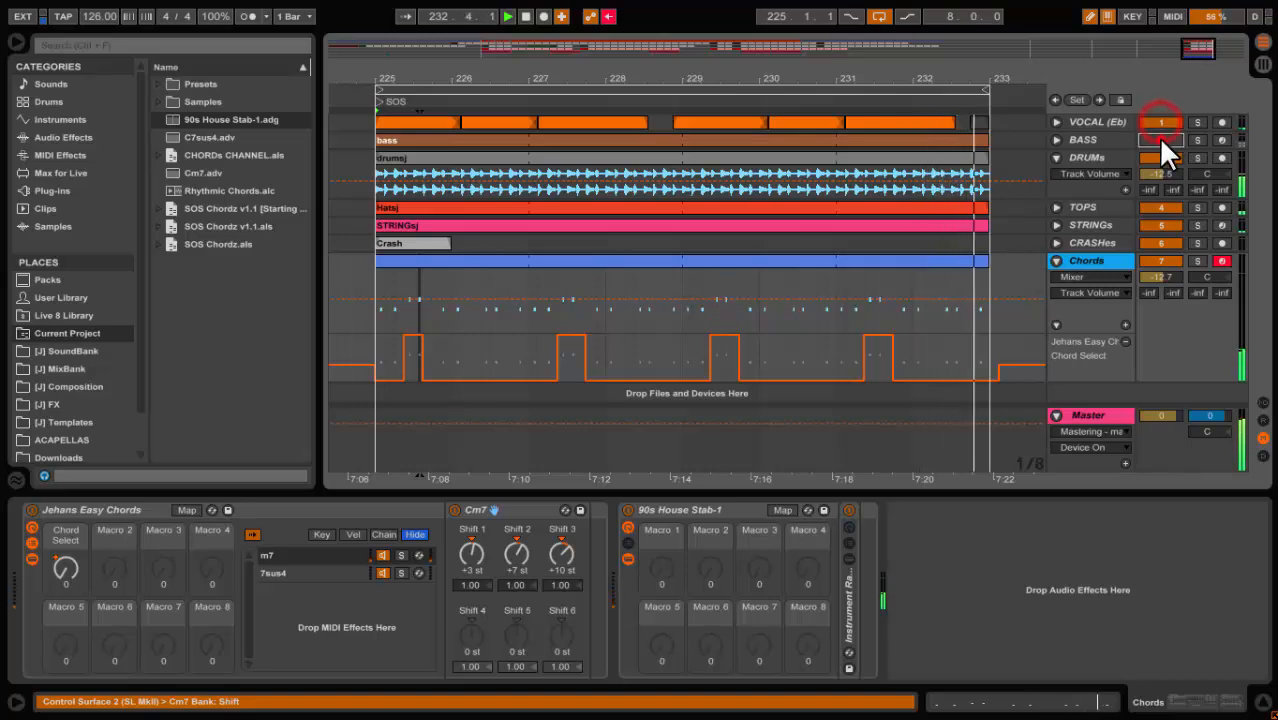
left_click(1158, 139)
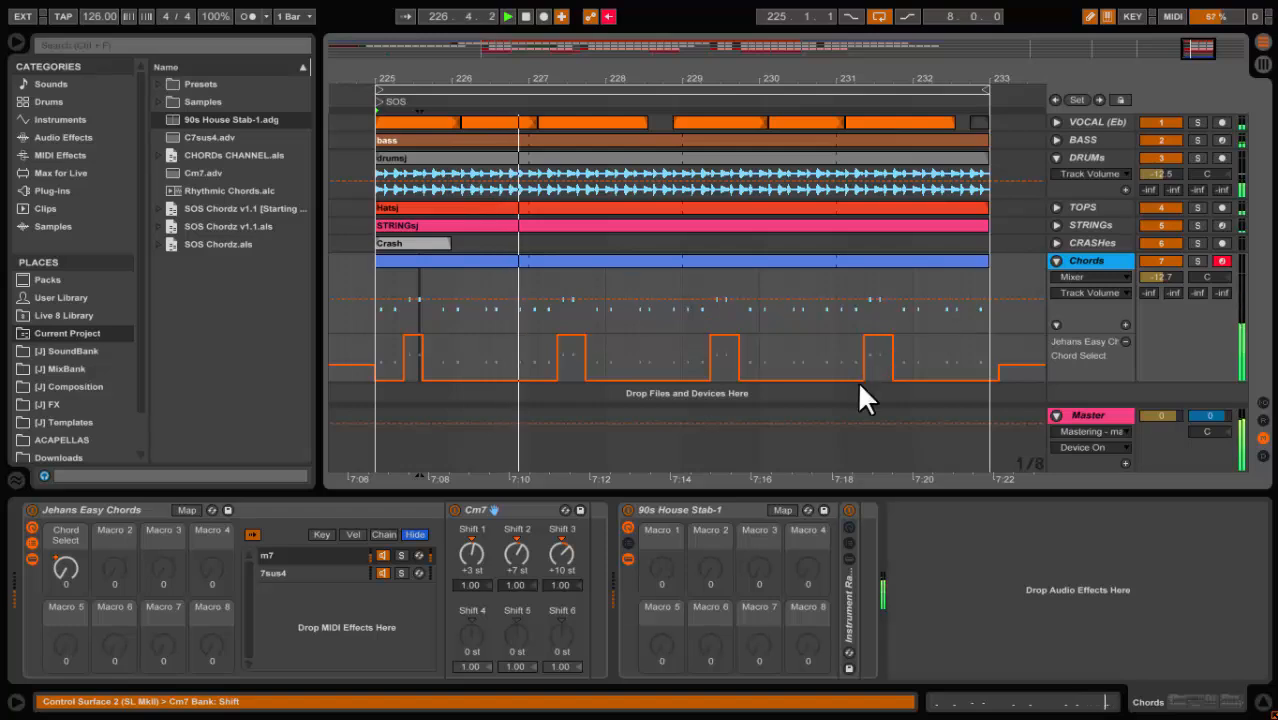
Set the Shift 1, 2 and 3 velocities to 0.73, 0.87 and 0.90 in Cm7, and to 0.69, 0.83 and 0.97 in C7sus4.
left_click(293, 573)
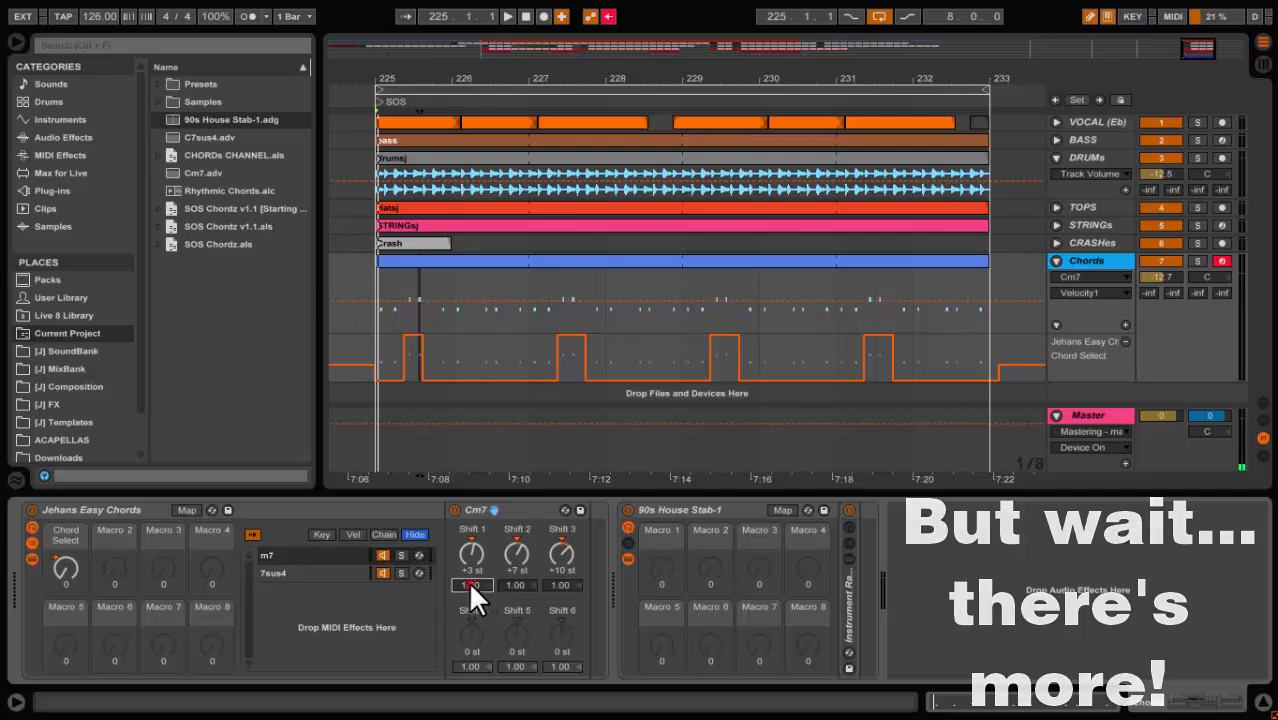
left_click_drag(468, 580, 560, 592)
left_click(332, 572)
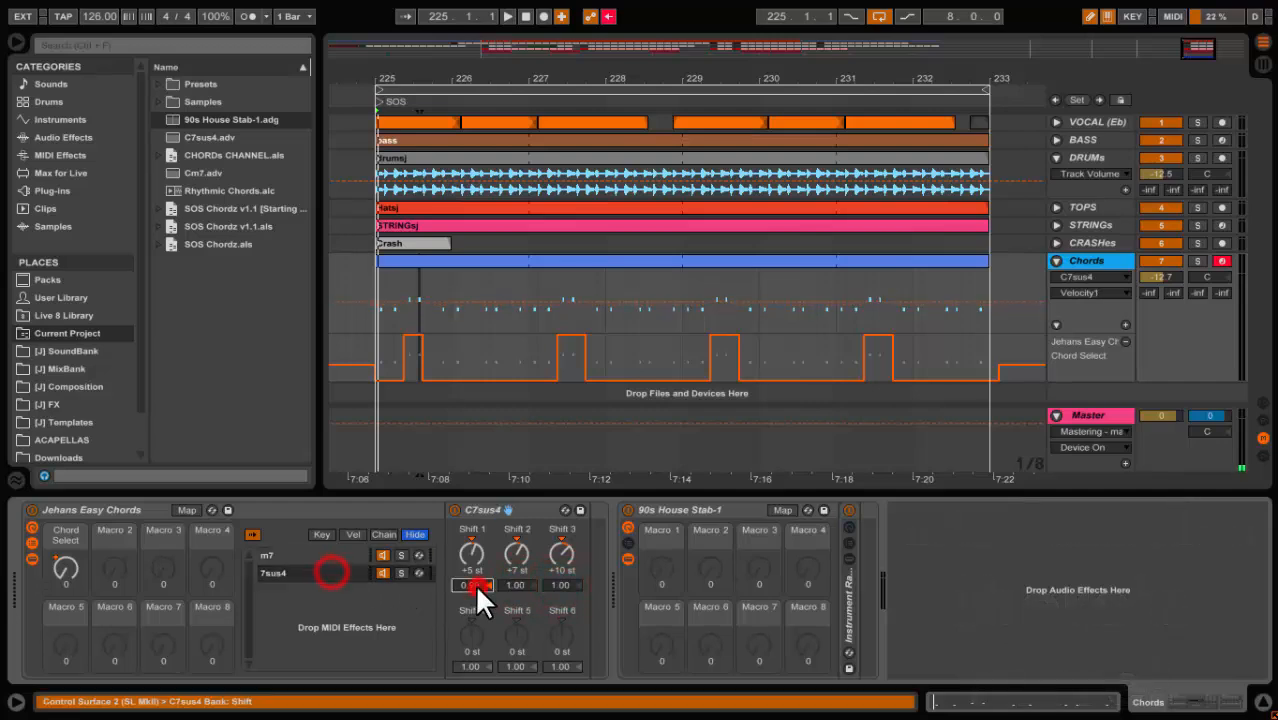
left_click_drag(474, 585, 513, 592)
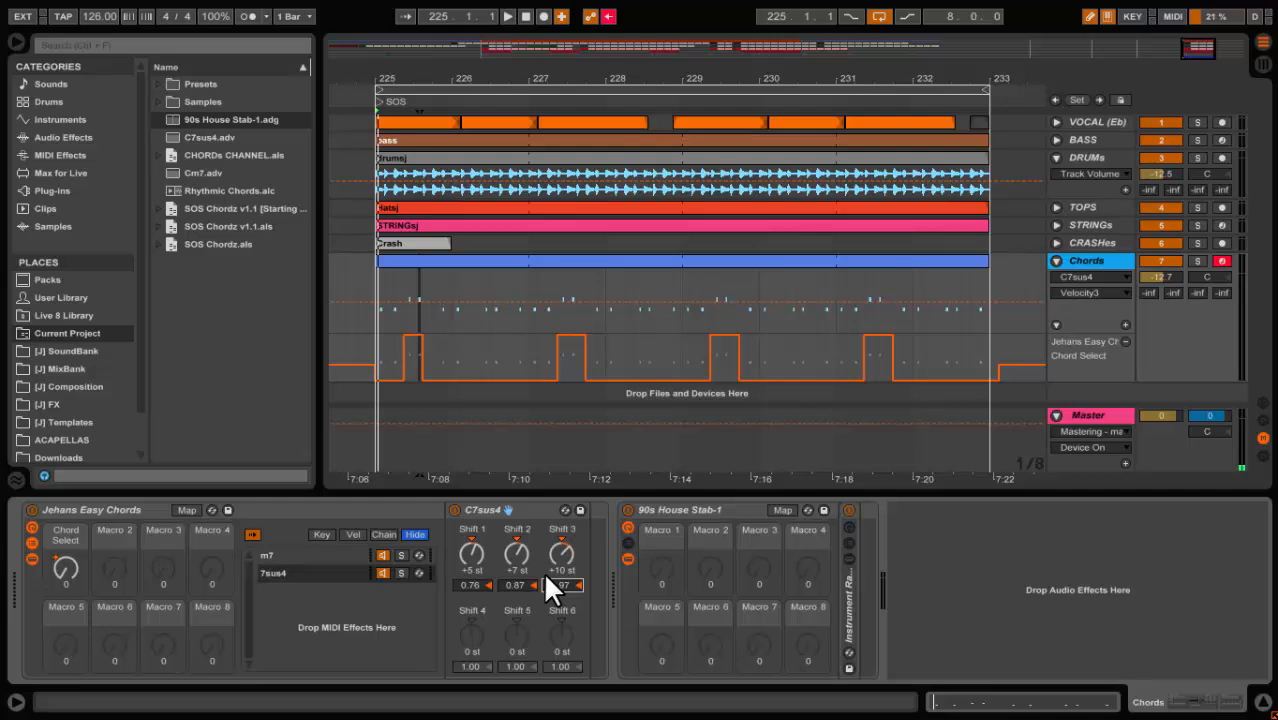
left_click_drag(470, 583, 498, 557)
Browse the MIDI Effects library, collapse the Chord presets and look through the Velocity device's presets.
left_click(70, 155)
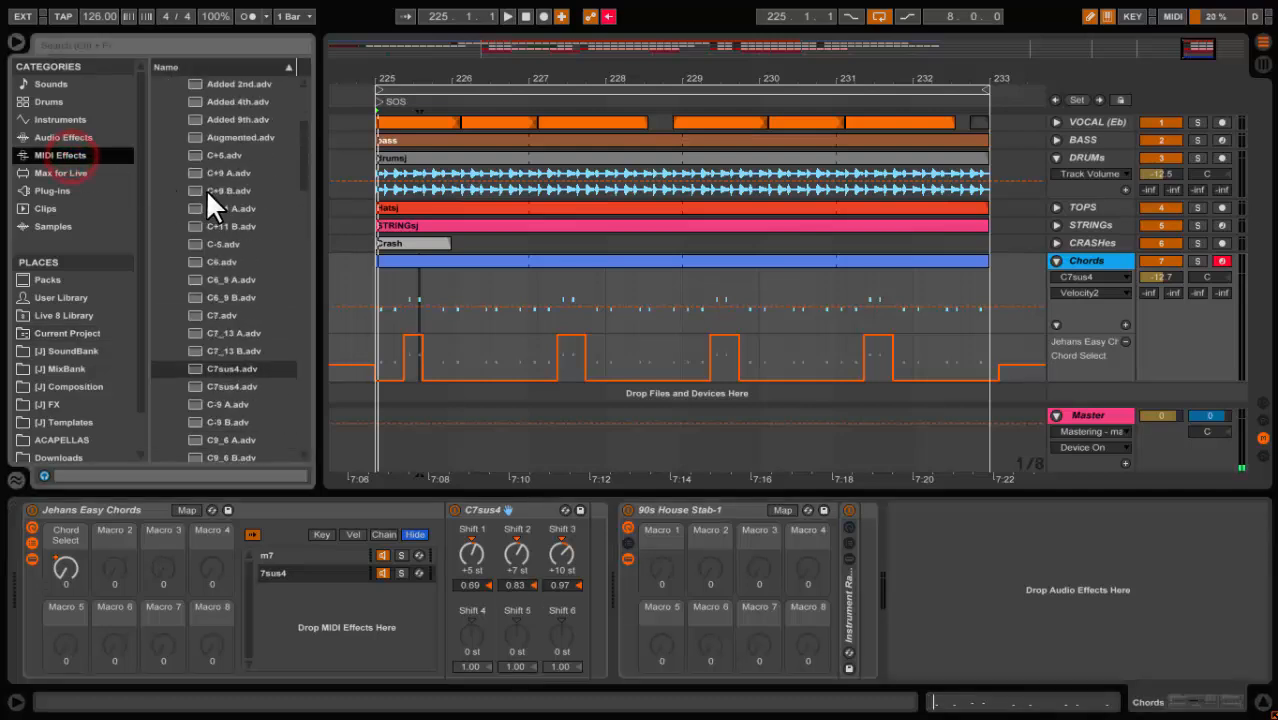
left_click(158, 101)
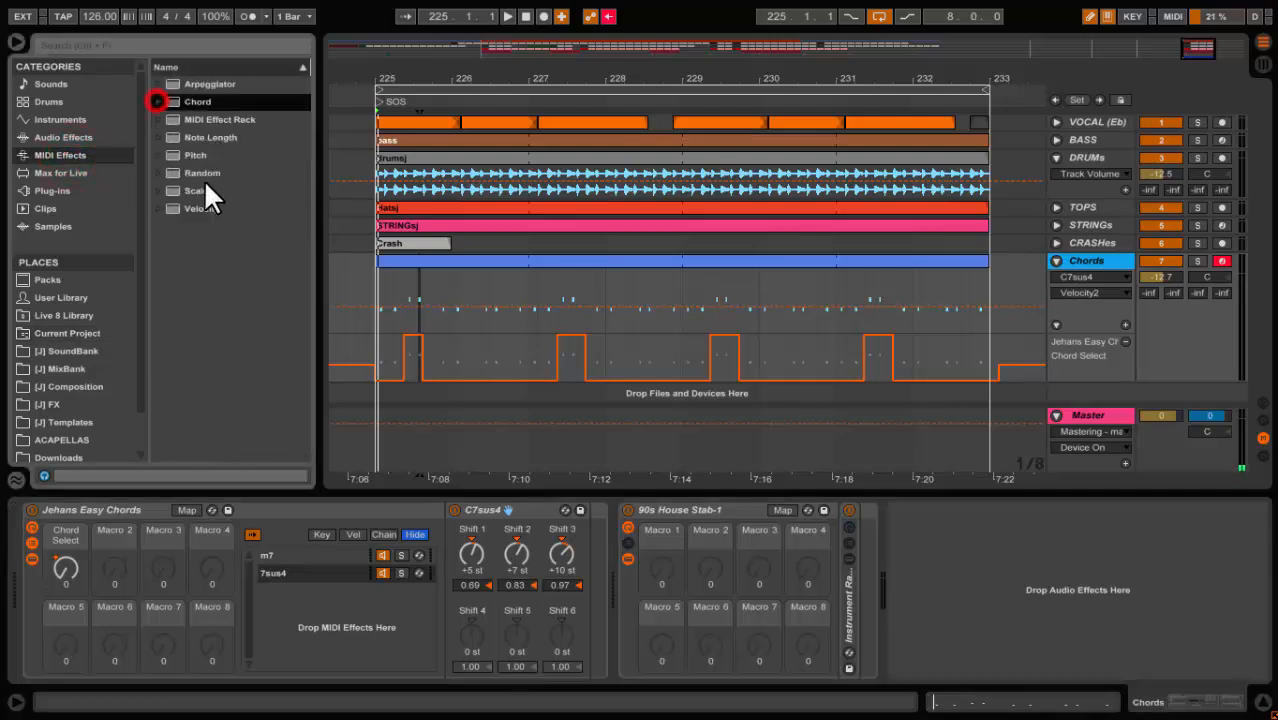
left_click(156, 208)
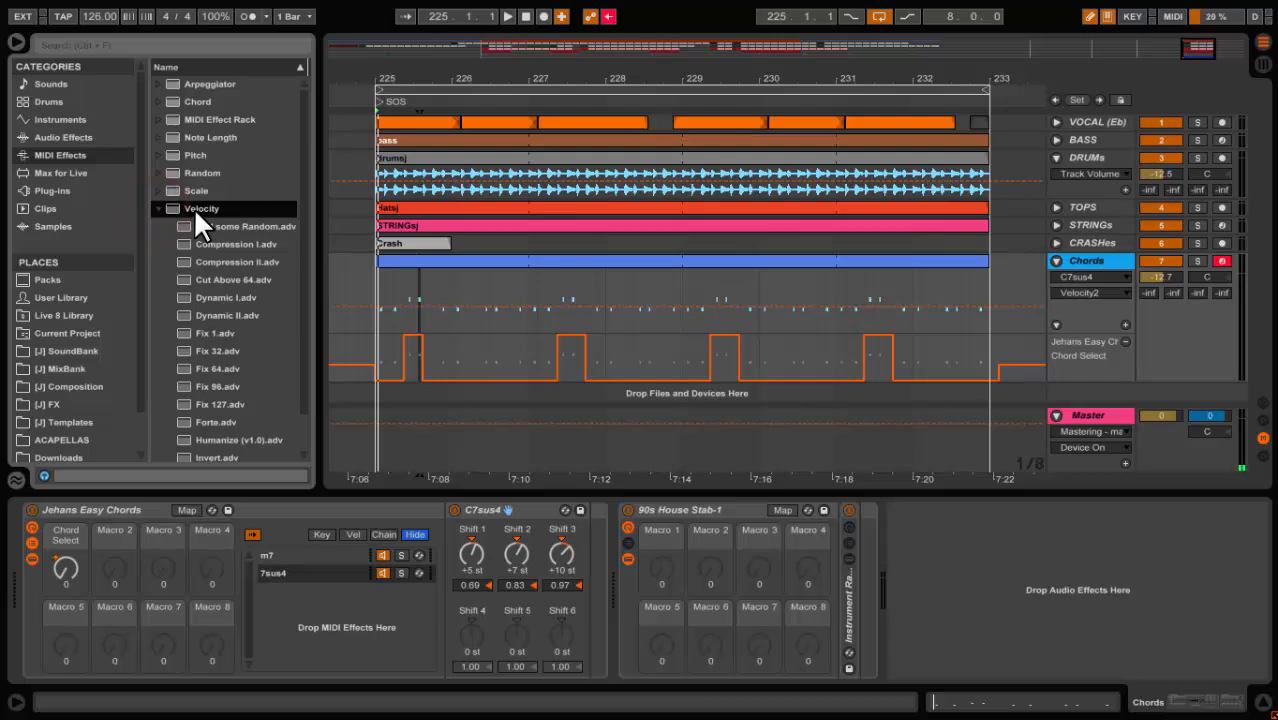
left_click(158, 208)
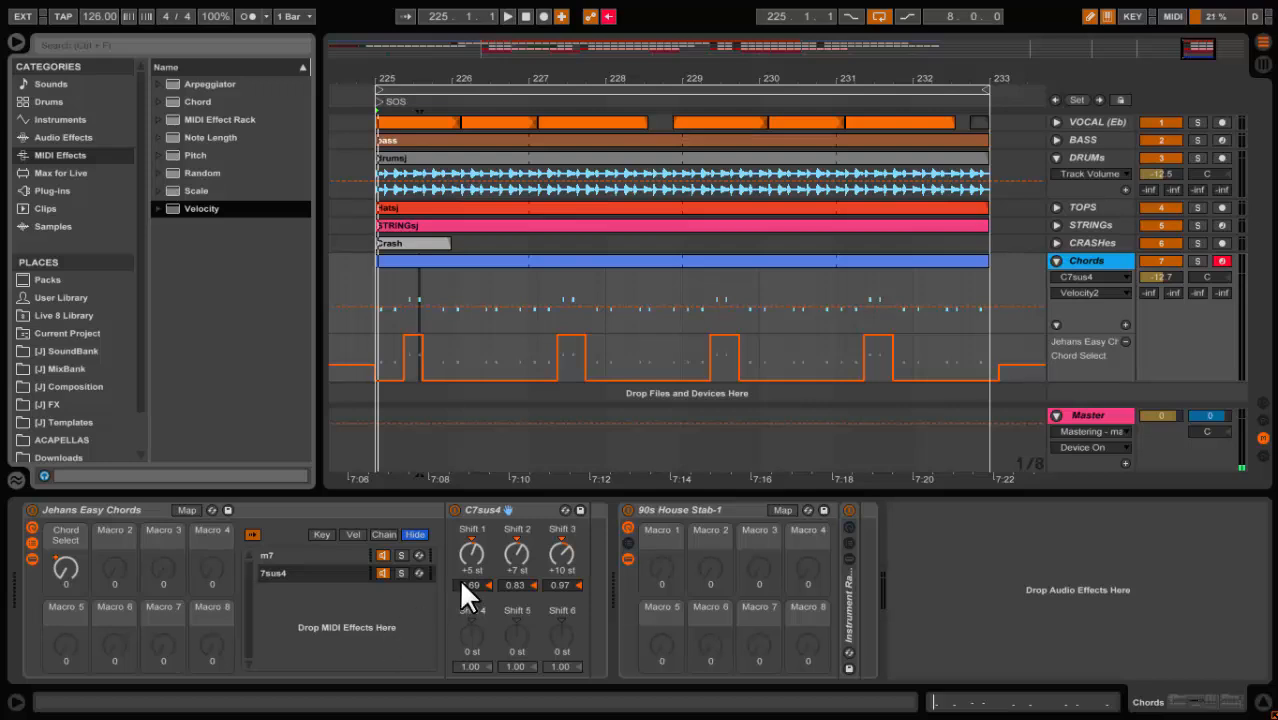
Set the Shift 1 velocity of C7sus4 to 0.65 and play the loop through to hear the chords in the mix.
left_click_drag(467, 585, 467, 591)
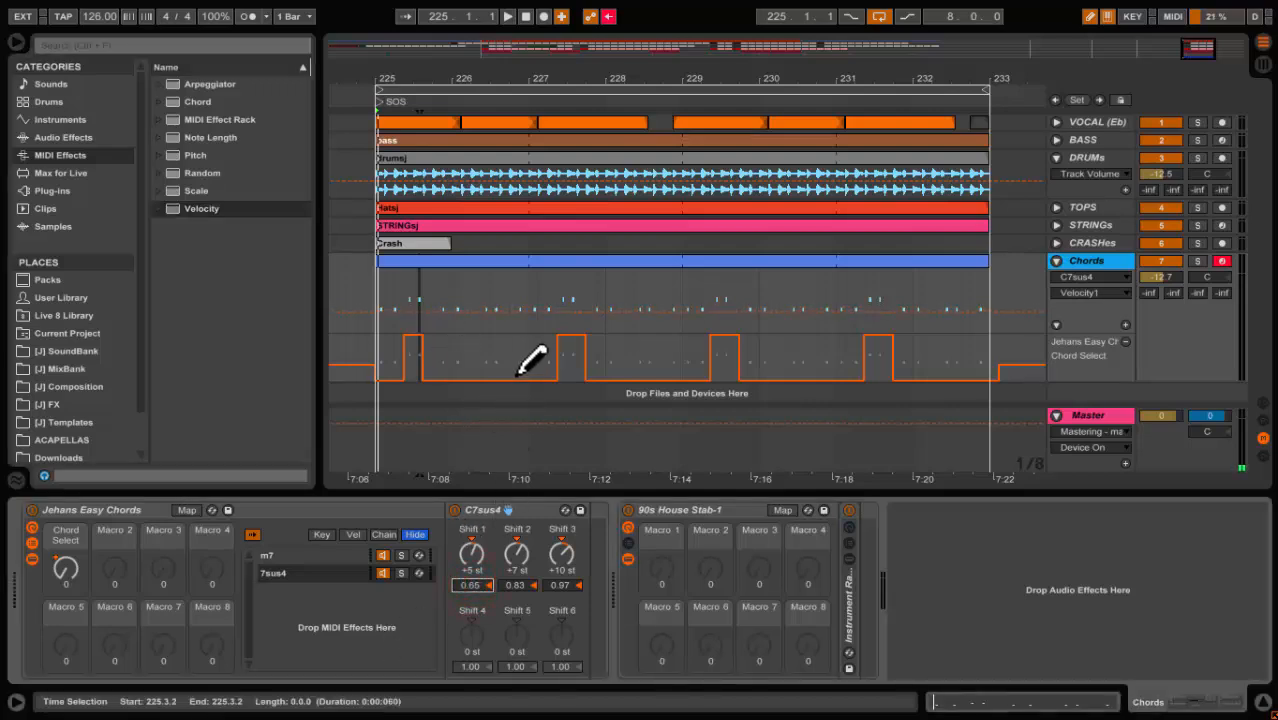
key("space")
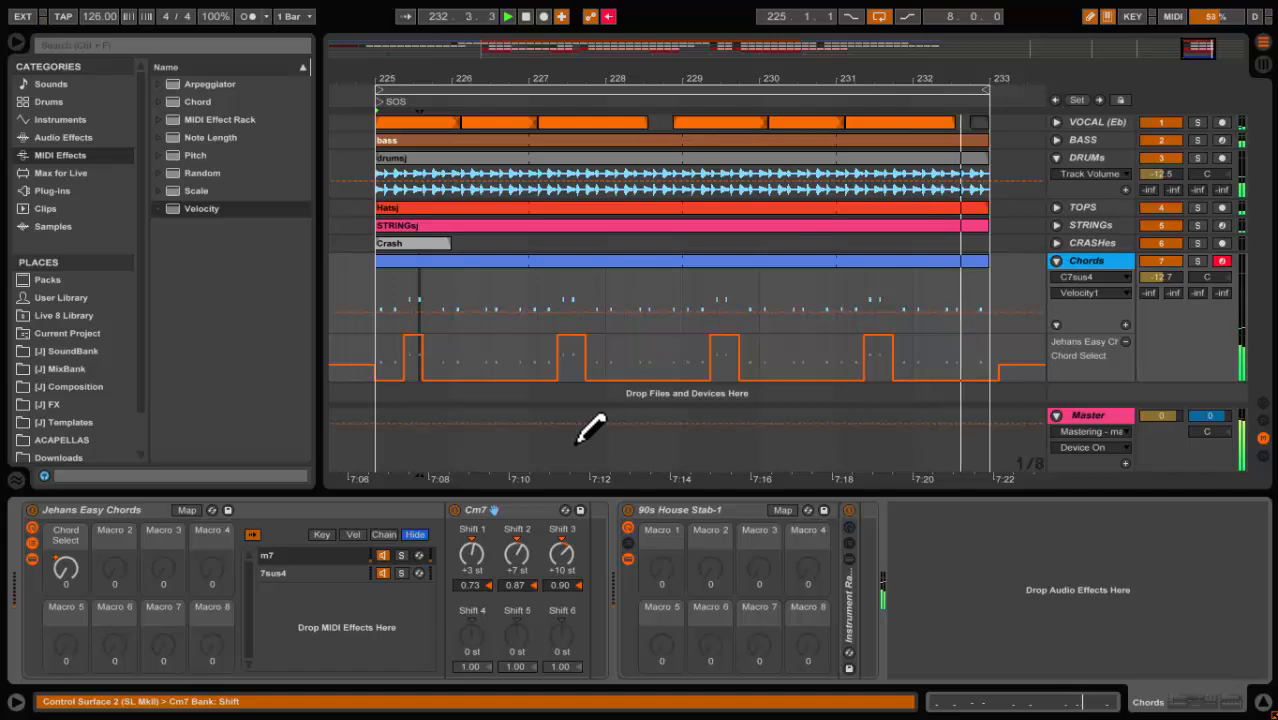
key("space")
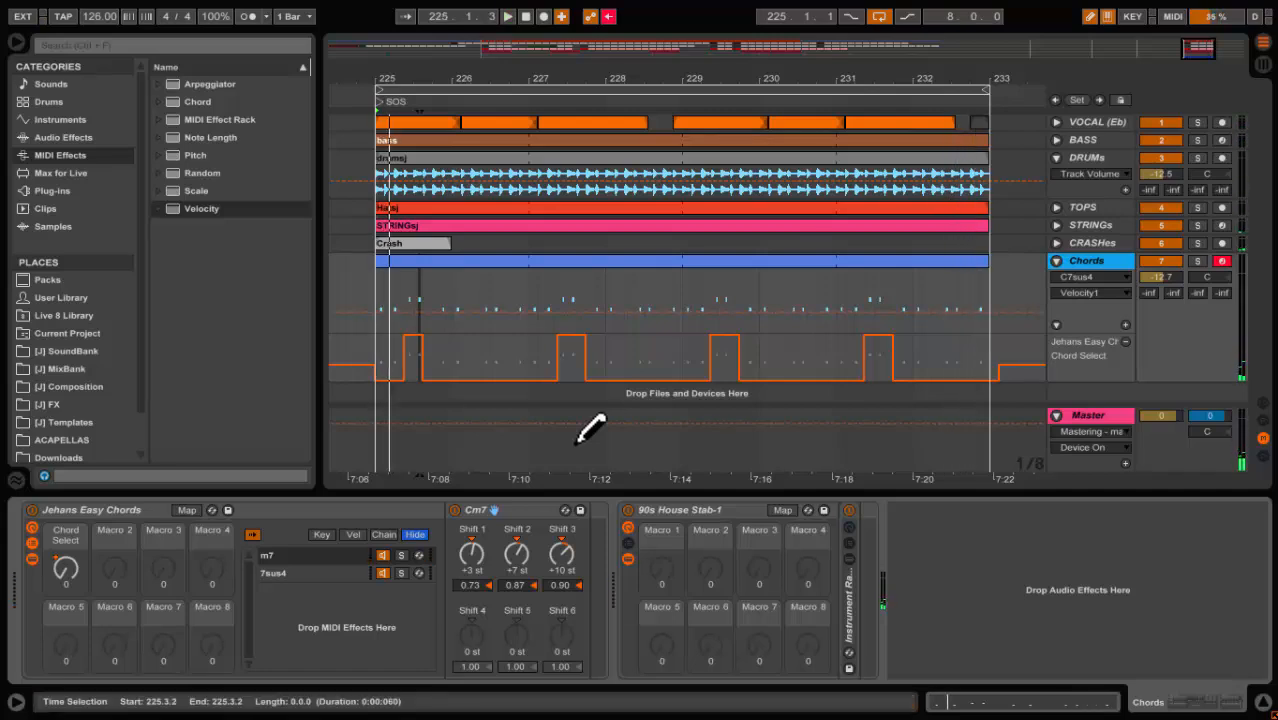